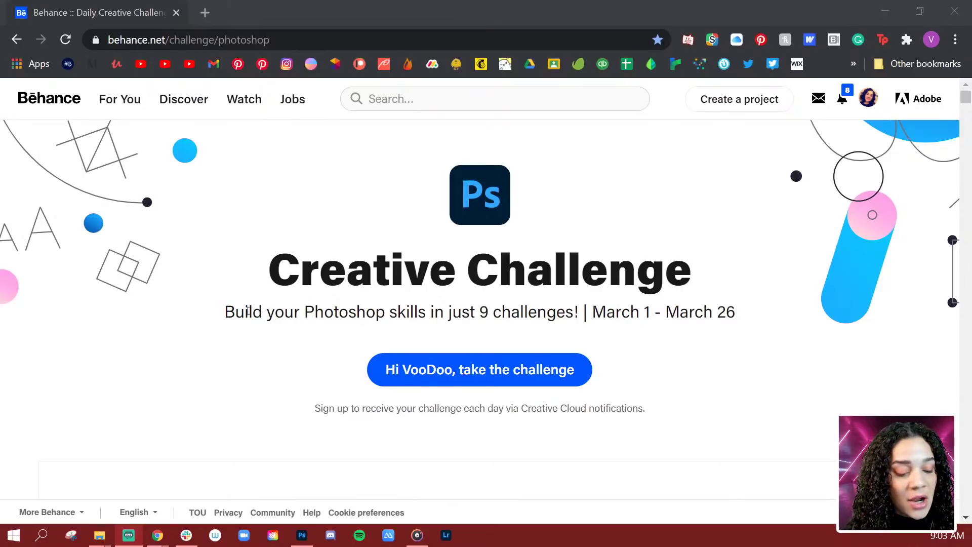
Step: Browse the earlier Photoshop challenge series listed on the Creative Challenge page, back through the autumn sets
scroll(204, 334, "down", 20)
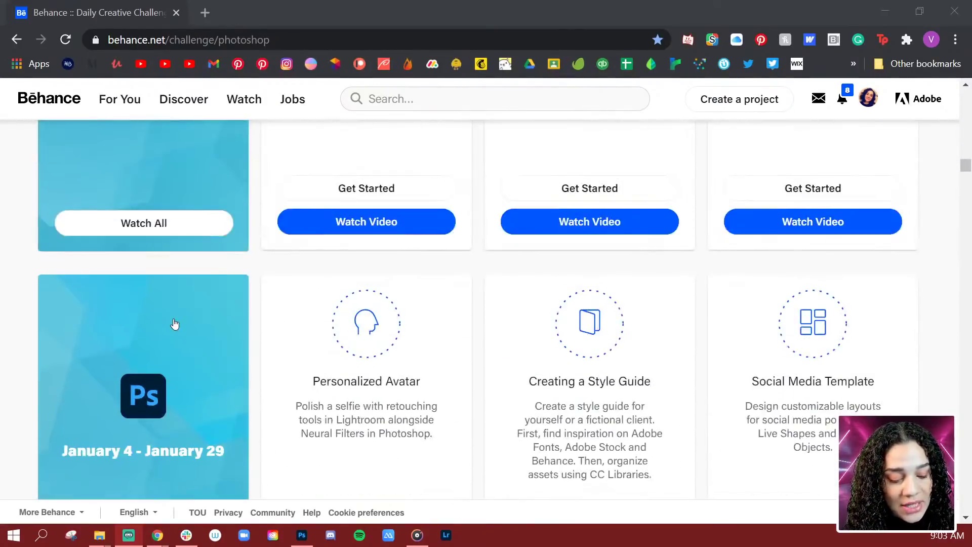
scroll(175, 324, "up", 4)
scroll(182, 336, "down", 3)
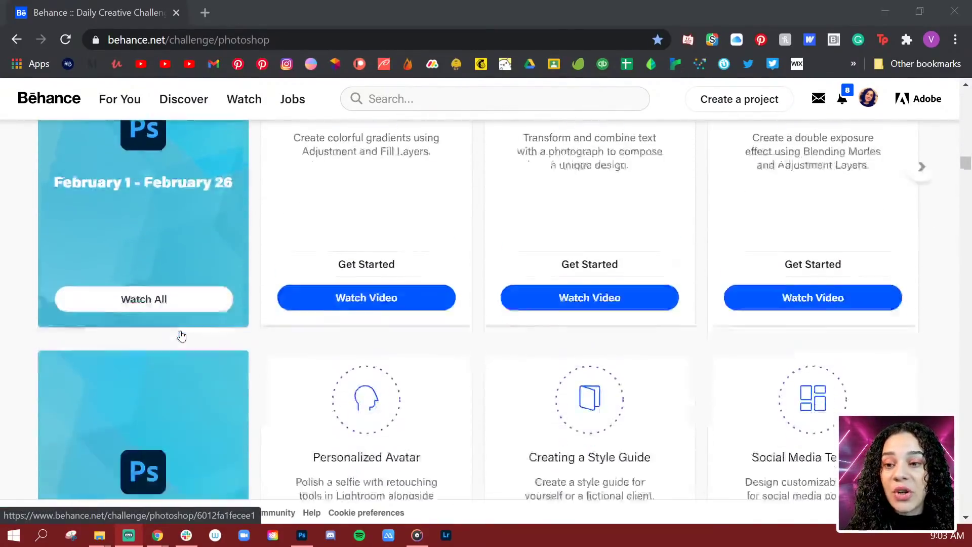
scroll(182, 336, "down", 10)
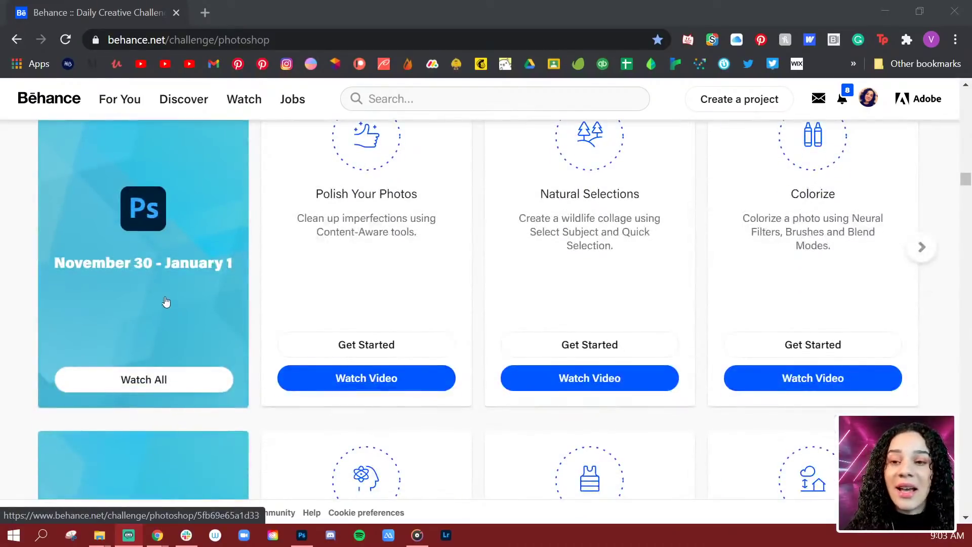
scroll(166, 302, "down", 7)
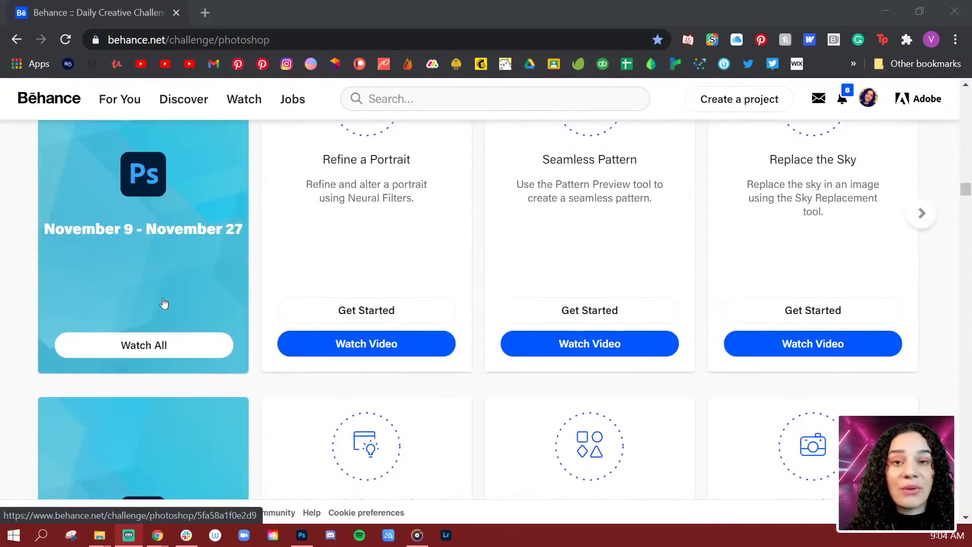
scroll(164, 303, "down", 5)
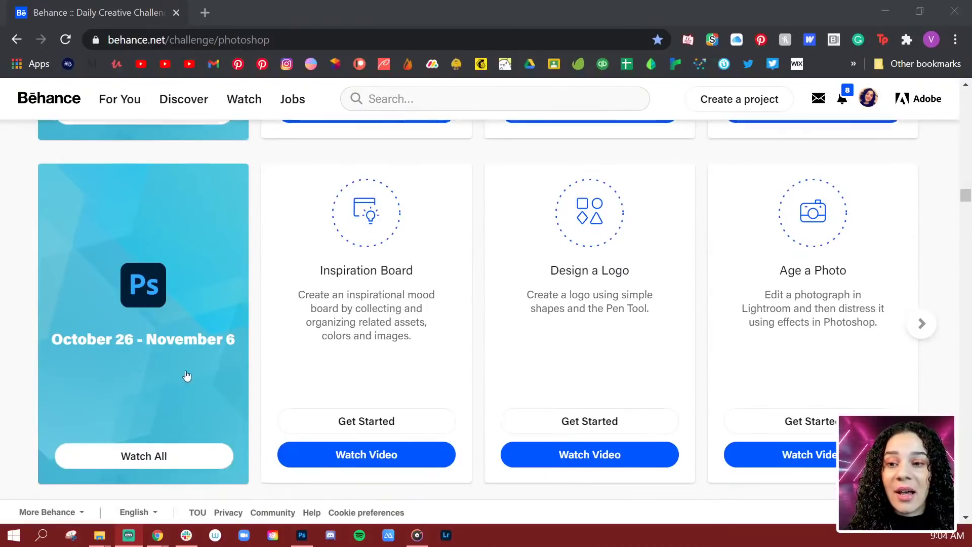
scroll(187, 375, "down", 5)
scroll(193, 362, "up", 20)
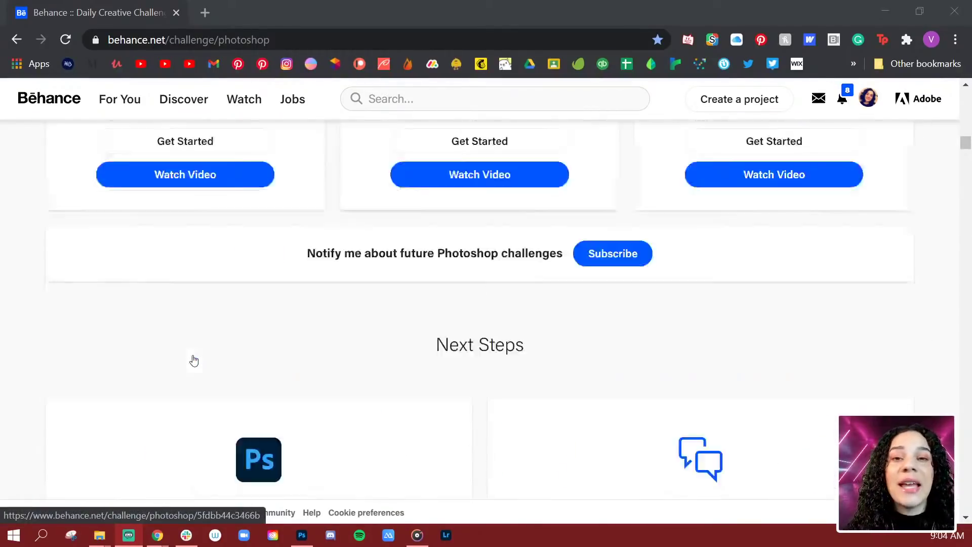
scroll(193, 359, "up", 15)
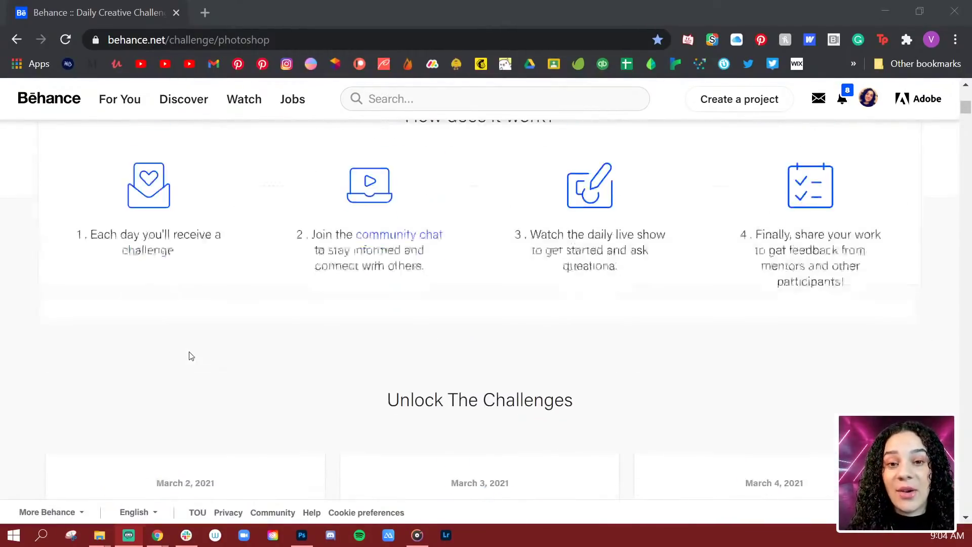
Step: Review how the challenge works and read the March challenge cards through to Custom Mockup
scroll(191, 355, "up", 2)
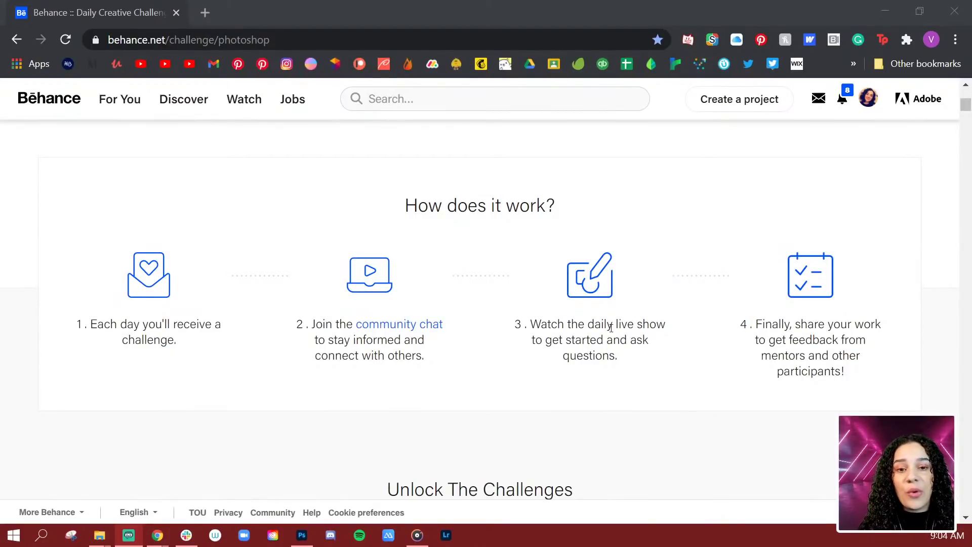
scroll(545, 355, "down", 4)
scroll(527, 351, "down", 3)
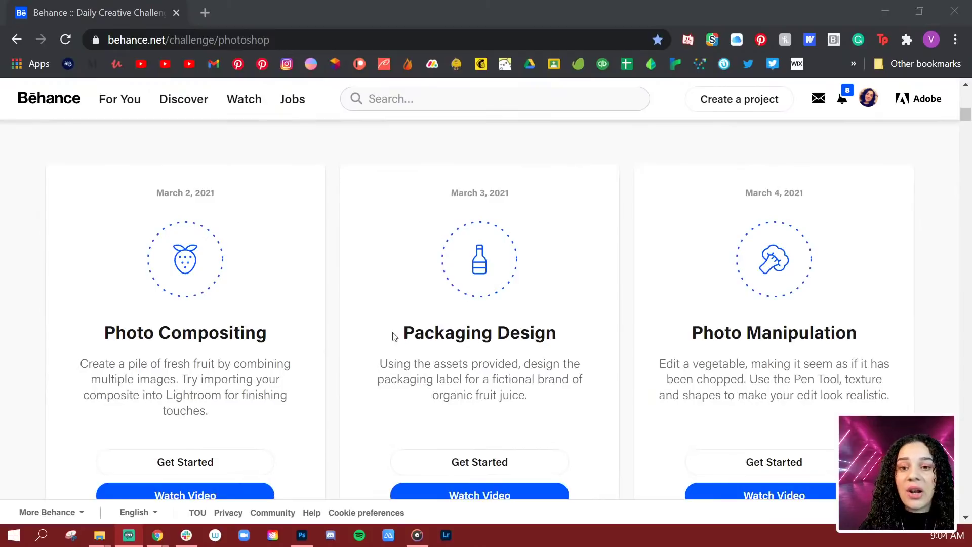
scroll(252, 289, "down", 2)
scroll(430, 278, "down", 4)
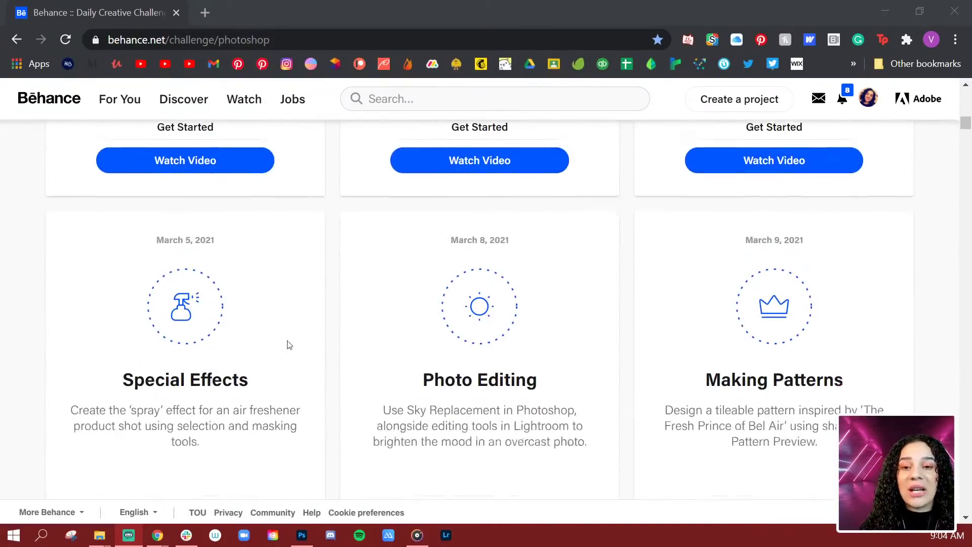
scroll(288, 342, "down", 5)
scroll(306, 360, "down", 4)
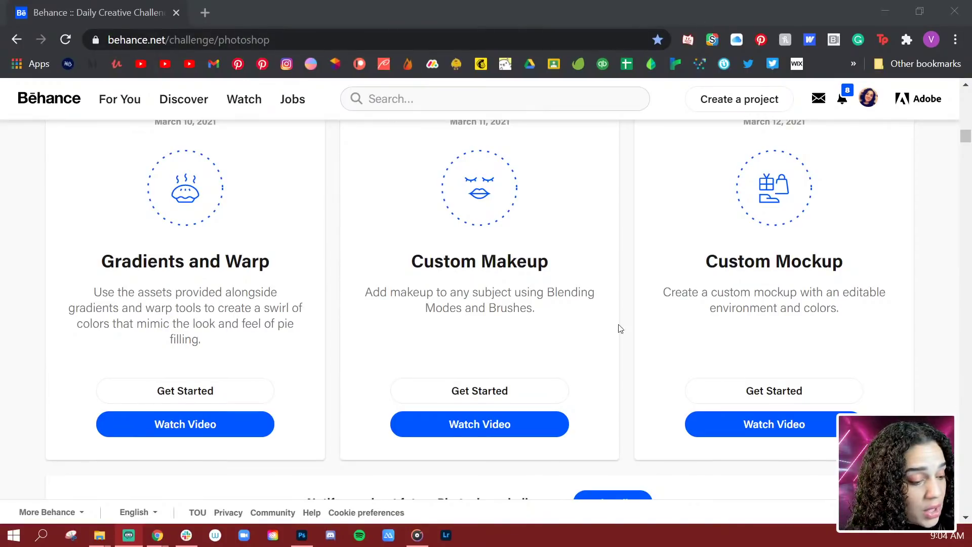
Step: Switch to Photoshop, read the Challenge 9 brief in STARTERFILE_9.psd and collapse the INFO layer group
left_click(885, 11)
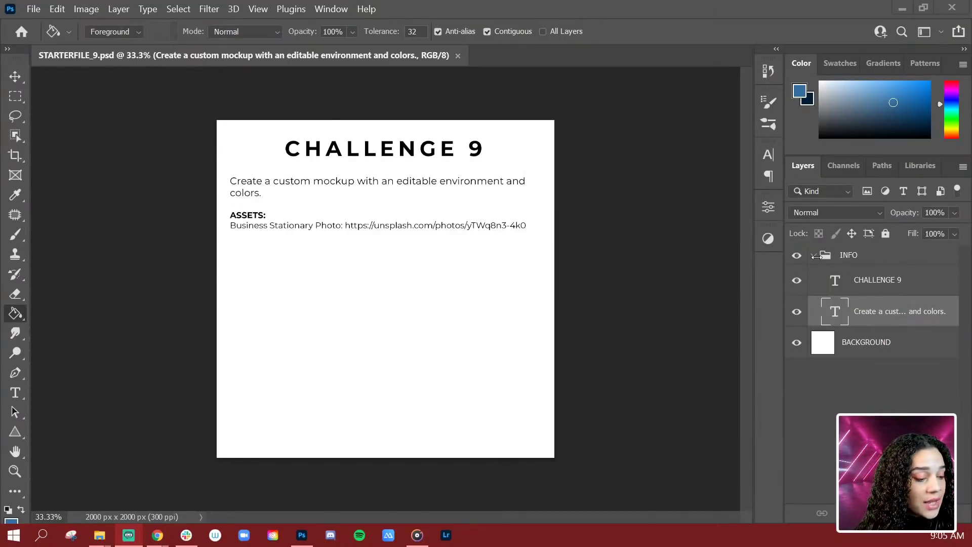
left_click(879, 258)
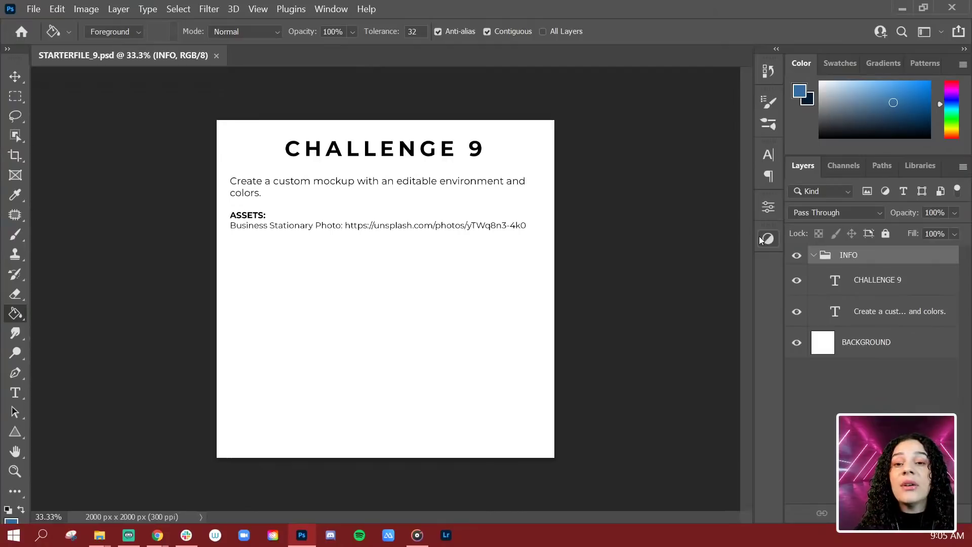
key("ctrl+plus")
left_click_drag(451, 226, 456, 258)
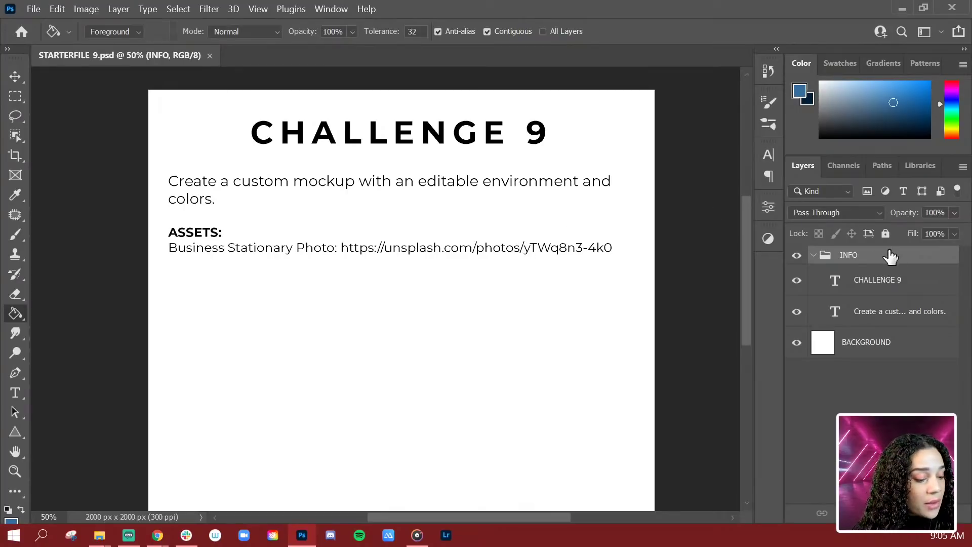
left_click(814, 255)
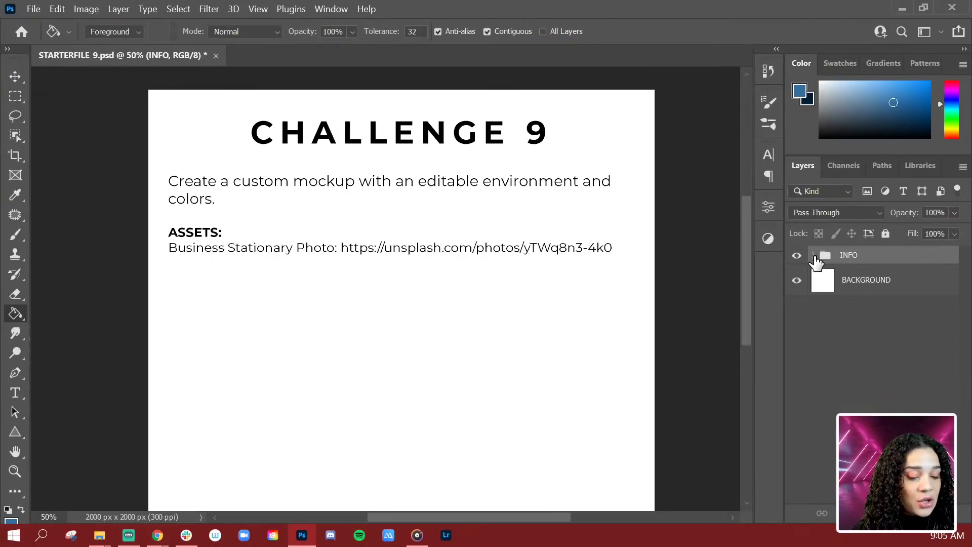
Step: Open the business stationery photo from the library in its own document and look over its contents
left_click(918, 165)
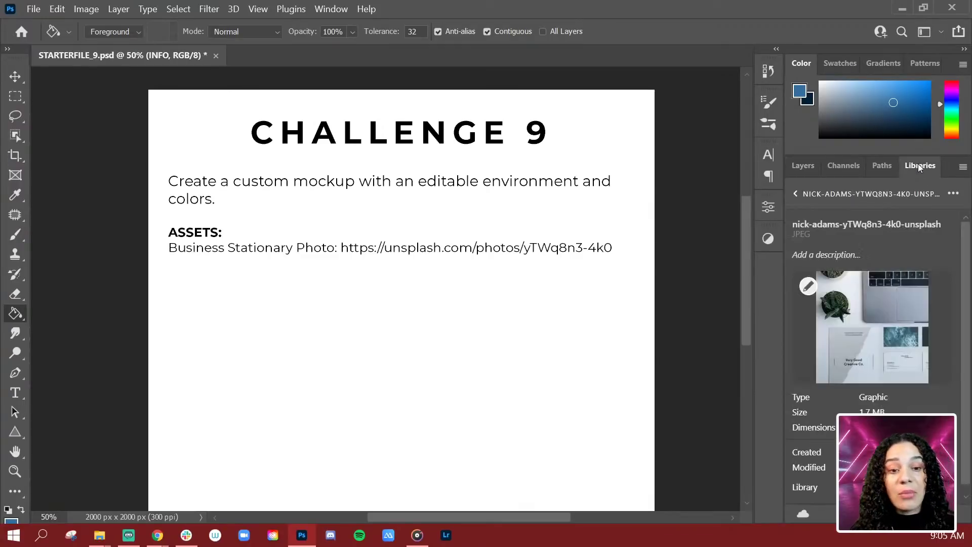
left_click(809, 287)
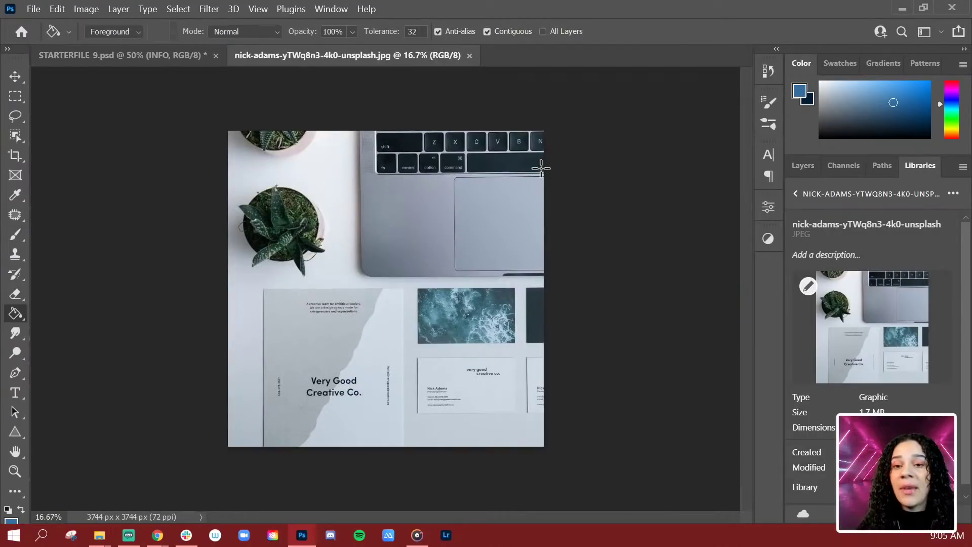
key("ctrl+plus")
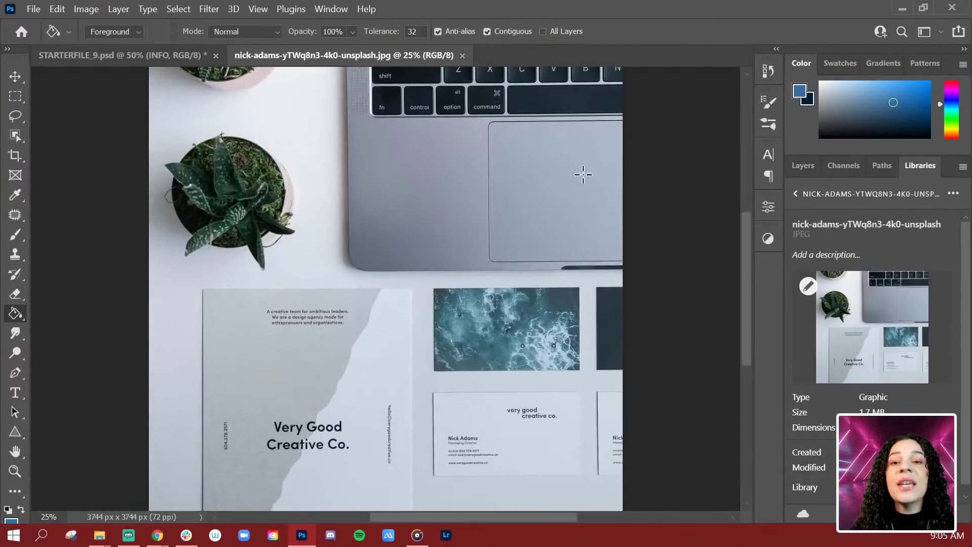
key("ctrl+minus")
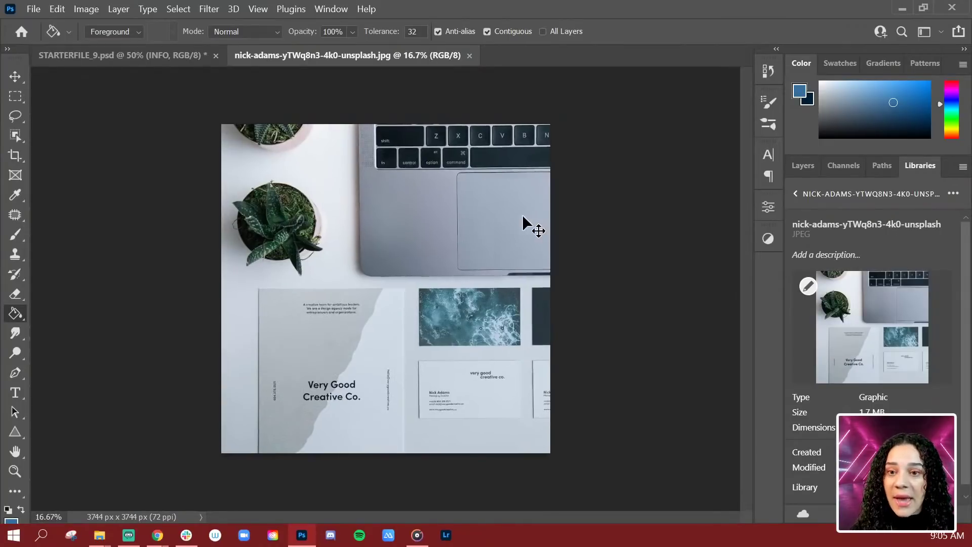
key("ctrl+plus")
mouse_move(449, 244)
left_mouse_down()
mouse_move(495, 202)
mouse_move(395, 250)
left_mouse_up()
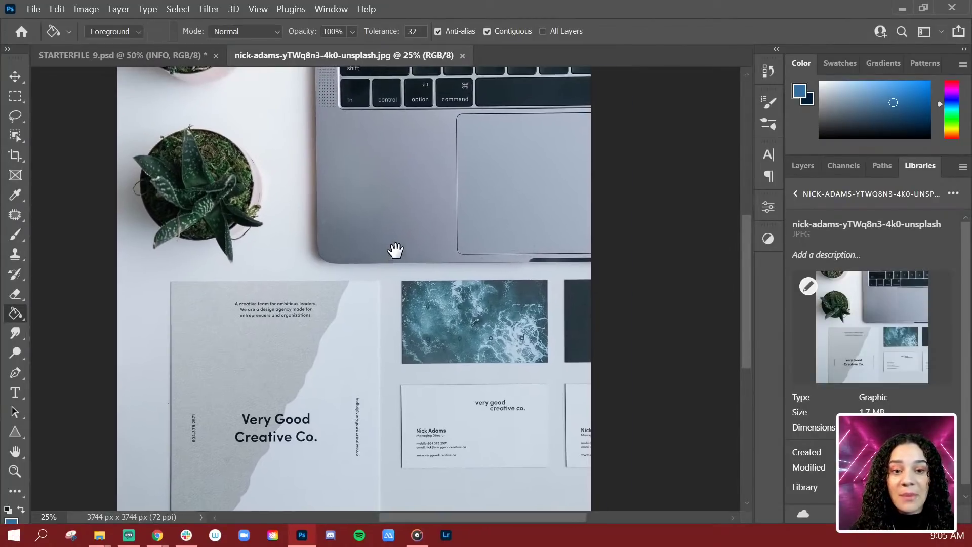
Step: Unlock the stationery photo's Background layer so it is an editable layer
left_click(801, 169)
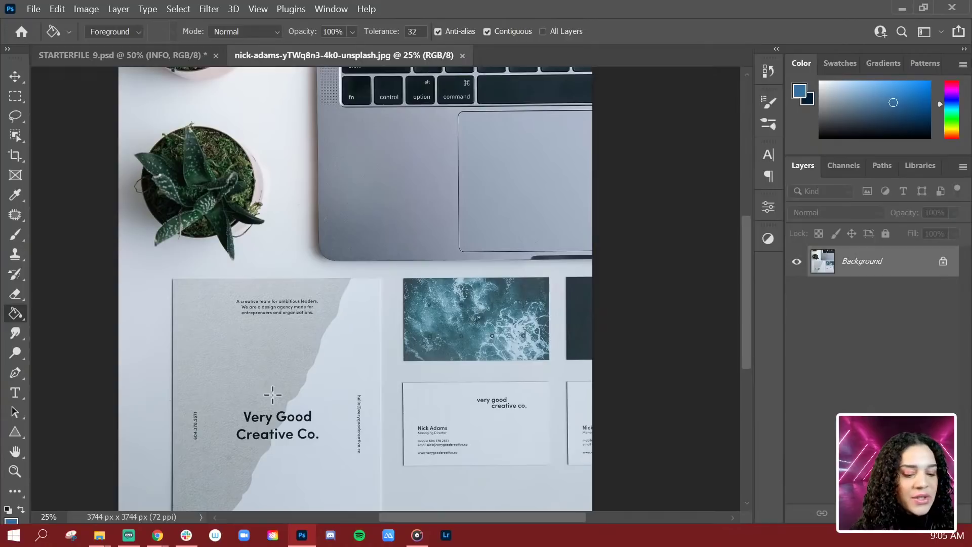
left_click_drag(250, 334, 299, 343)
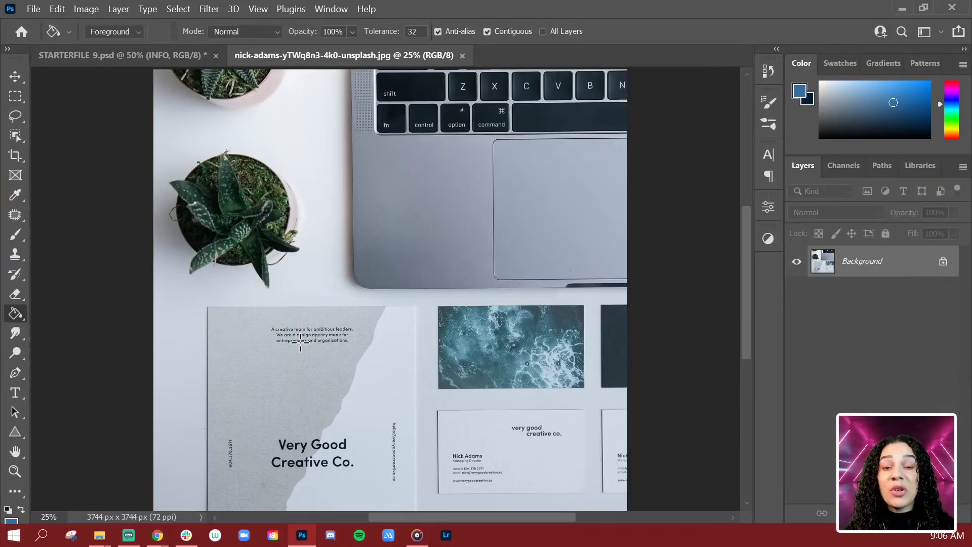
left_click(943, 262)
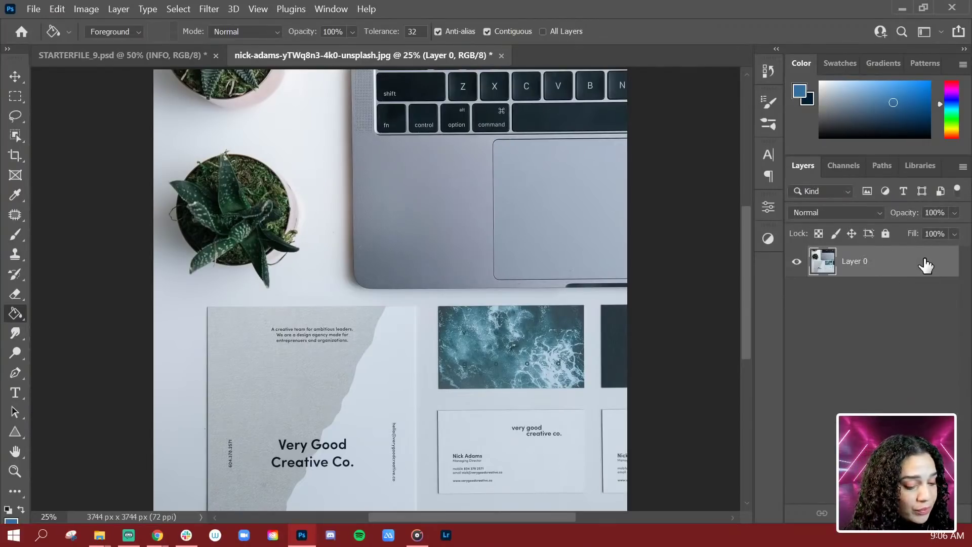
Step: Try to select the white desk surface between the plants and the laptop with the Magic Wand at tolerance 32
key("ctrl+minus")
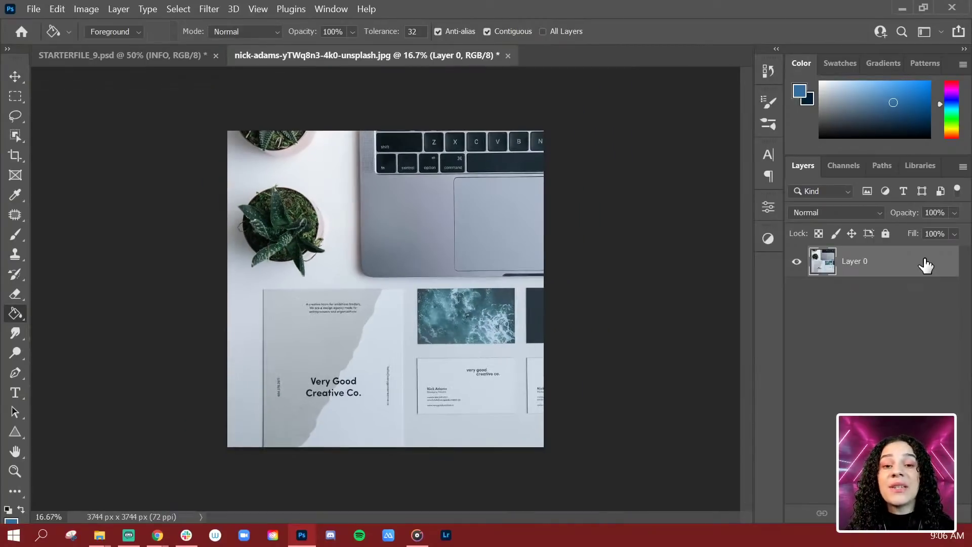
key("ctrl+plus")
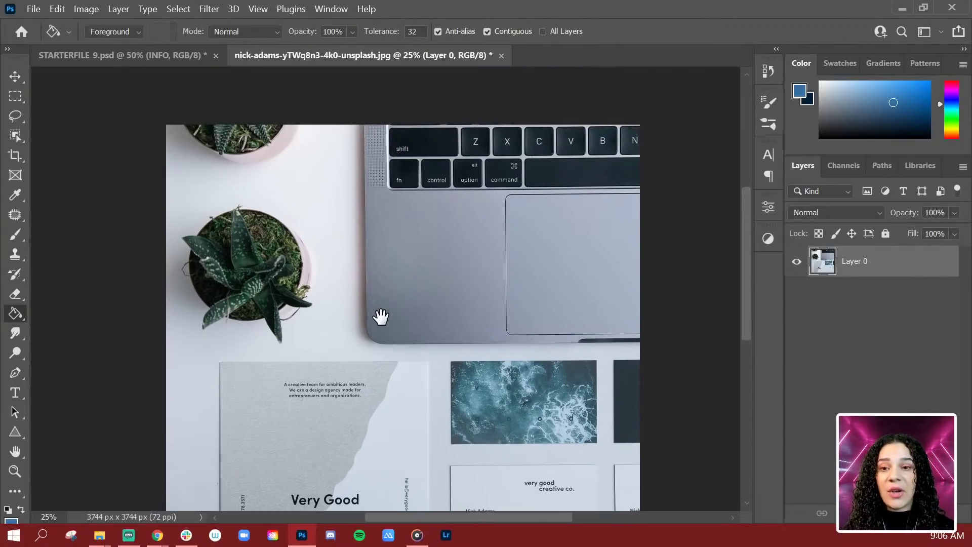
left_click_drag(362, 245, 396, 373)
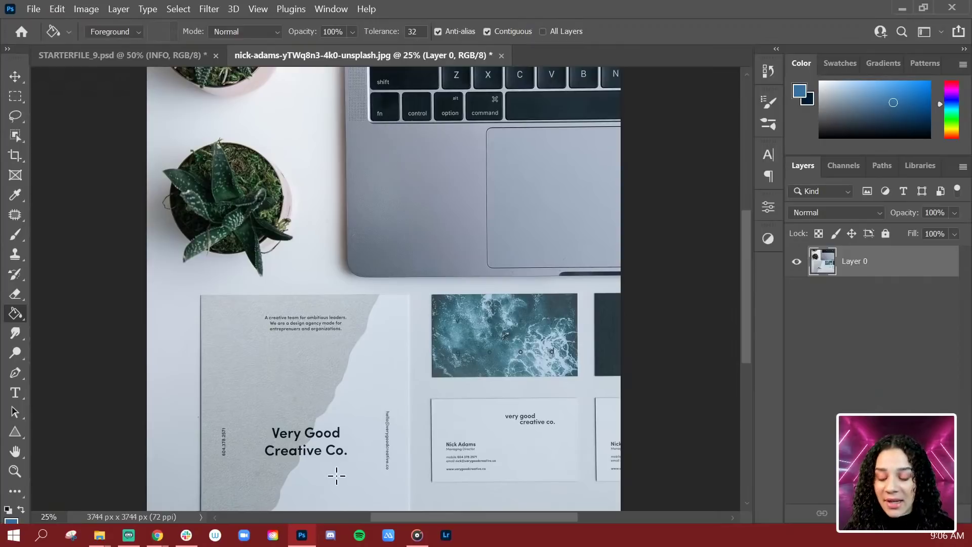
scroll(347, 486, "up", 1)
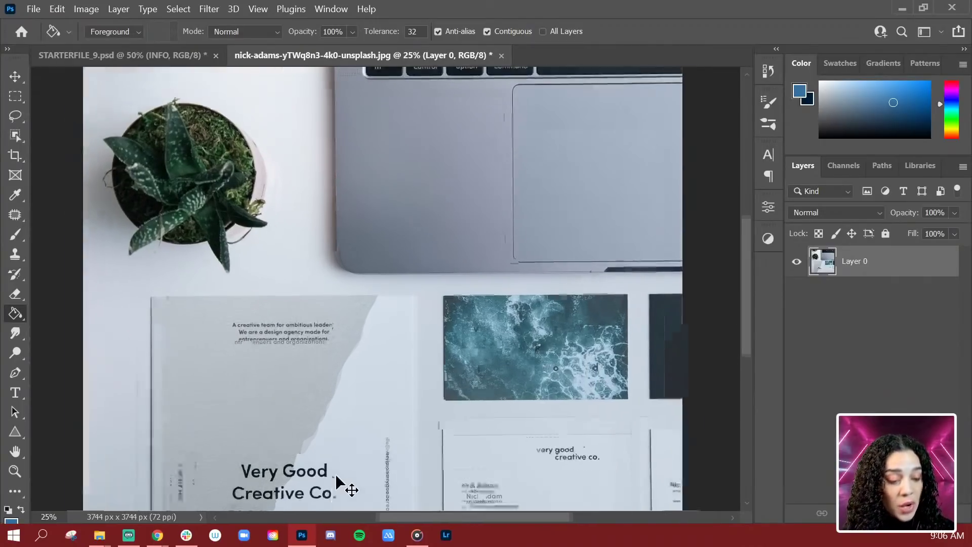
scroll(337, 232, "up", 2)
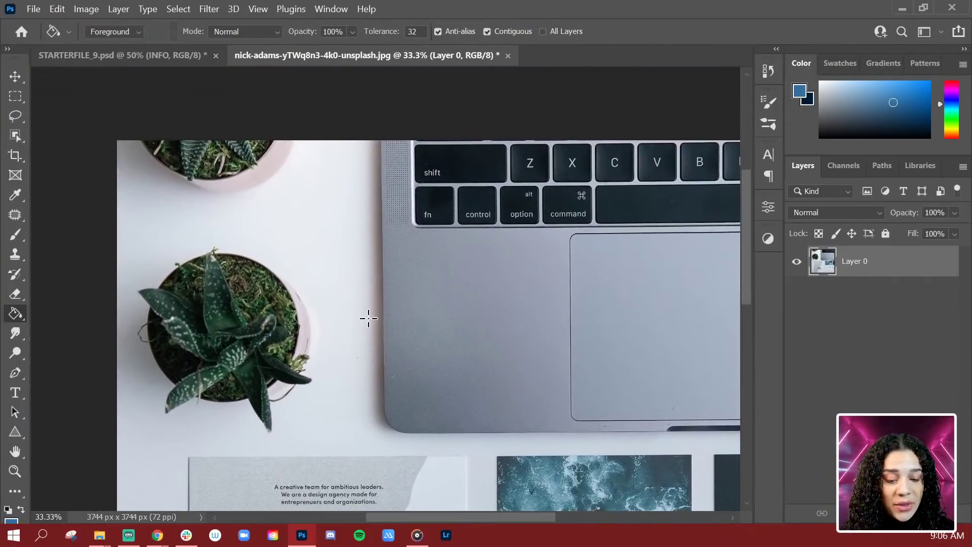
left_click(11, 141)
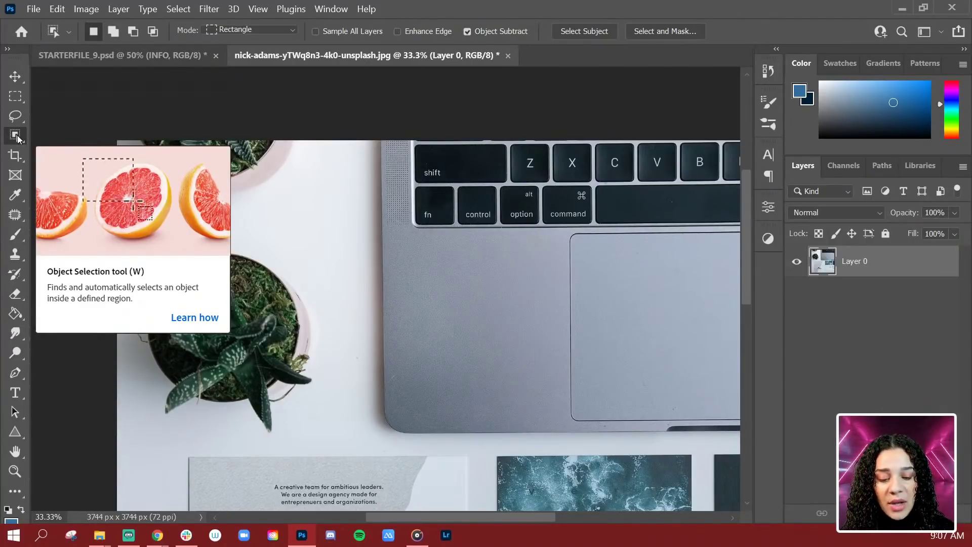
right_click(21, 135)
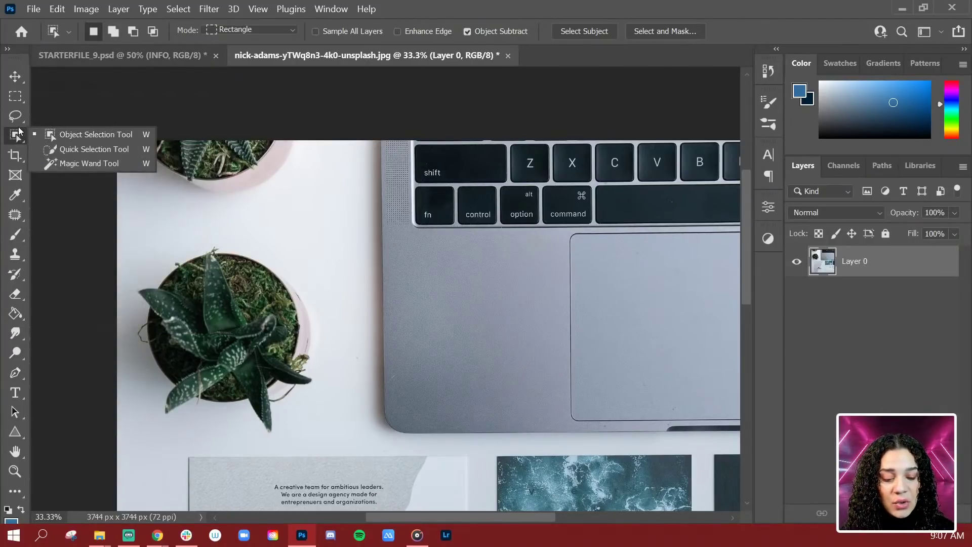
left_click(138, 163)
left_click(338, 198)
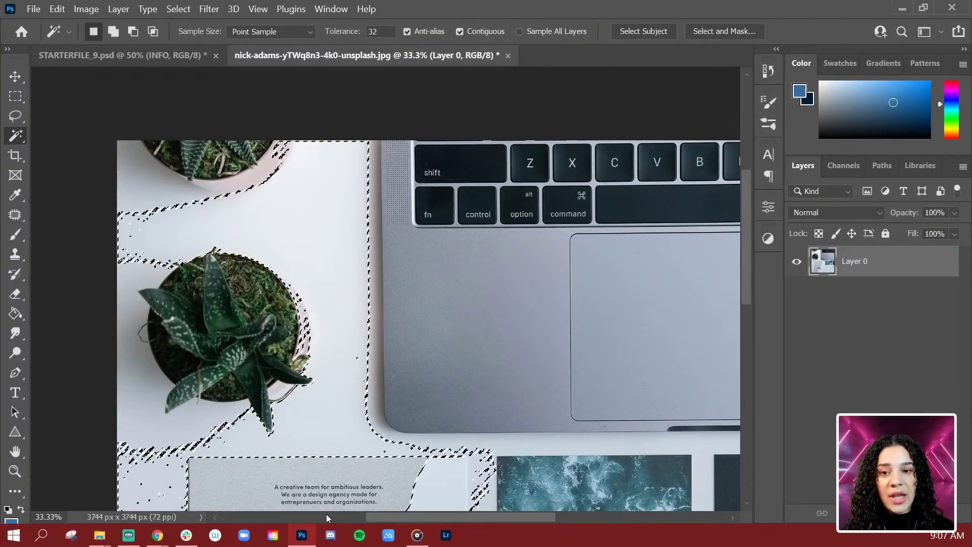
Step: Inspect the Magic Wand selection across the desk, brochure and business cards, and deselect it
left_click_drag(465, 446, 462, 241)
left_click_drag(445, 382, 421, 223)
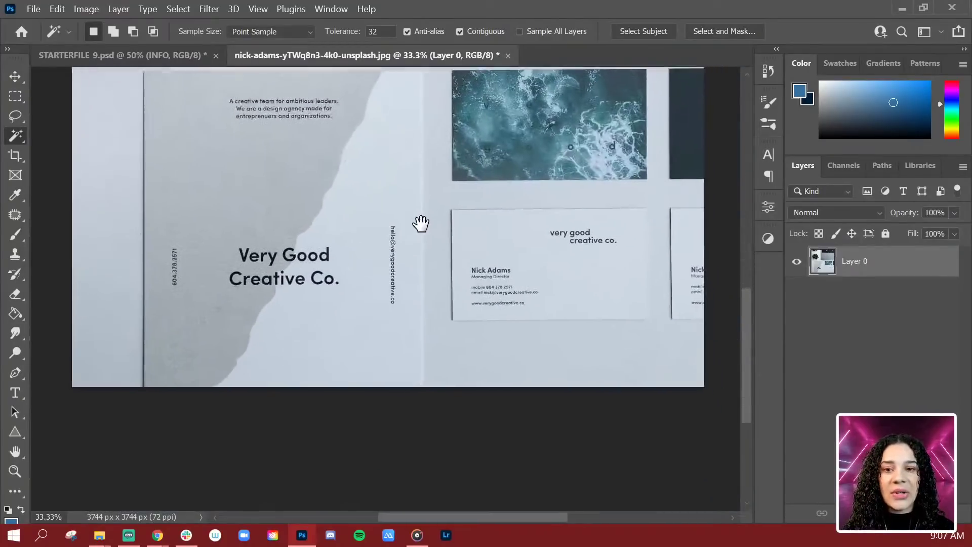
left_click_drag(415, 280, 469, 443)
left_click_drag(348, 213, 362, 301)
left_click_drag(349, 180, 349, 243)
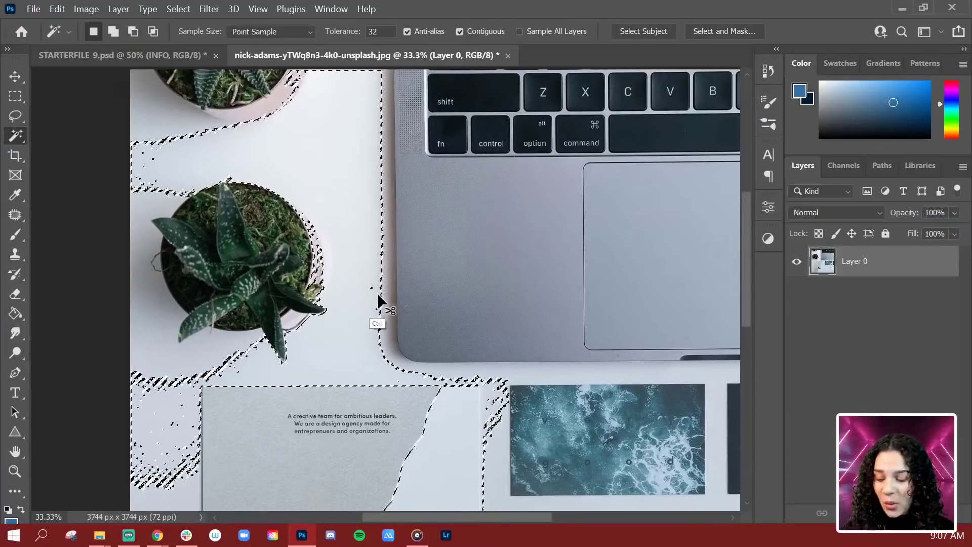
key("ctrl+d")
Step: Select the lower potted plant with the Object Selection Tool in Rectangle mode
left_click_drag(354, 166, 363, 277)
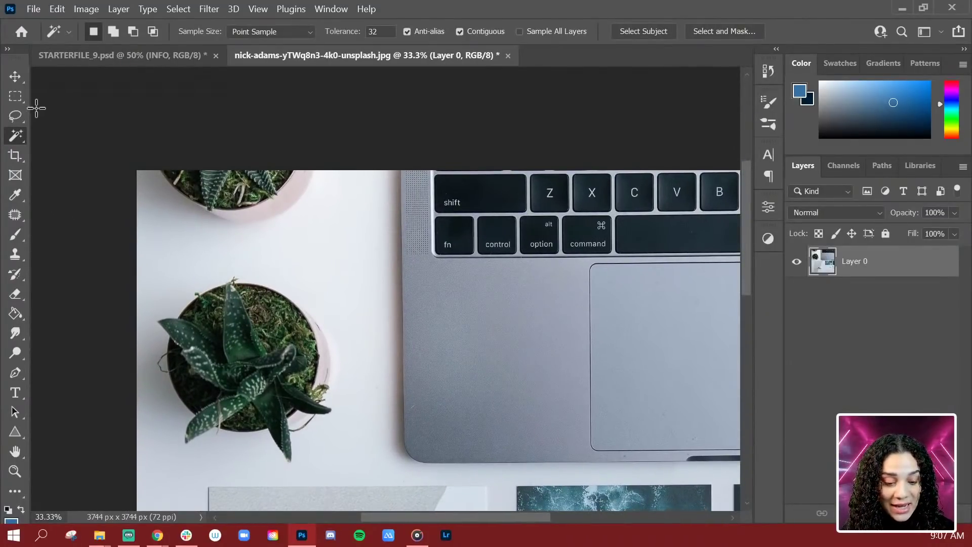
right_click(18, 141)
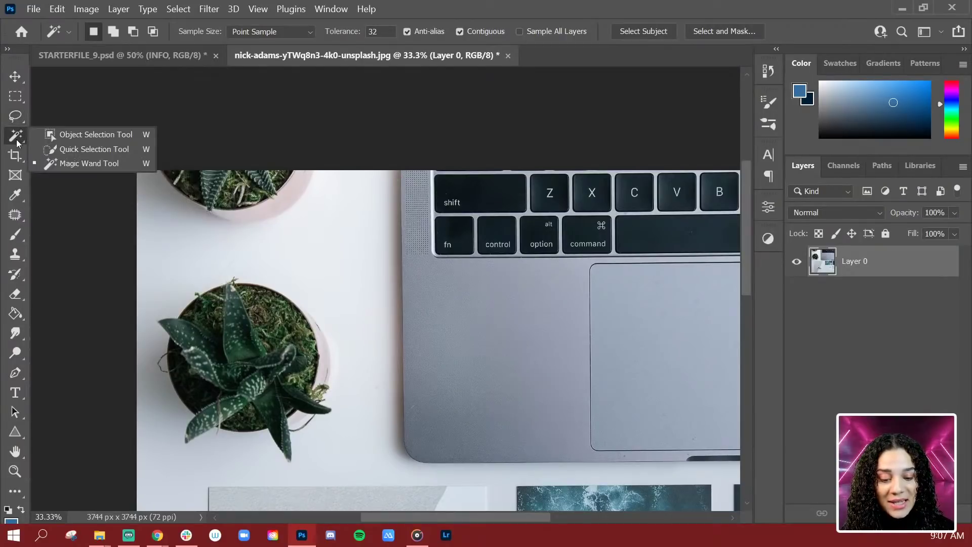
left_click(84, 133)
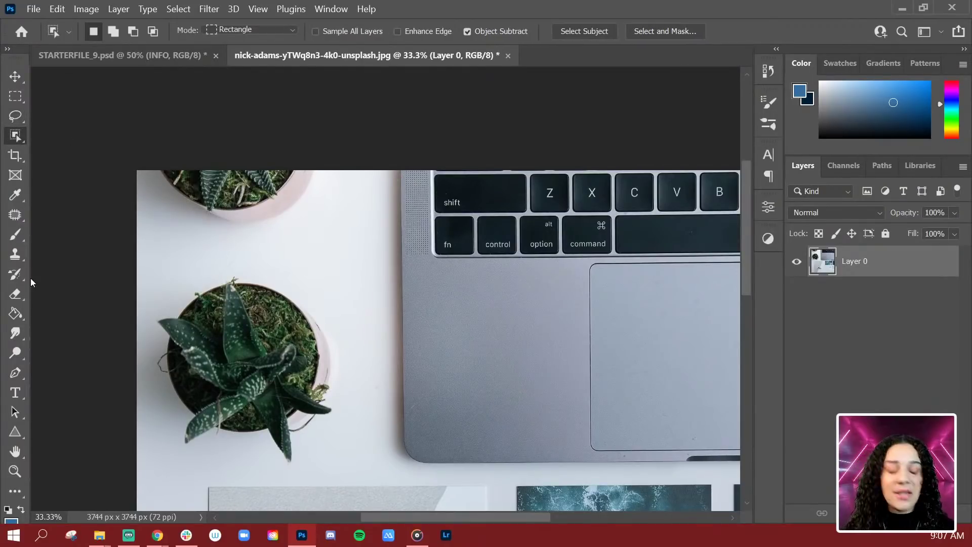
scroll(282, 289, "down", 3)
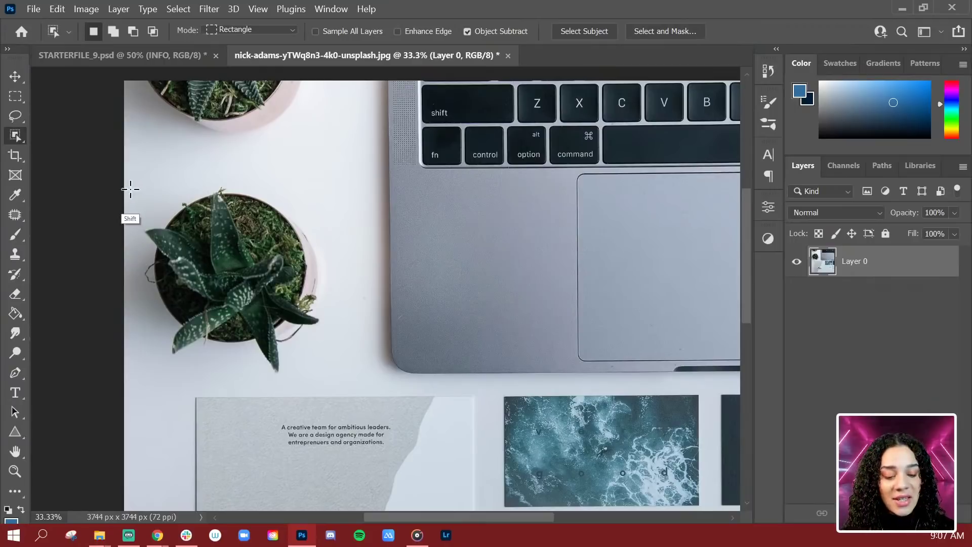
left_click_drag(130, 187, 321, 375)
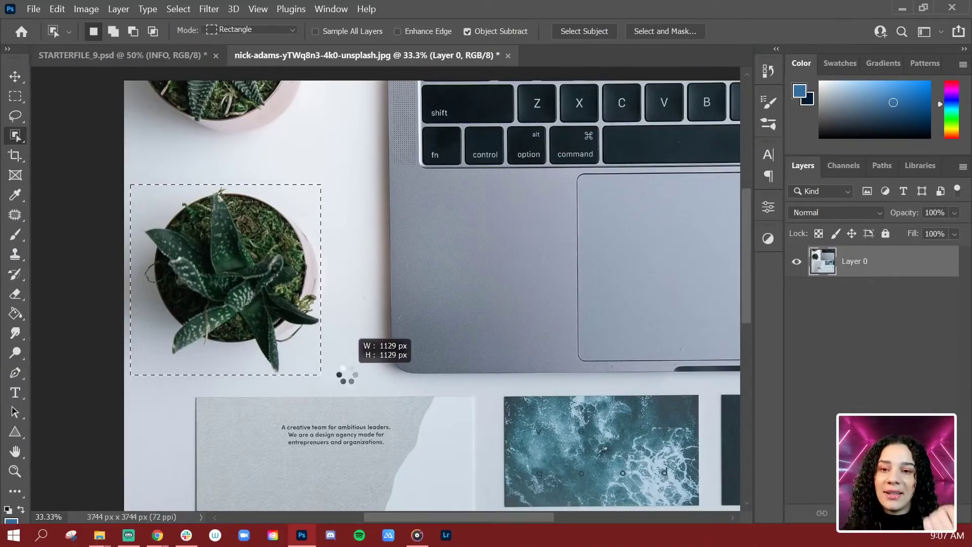
Step: Add the cropped upper potted plant to the existing selection with the Object Selection Tool
left_click_drag(147, 250, 365, 303)
left_click_drag(315, 195, 337, 332)
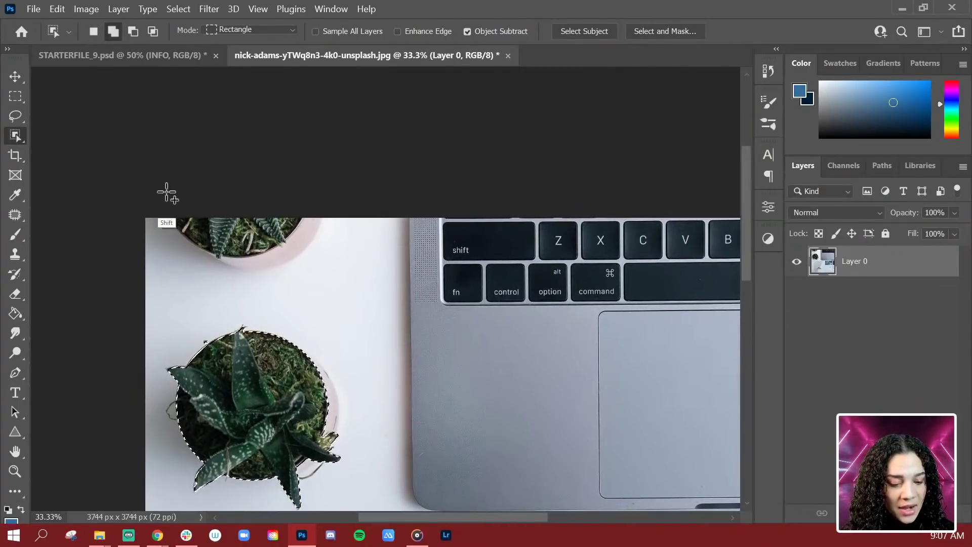
left_click_drag(166, 192, 336, 281)
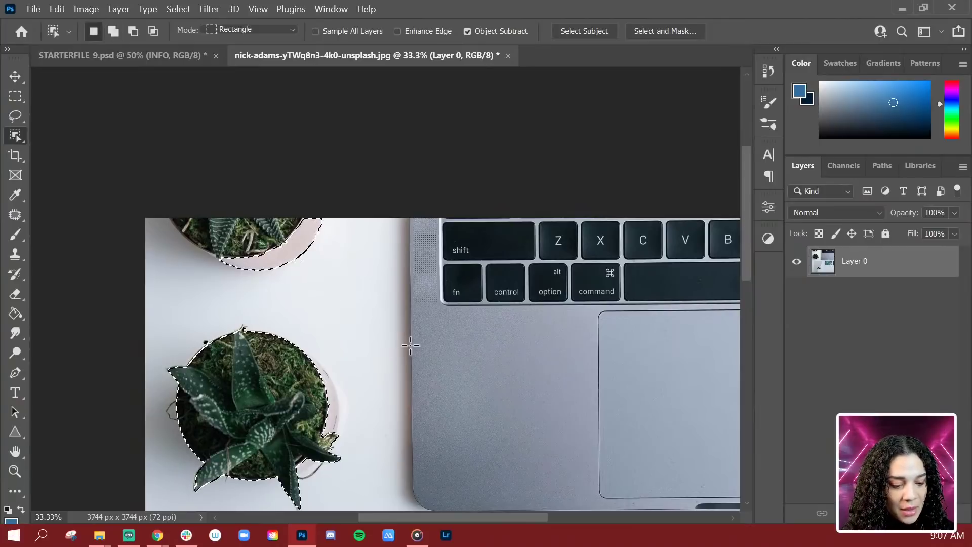
Step: Correct the upper plant's selection with the Lasso at 0 px feather, covering its soil, leaves and pink pot up to the image edge
scroll(336, 326, "down", 5)
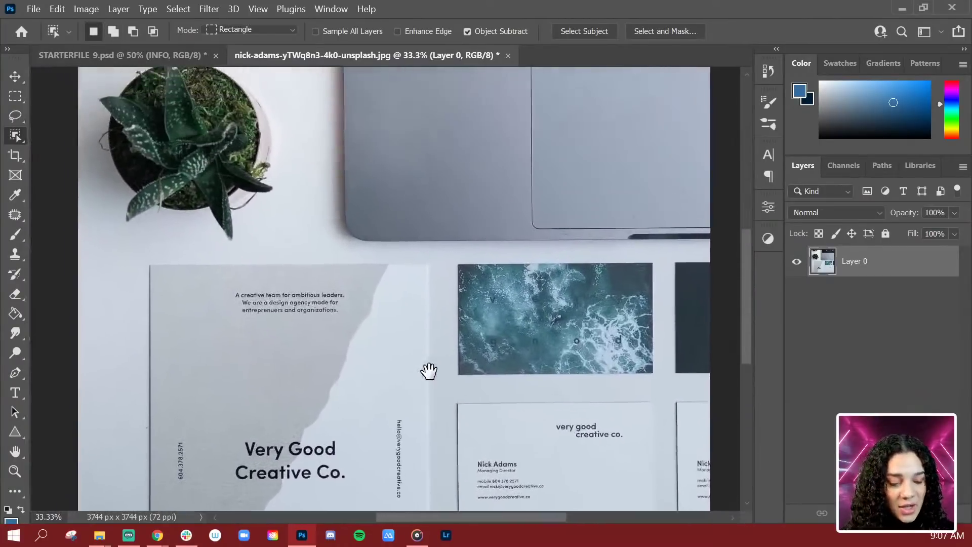
scroll(385, 390, "up", 3)
key("l")
key("ctrl+plus")
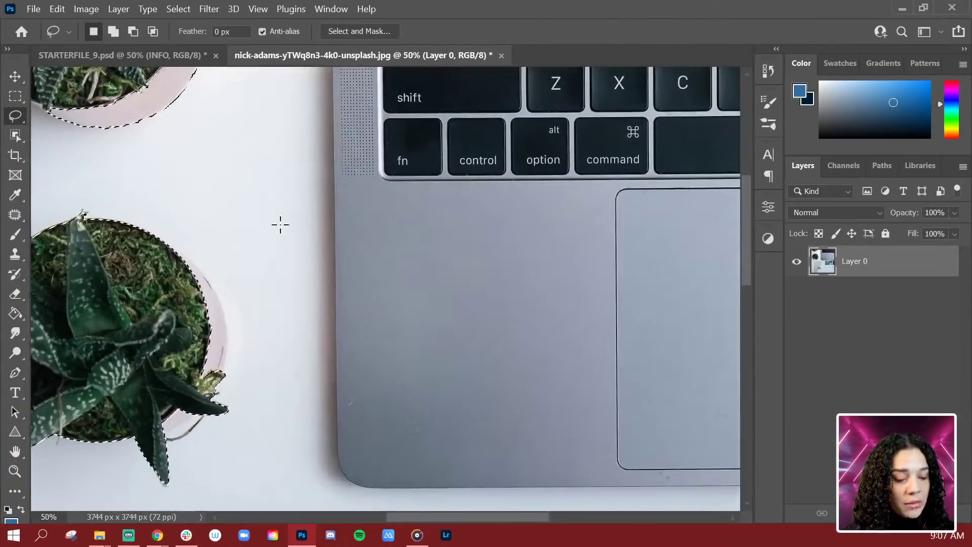
left_click_drag(280, 224, 404, 299)
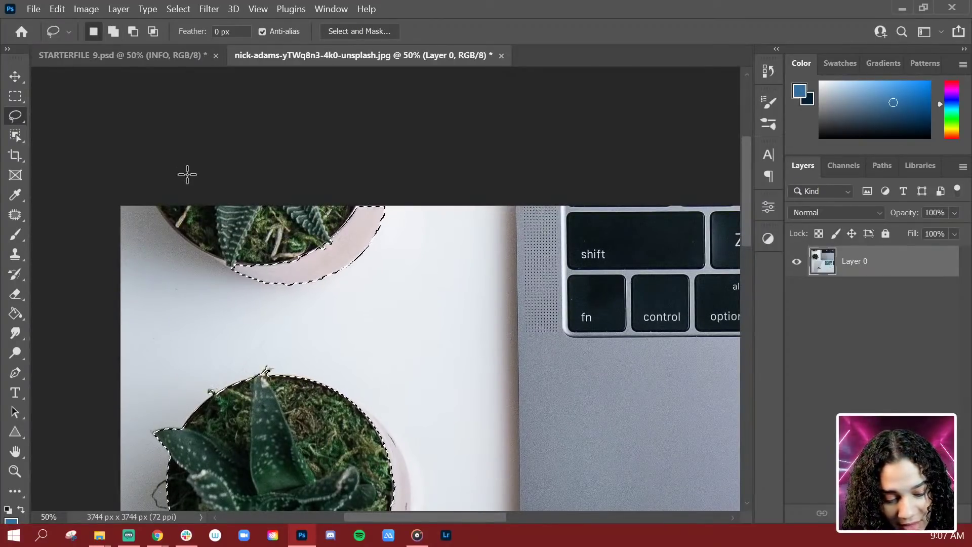
key("alt")
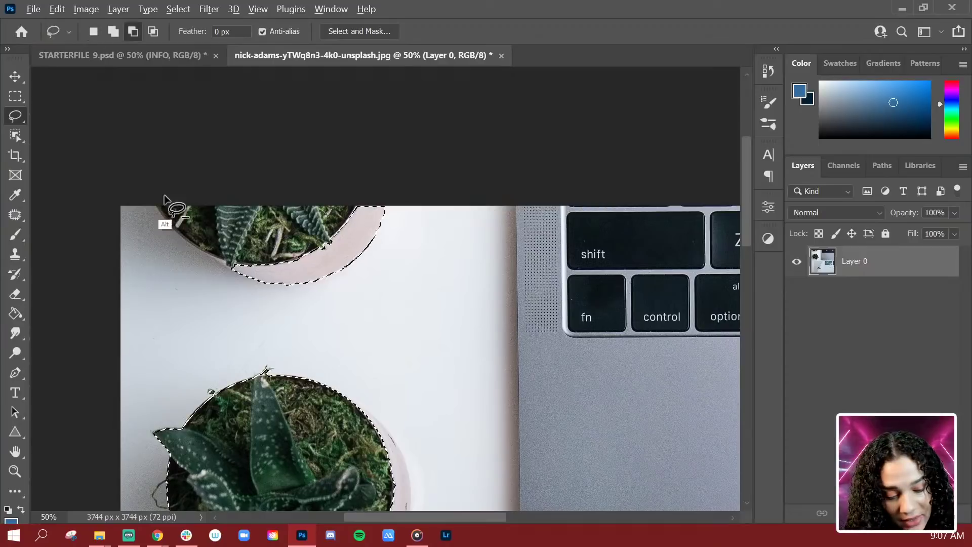
mouse_move(164, 194)
left_mouse_down()
mouse_move(220, 266)
mouse_move(255, 280)
mouse_move(296, 219)
left_mouse_up()
key("shift")
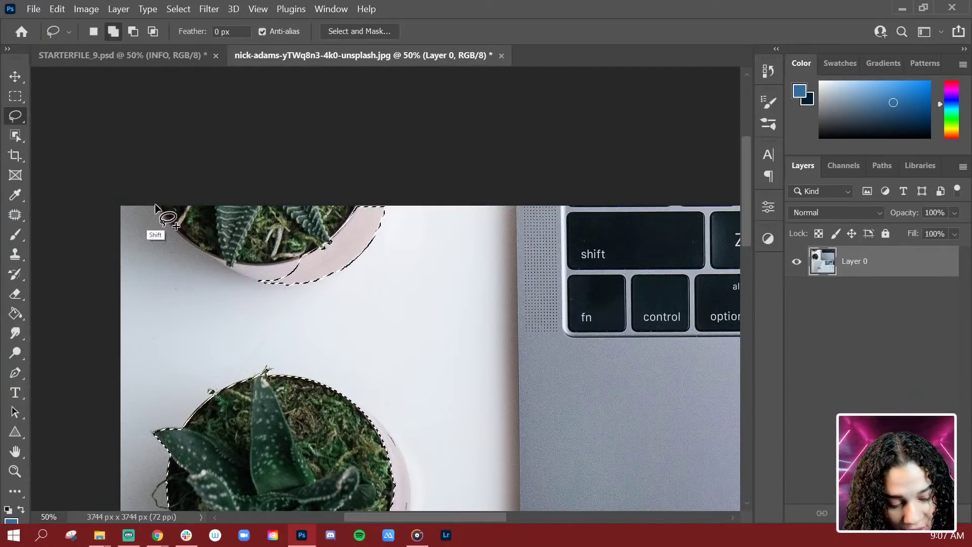
mouse_move(155, 204)
left_mouse_down()
mouse_move(207, 256)
mouse_move(255, 280)
mouse_move(313, 267)
mouse_move(238, 170)
left_mouse_up()
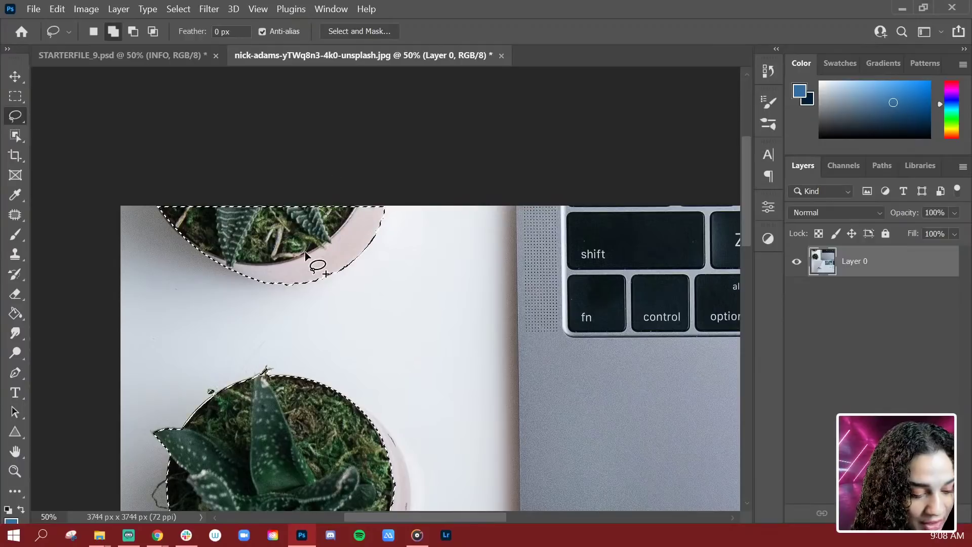
scroll(362, 293, "down", 3)
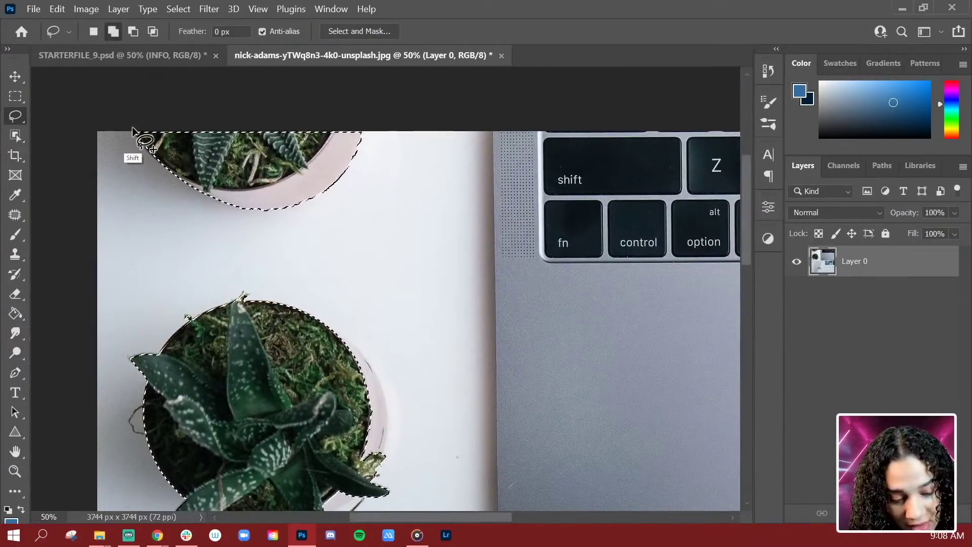
mouse_move(133, 130)
left_mouse_down()
mouse_move(155, 158)
mouse_move(193, 160)
mouse_move(135, 131)
left_mouse_up()
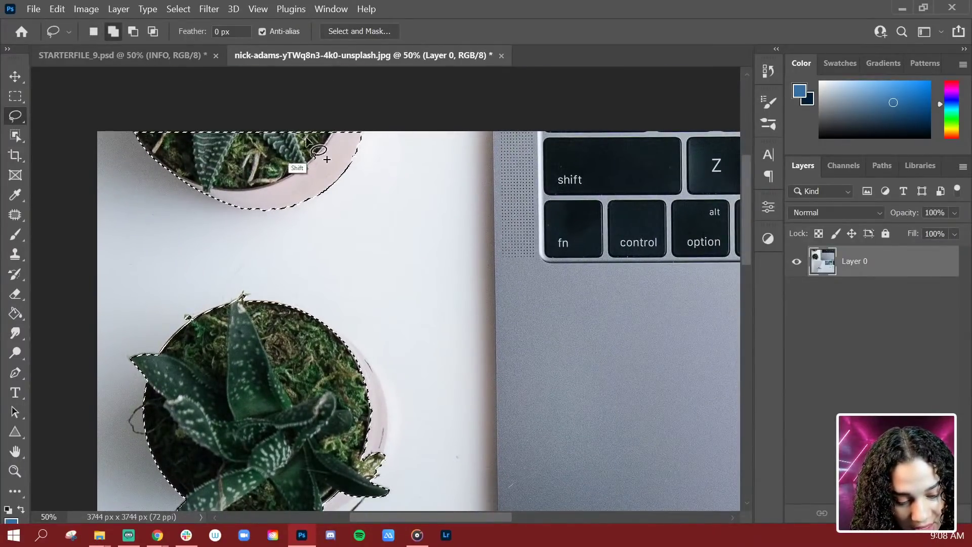
Step: Add the lower plant's missing pink pot rim and the gaps by its leaves to the selection with the Lasso
mouse_move(380, 424)
left_mouse_down()
mouse_move(370, 373)
mouse_move(373, 474)
left_mouse_up()
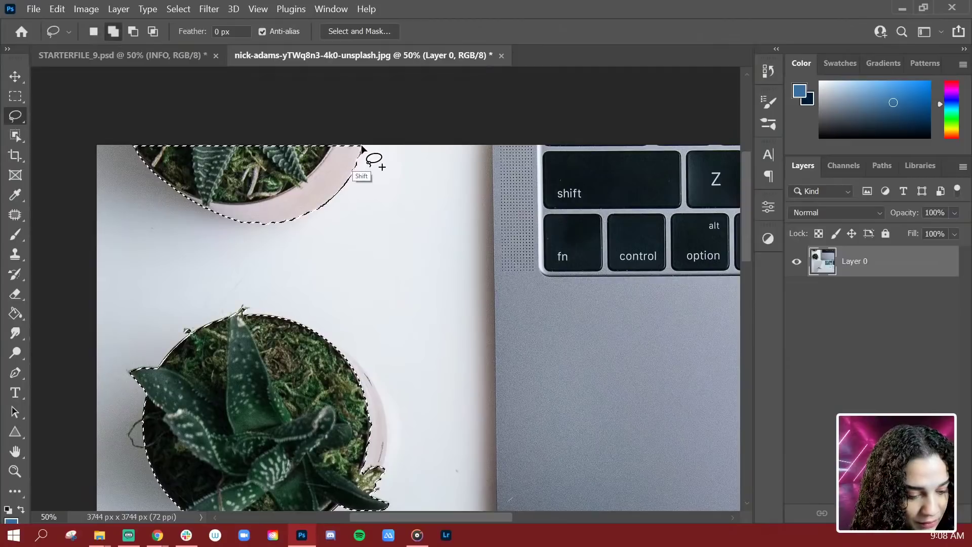
left_click_drag(361, 375, 379, 173)
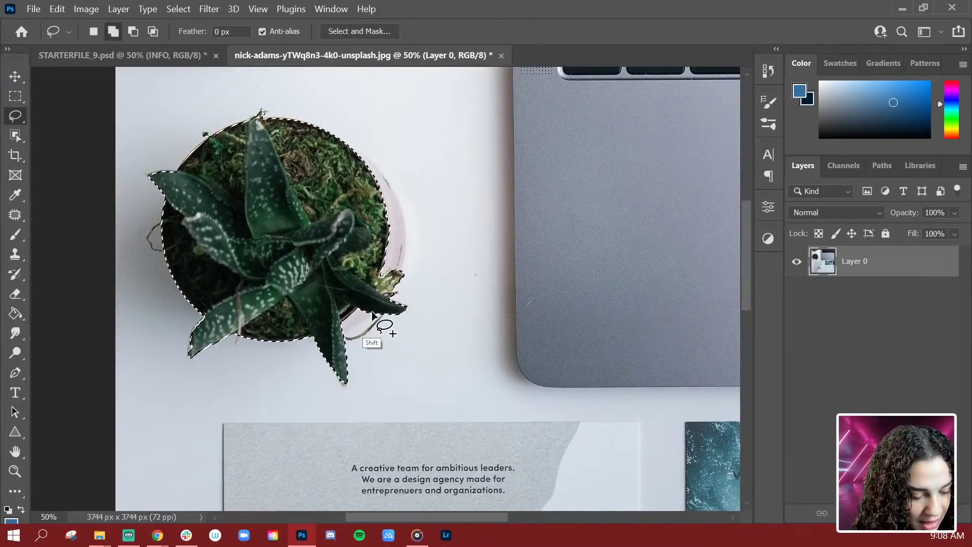
left_click_drag(372, 313, 340, 334)
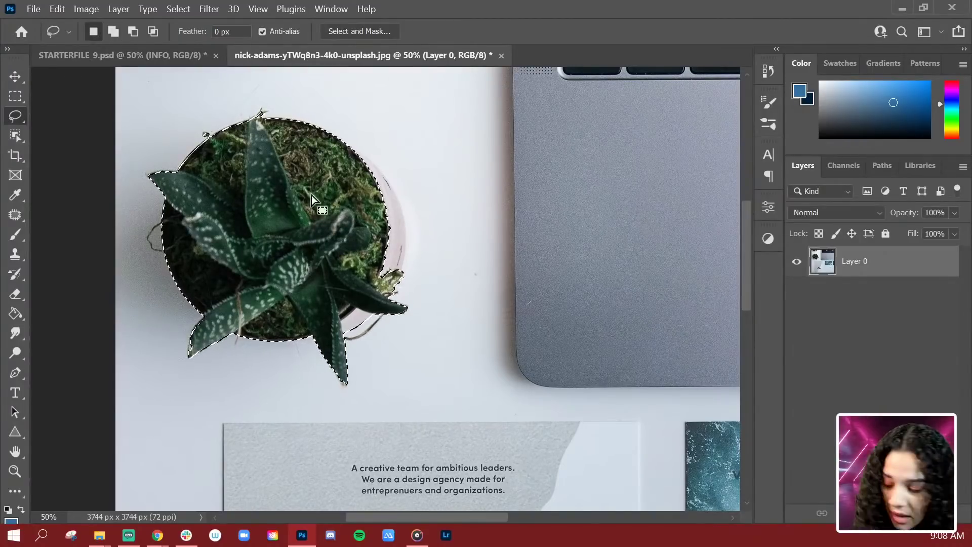
key("r")
left_click_drag(178, 120, 433, 302)
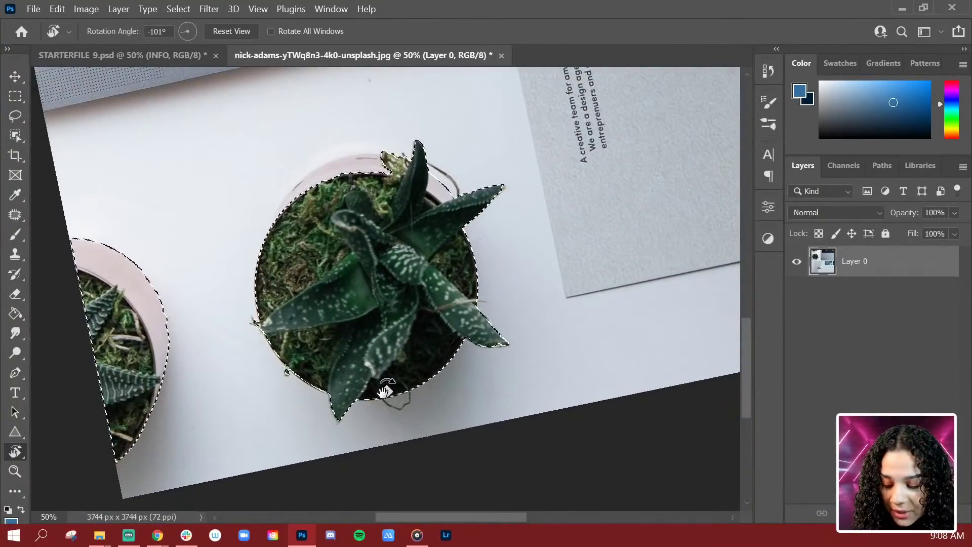
key("l")
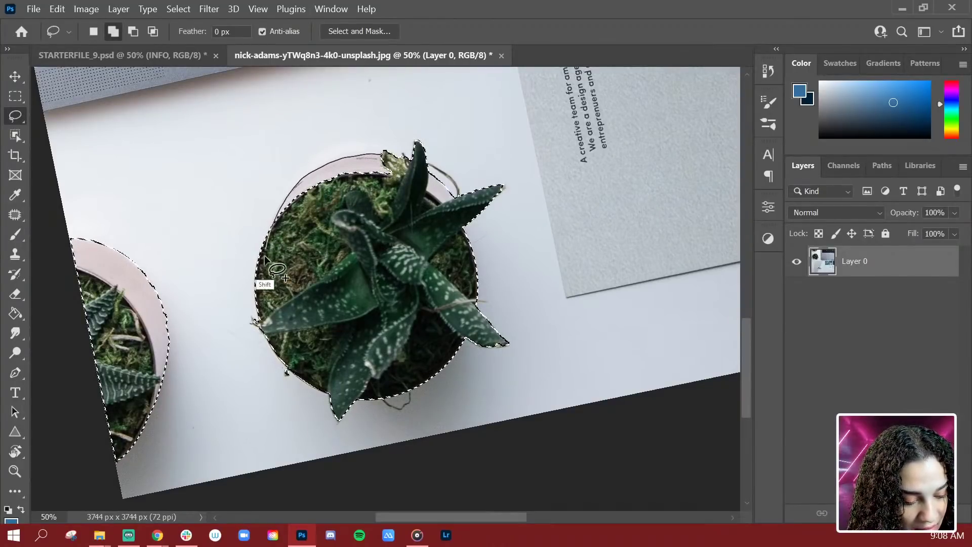
left_click_drag(264, 259, 263, 264)
left_click_drag(400, 161, 391, 168)
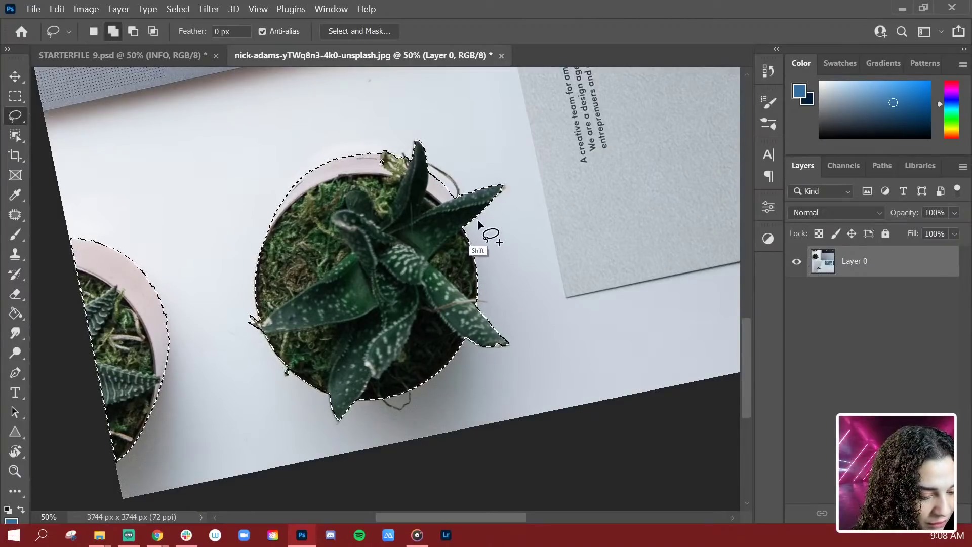
Step: Reset the canvas rotation to 0° and select the whole laptop with the Object Selection Tool in Rectangle mode
key("r")
left_click_drag(558, 156, 492, 408)
left_click_drag(672, 325, 307, 316)
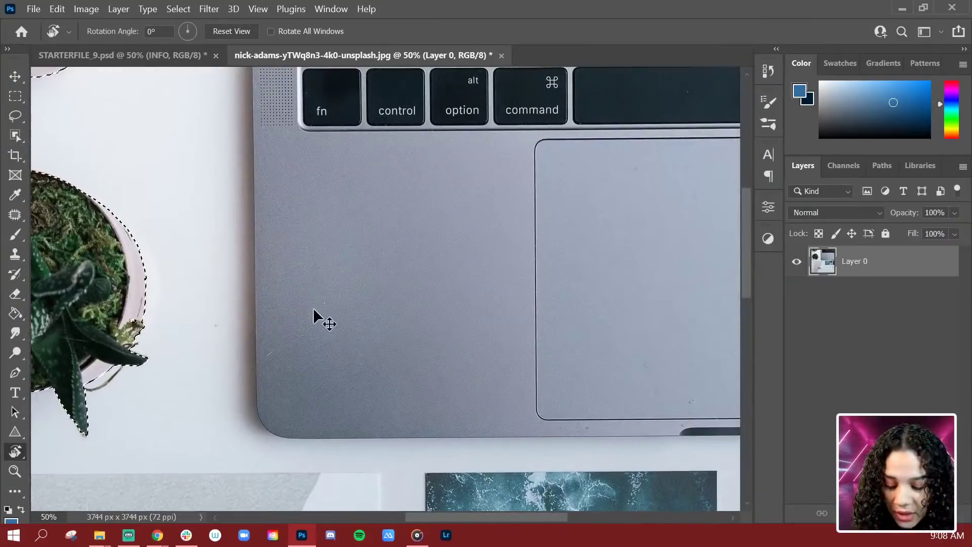
key("ctrl+minus")
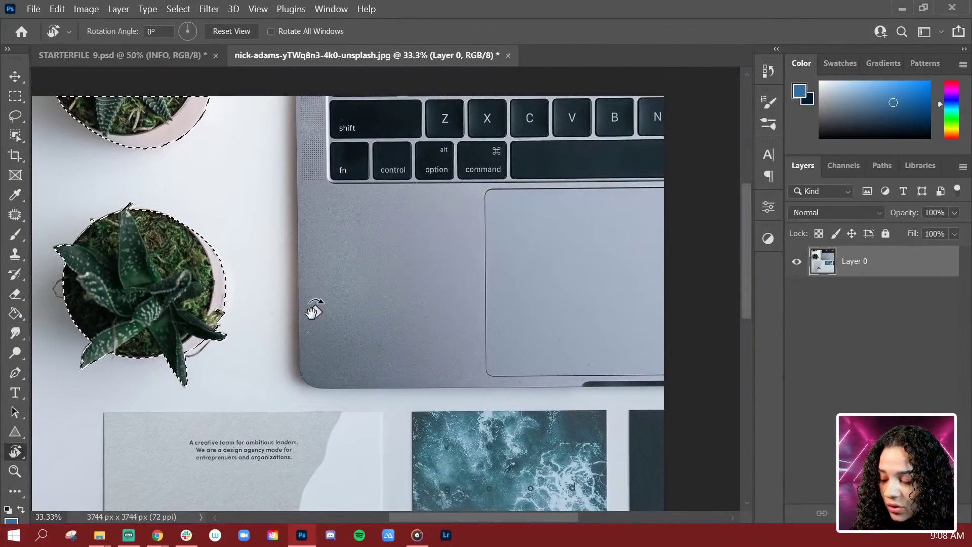
key("w")
left_click_drag(430, 242, 419, 279)
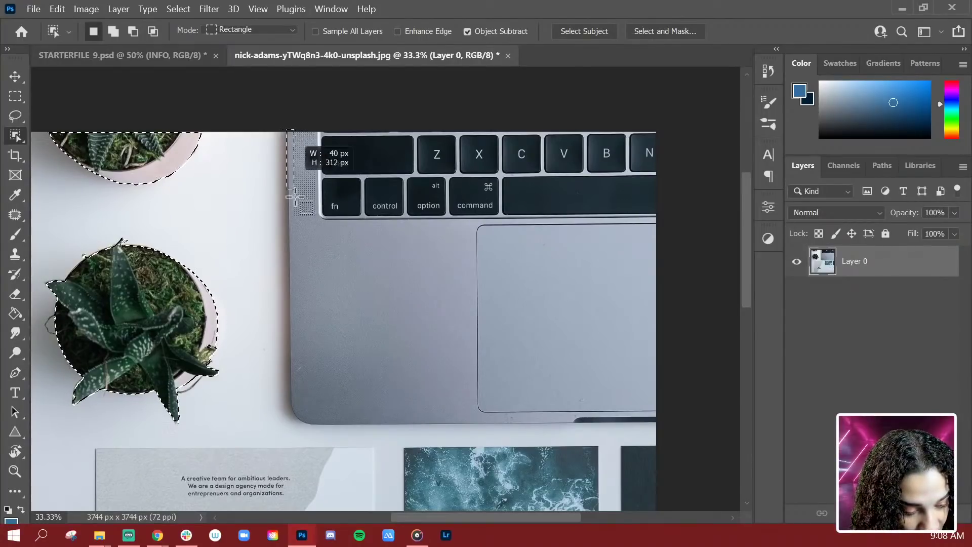
left_click_drag(295, 197, 662, 424)
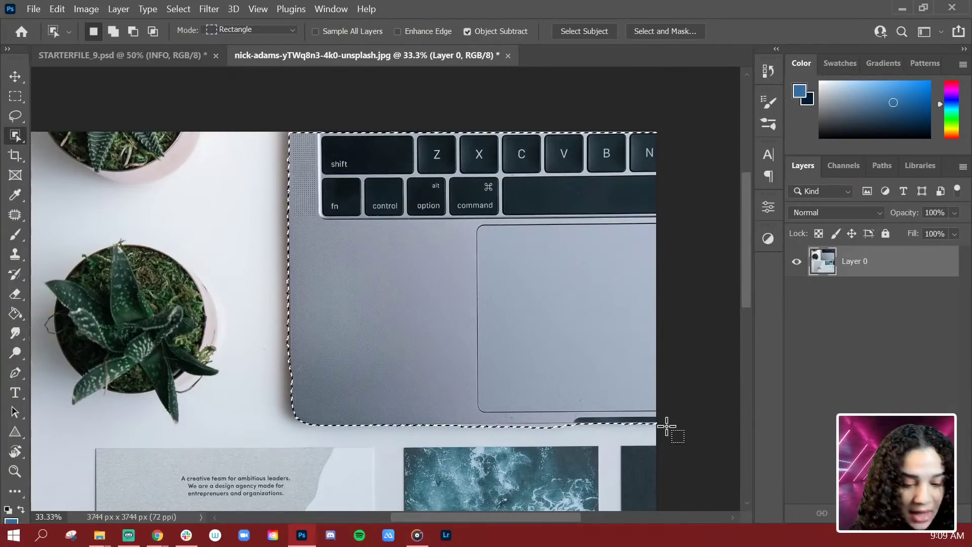
Step: Subtract the uneven overflow below the laptop's bottom edge from the selection with the Rectangular Marquee
key("m")
key("ctrl+d")
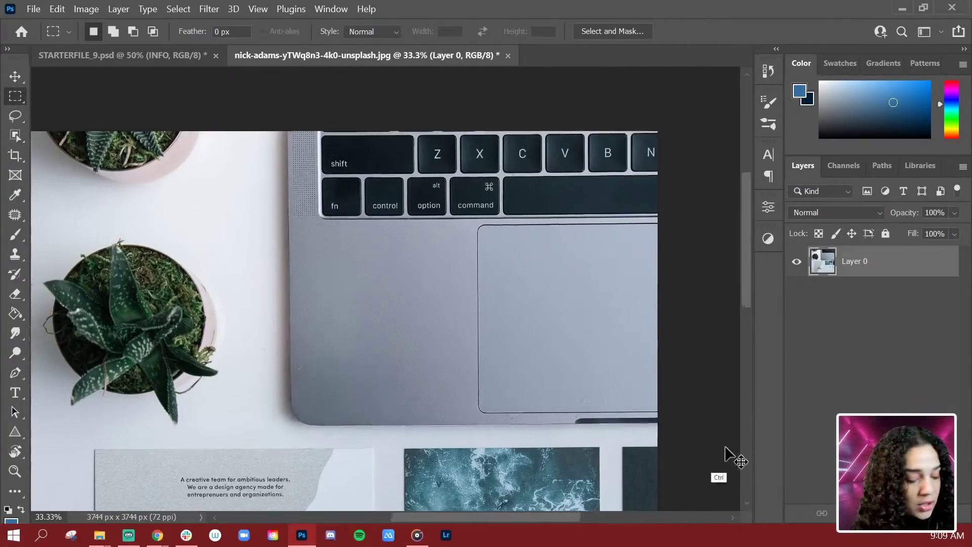
key("ctrl+plus")
left_click_drag(617, 411, 517, 221)
key("ctrl+shift+d")
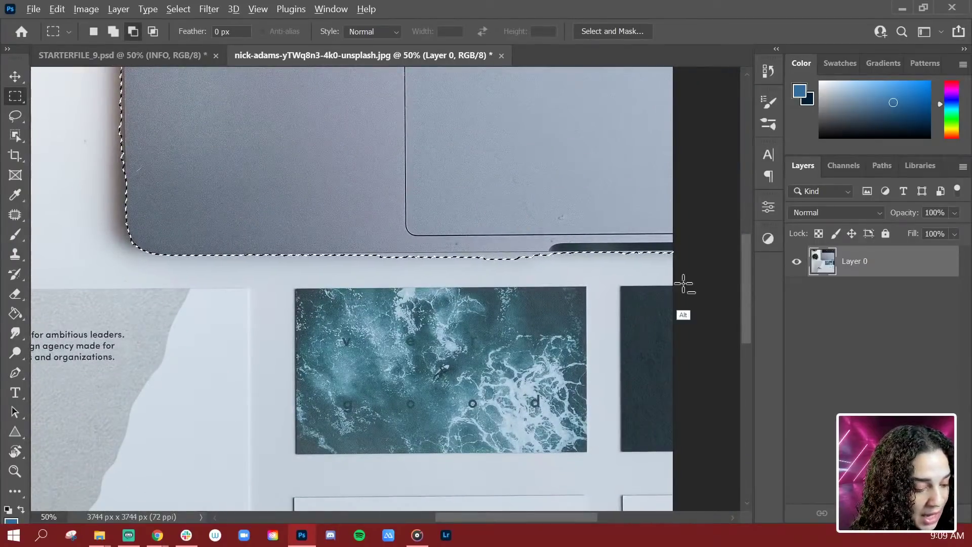
left_click_drag(673, 383, 87, 250)
Step: Trim the selection straight along the laptop's left edge with the Rectangular Marquee, undoing the misplaced strip
left_click_drag(324, 227, 397, 248)
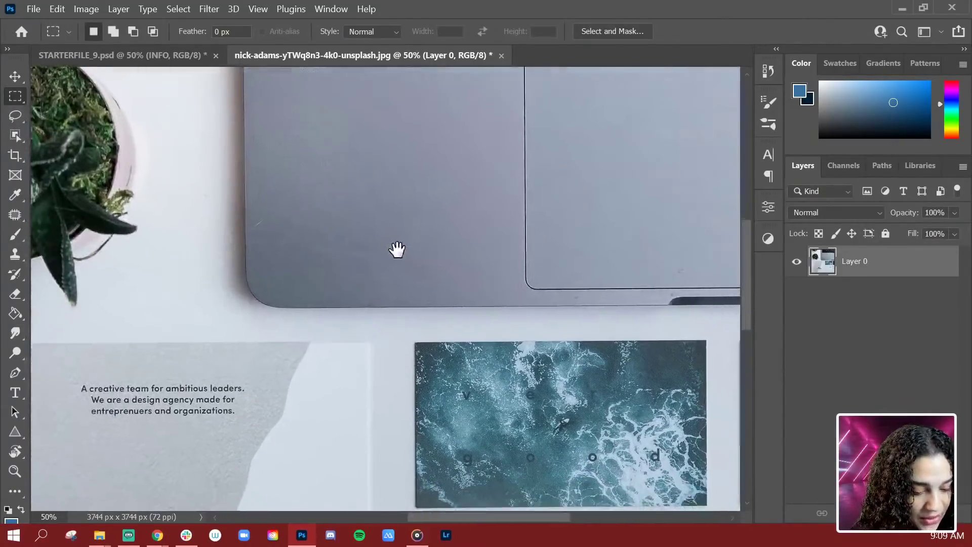
left_click_drag(396, 189, 451, 377)
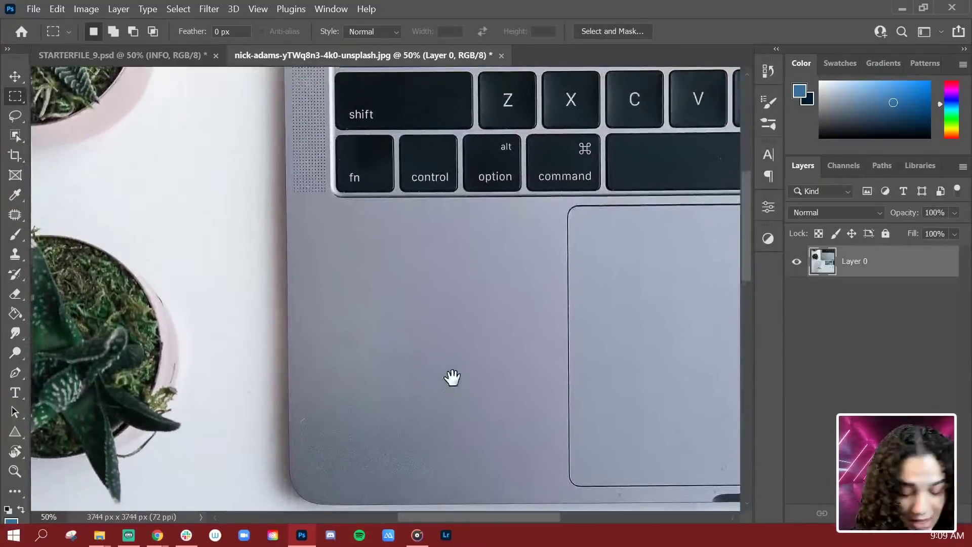
key("ctrl+minus")
left_click_drag(282, 124, 321, 446)
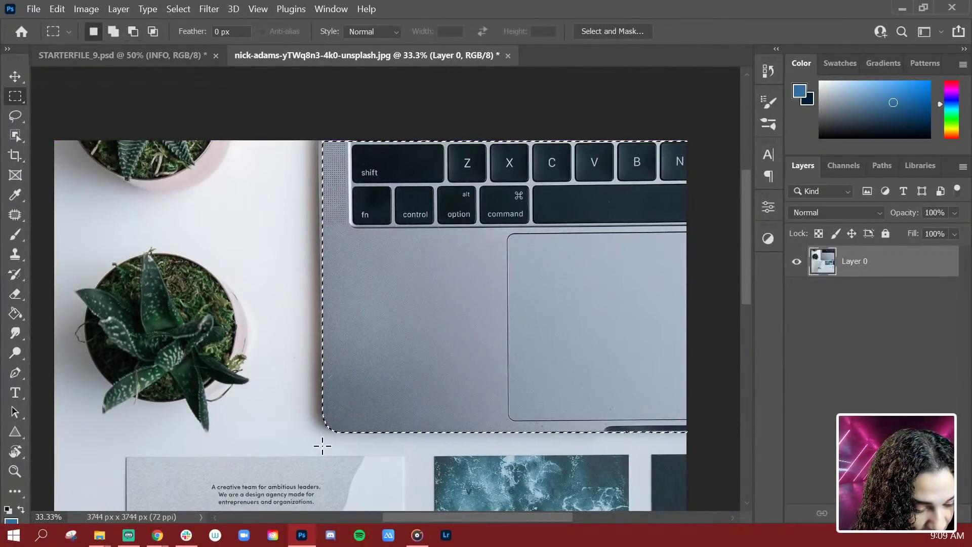
left_click_drag(294, 142, 321, 468)
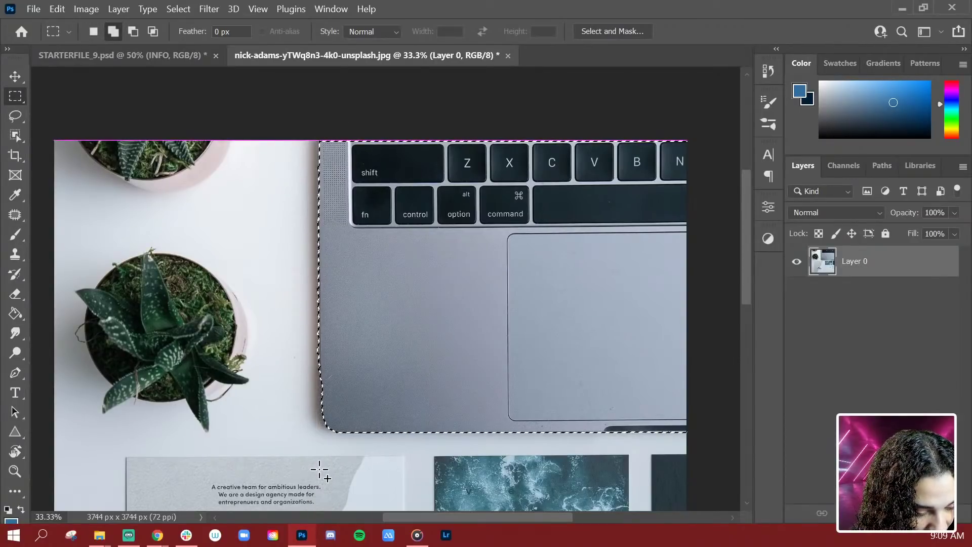
key("ctrl+z")
left_click_drag(284, 142, 319, 470)
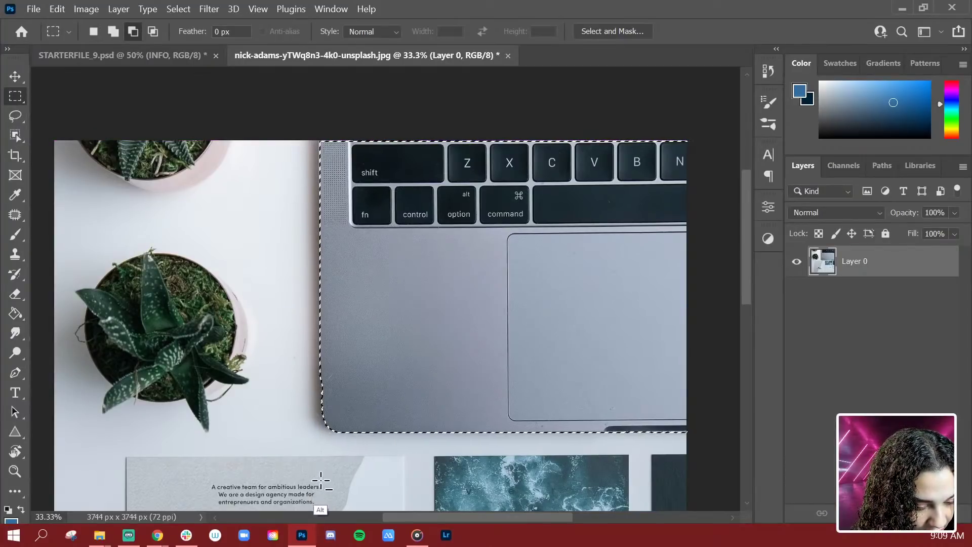
Step: Trim the selection closely along the laptop's left edge with the Rectangular Marquee and the Lasso
key("ctrl+plus")
key("ctrl+plus")
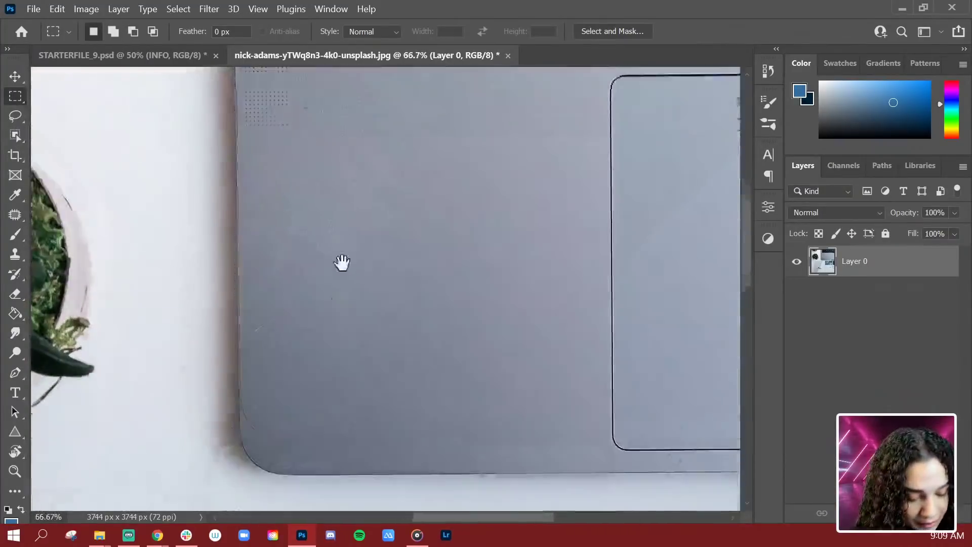
left_click_drag(267, 134, 278, 213)
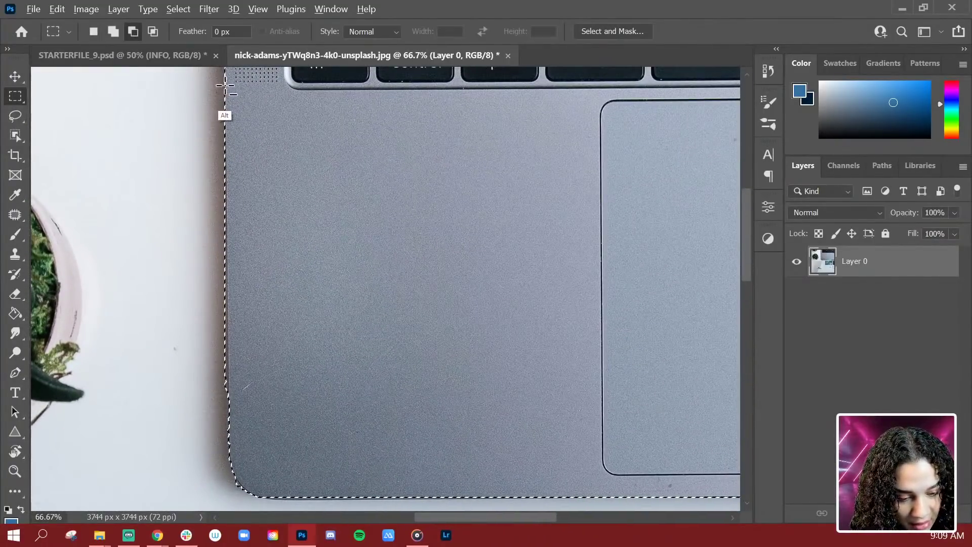
left_click_drag(226, 92, 228, 203)
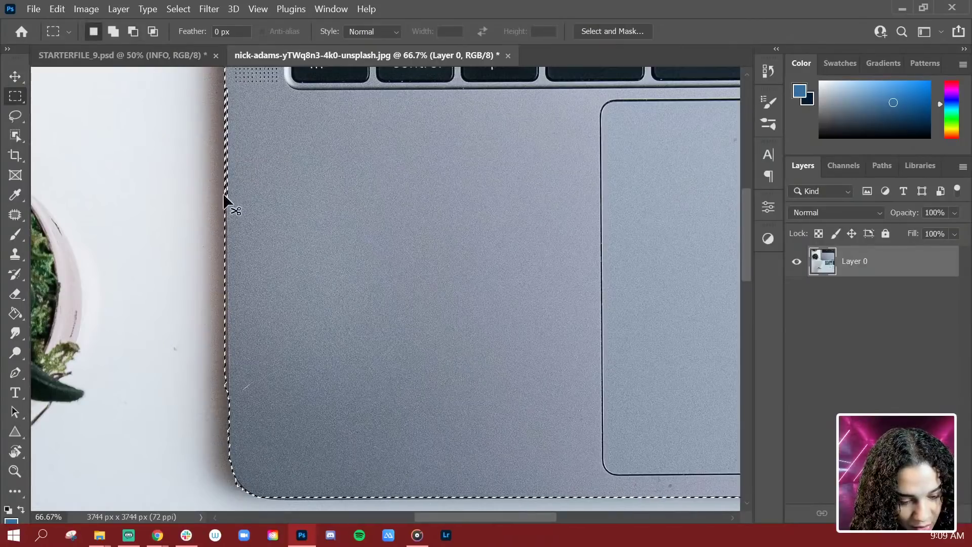
left_click(15, 116)
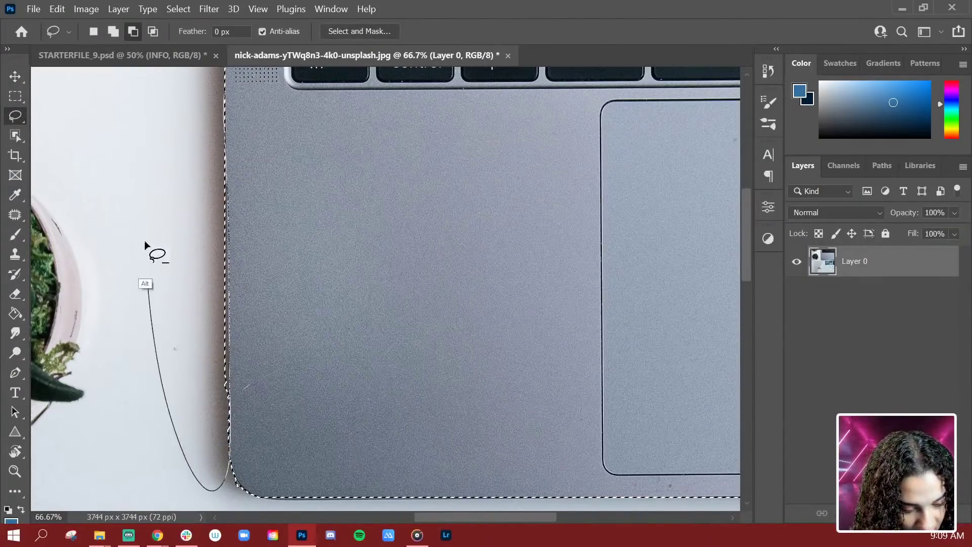
left_click_drag(144, 240, 148, 75, "alt")
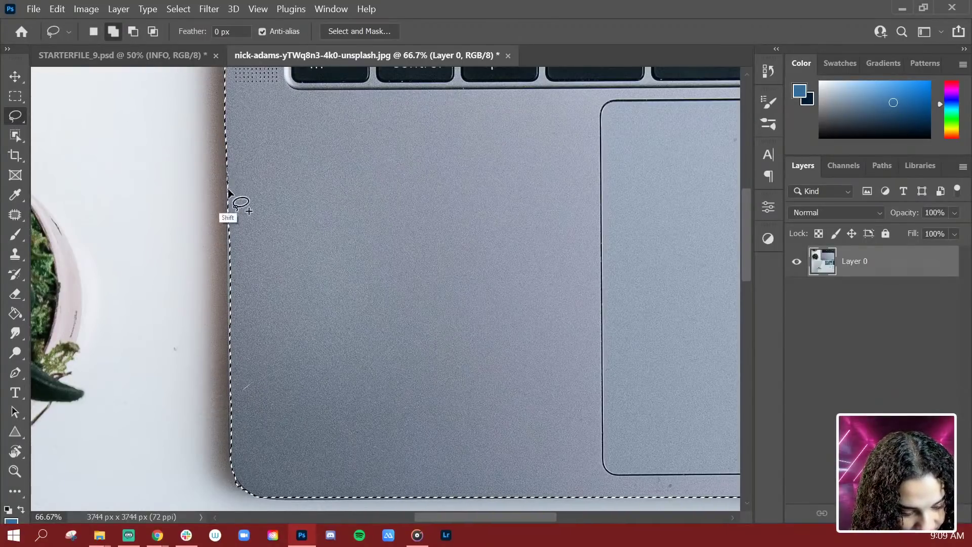
Step: Refine the selection around the laptop's rounded lower-left corner and along its bottom edge by adding and subtracting with the Lasso
left_click_drag(305, 242, 307, 218, "shift")
scroll(405, 254, "down", 5)
scroll(405, 253, "right", 3)
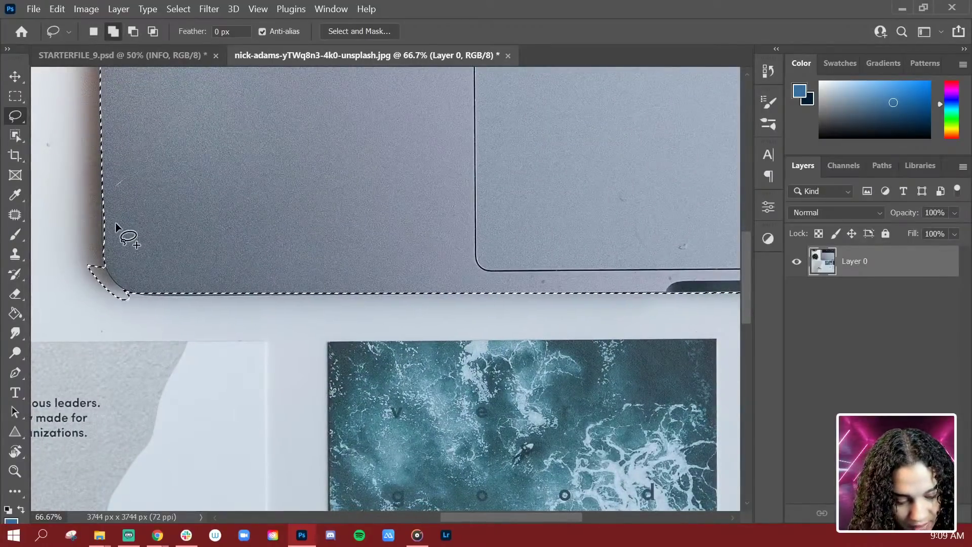
left_click_drag(135, 298, 98, 206, "alt")
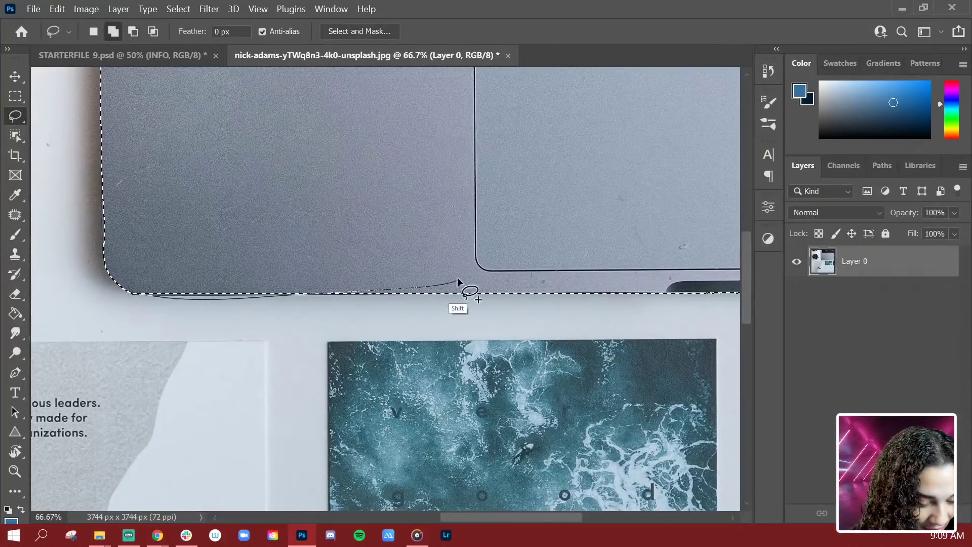
left_click_drag(459, 281, 121, 256, "shift")
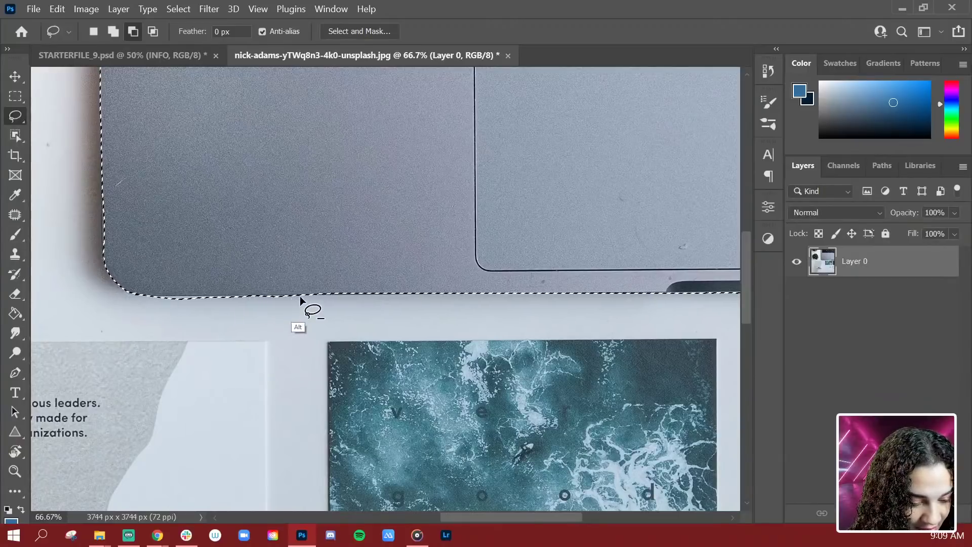
left_click_drag(298, 310, 285, 298, "alt")
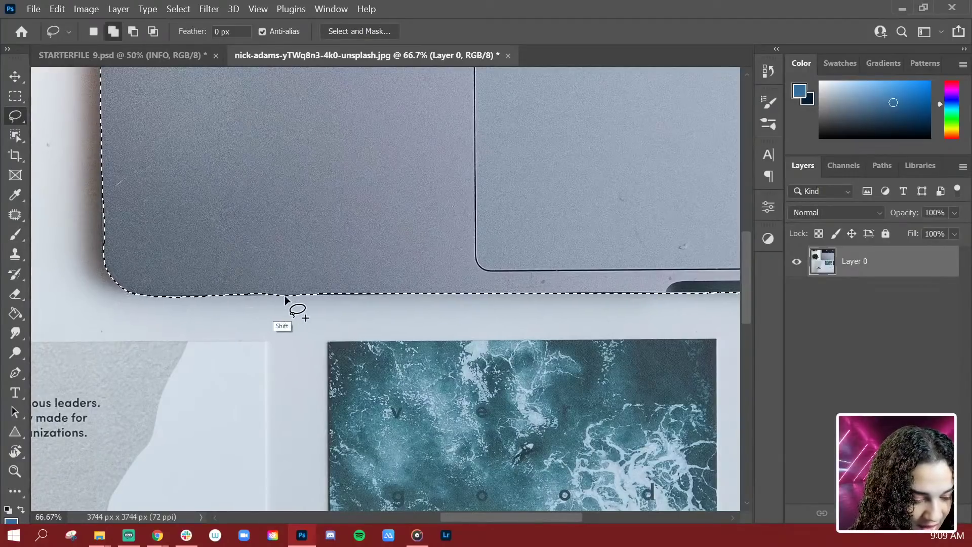
left_click_drag(506, 305, 485, 282)
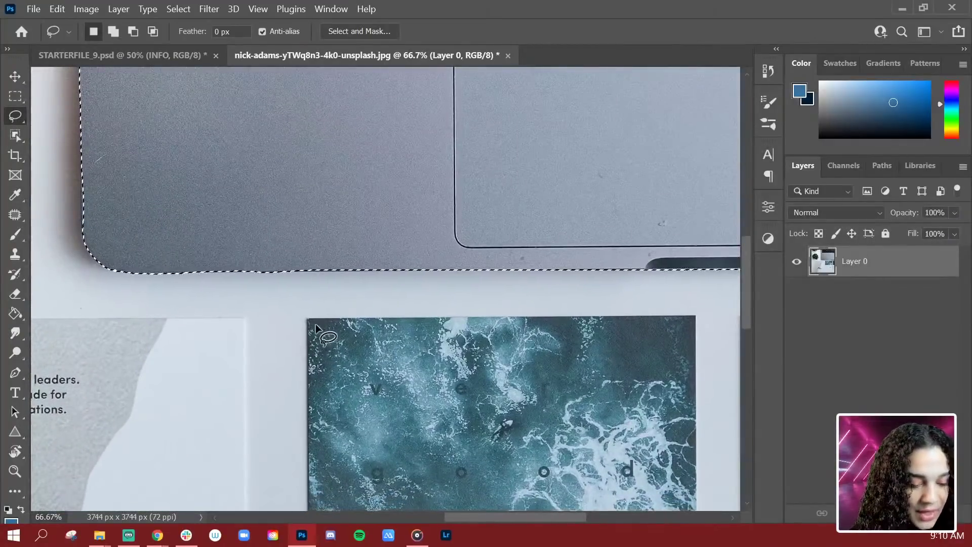
Step: Undo the laptop selection back to the point where the two plants are selected
scroll(450, 341, "down", 2)
scroll(462, 333, "down", 1)
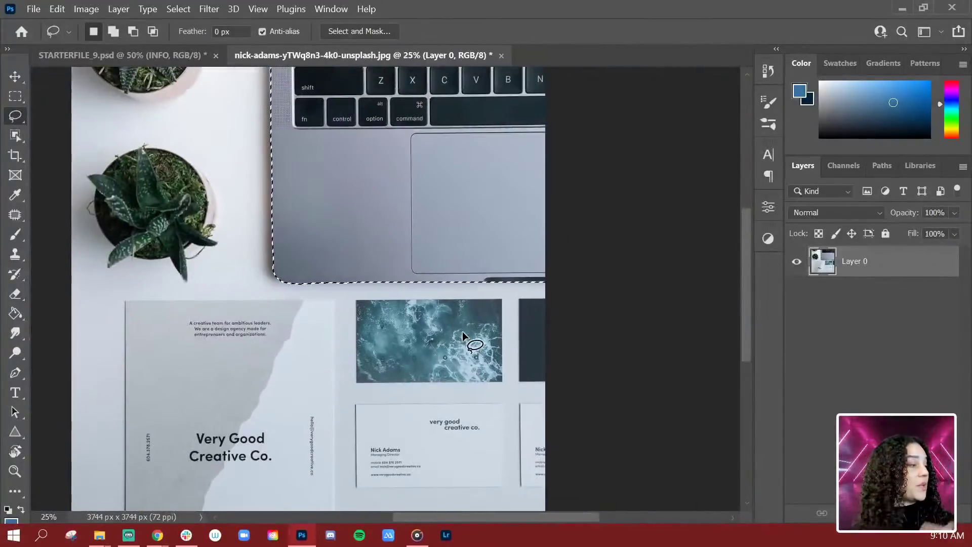
mouse_move(309, 299)
left_mouse_down()
mouse_move(341, 387)
mouse_move(357, 351)
left_mouse_up()
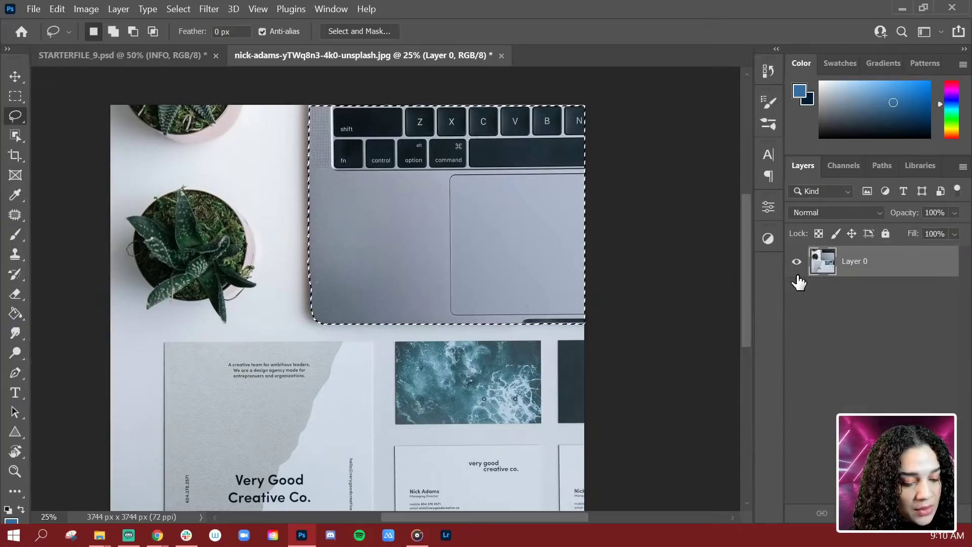
key("ctrl+z")
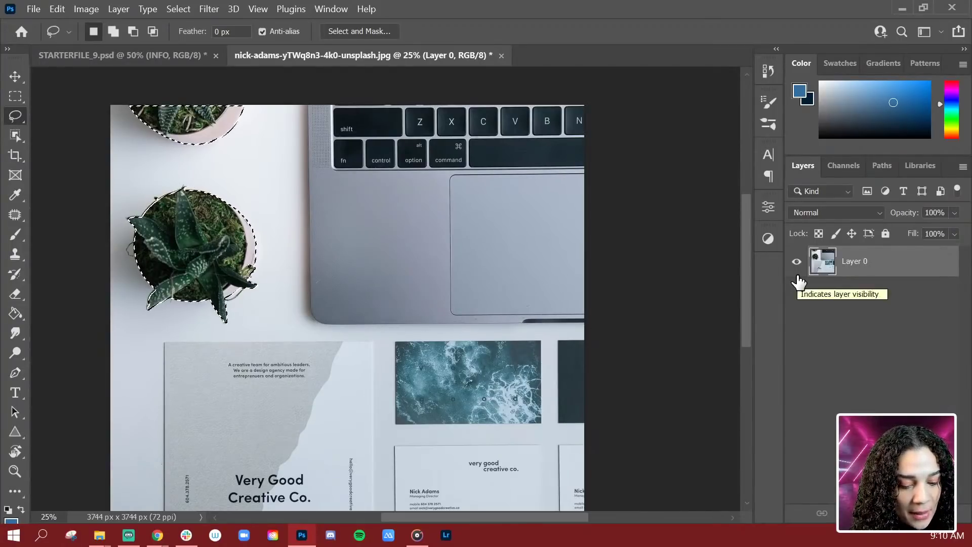
Step: Add the whole laptop to the plants' selection with the Rectangular Marquee
key("ctrl+plus")
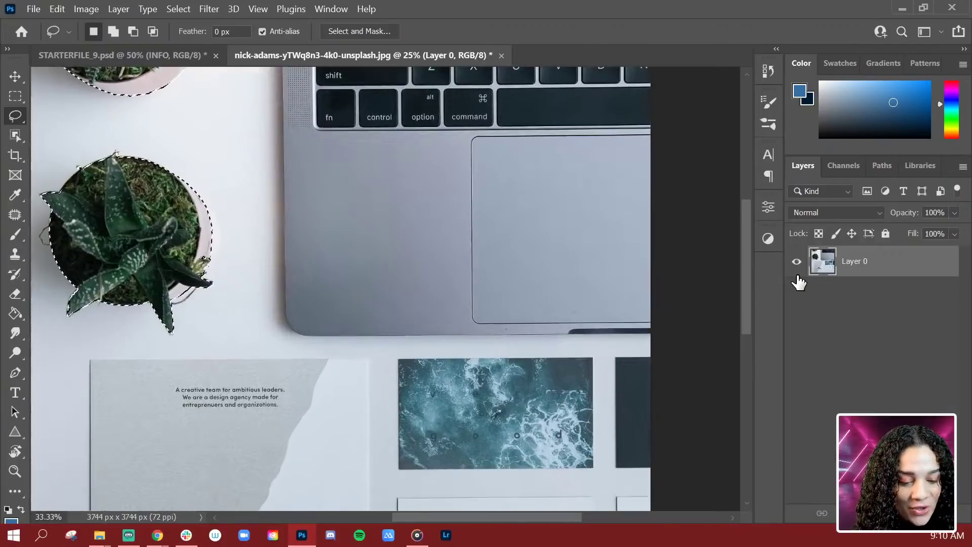
left_click_drag(445, 321, 515, 385)
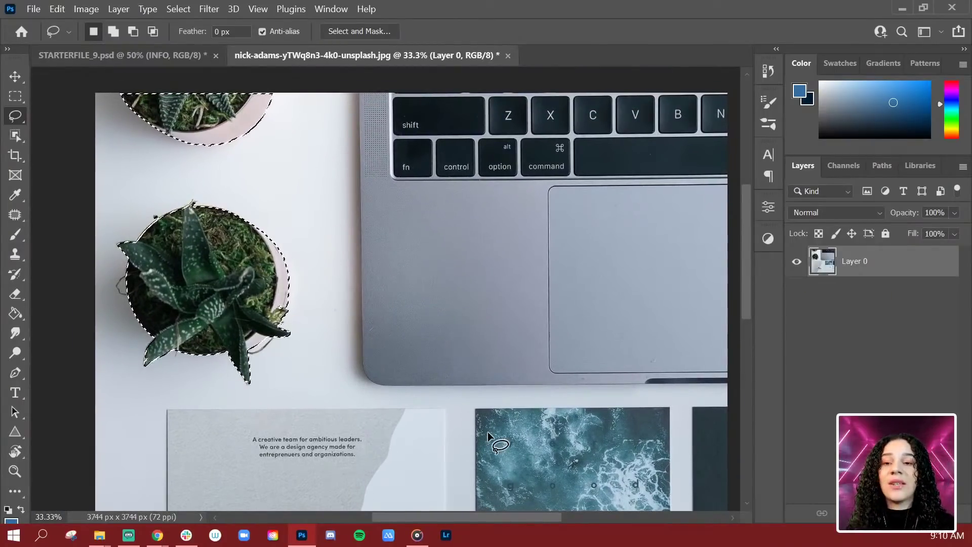
key("ctrl+plus")
mouse_move(662, 325)
left_mouse_down()
mouse_move(354, 347)
mouse_move(427, 363)
mouse_move(656, 336)
left_mouse_up()
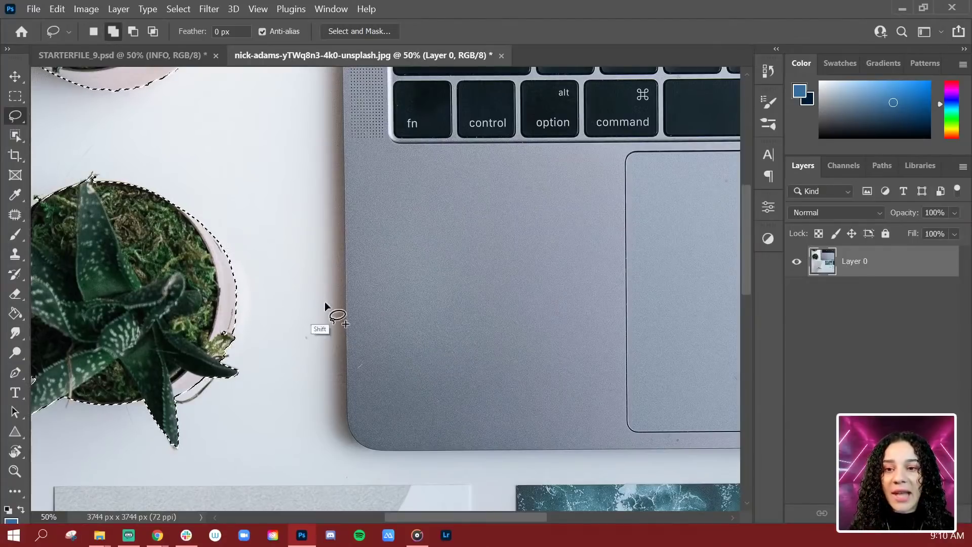
key("ctrl+minus")
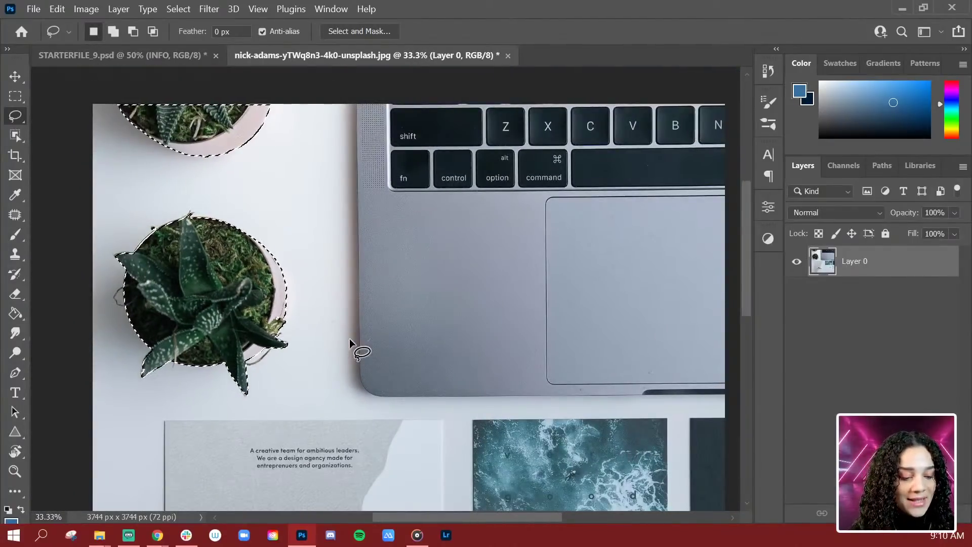
key("m")
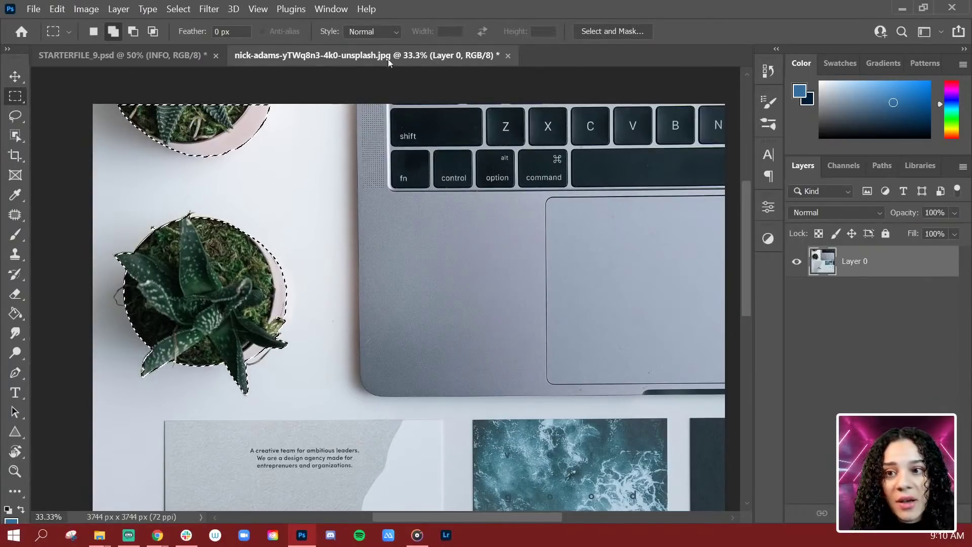
left_click_drag(357, 121, 732, 397)
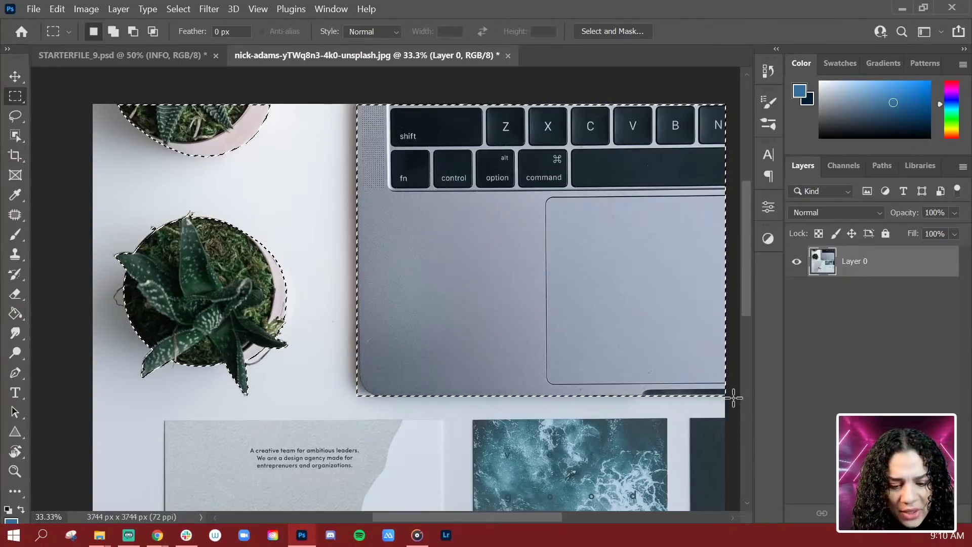
Step: Subtract the excess along the laptop's left edge and around its rounded lower-left corner from the selection with the Lasso
key("l")
key("ctrl+plus")
left_click_drag(492, 334, 410, 271)
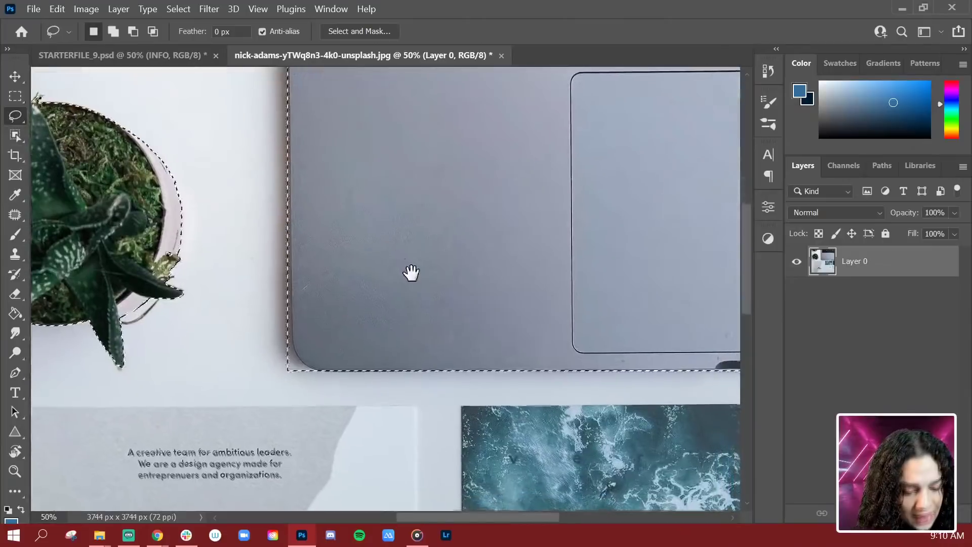
key("shift")
left_click_drag(340, 109, 337, 169)
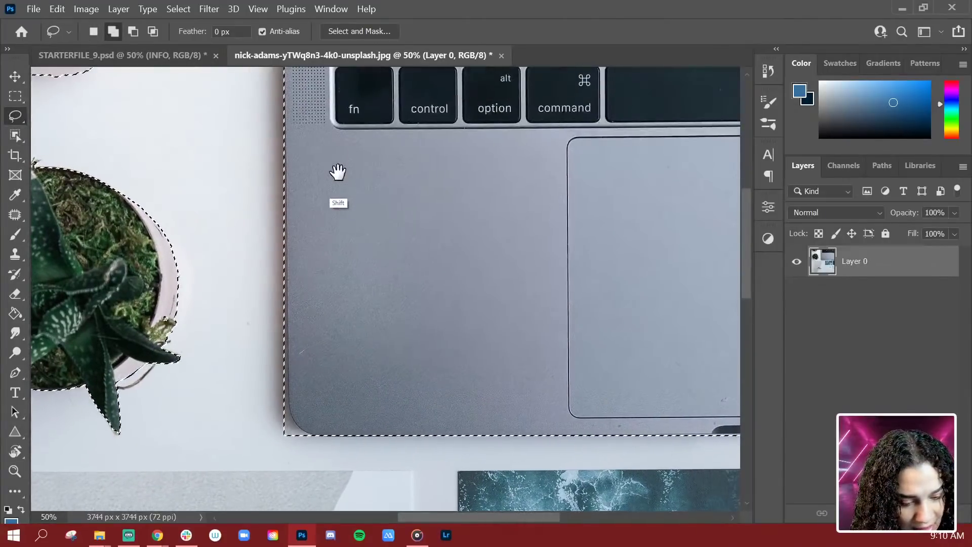
key("alt")
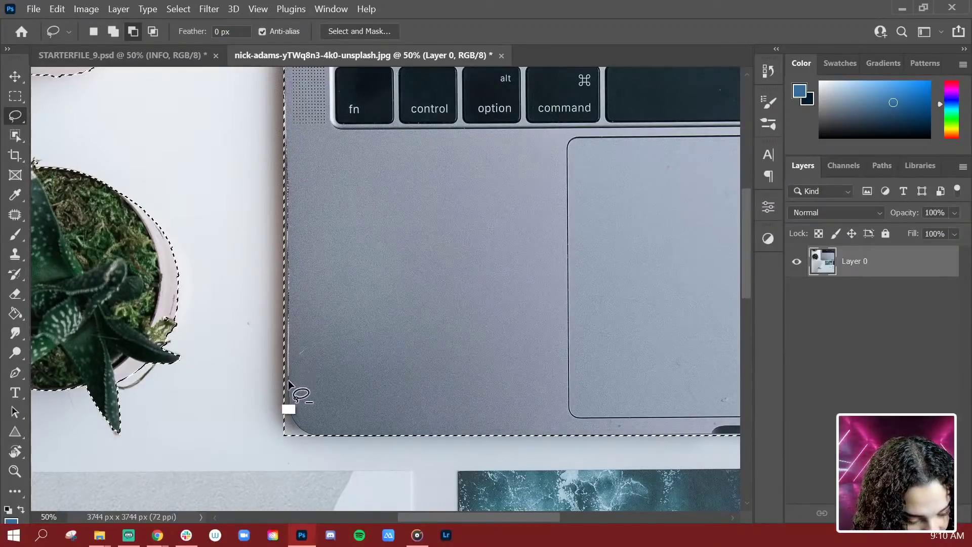
left_click_drag(229, 322, 226, 102)
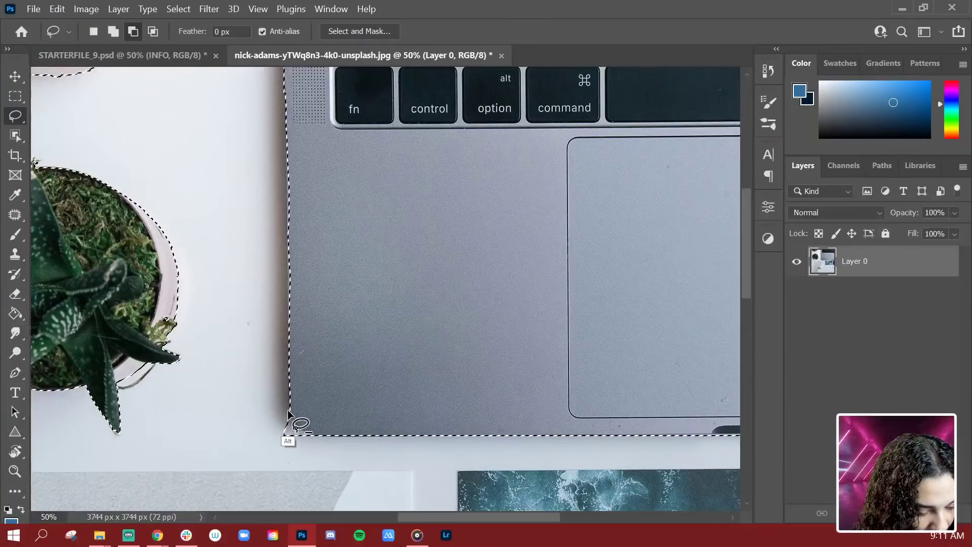
left_click_drag(255, 420, 293, 425)
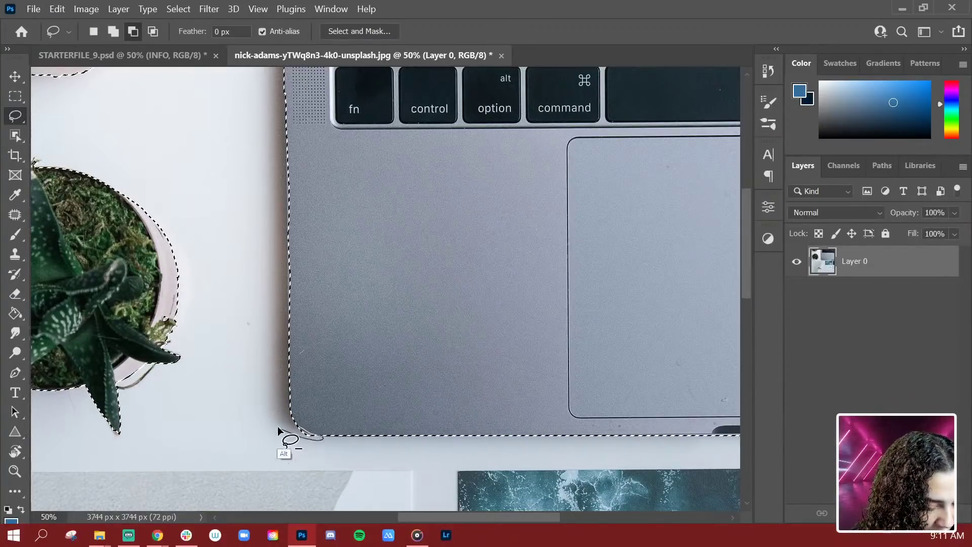
left_click_drag(278, 426, 280, 428)
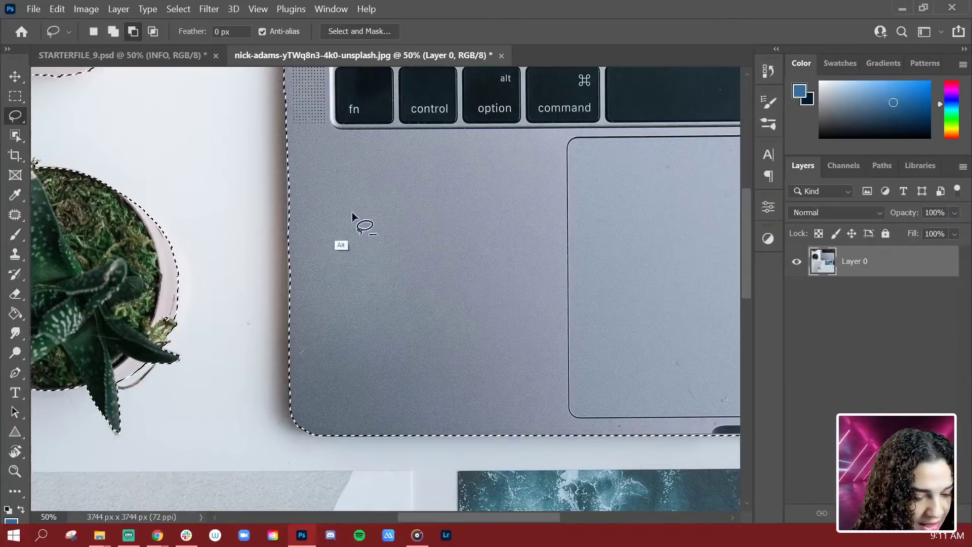
Step: Add the large "Very Good Creative Co." sheet to the selection with the Rectangular Marquee
scroll(395, 354, "up", 3)
scroll(395, 354, "right", 3)
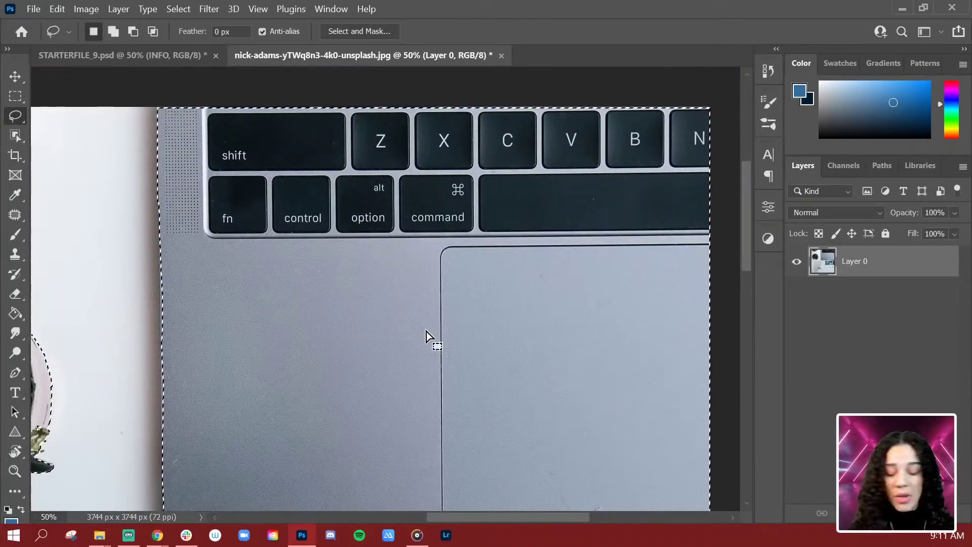
key("ctrl+minus")
key("ctrl+minus")
left_click_drag(426, 336, 426, 169)
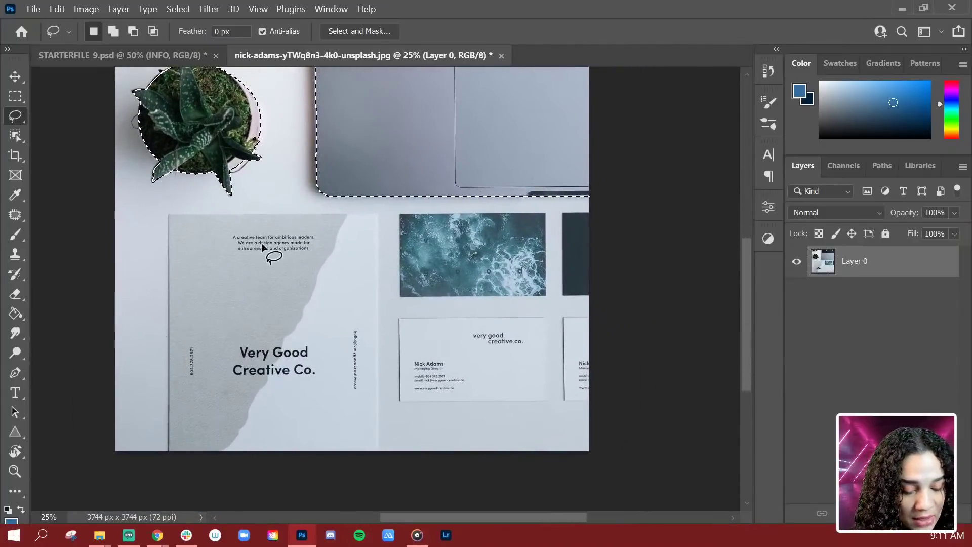
left_click(10, 100)
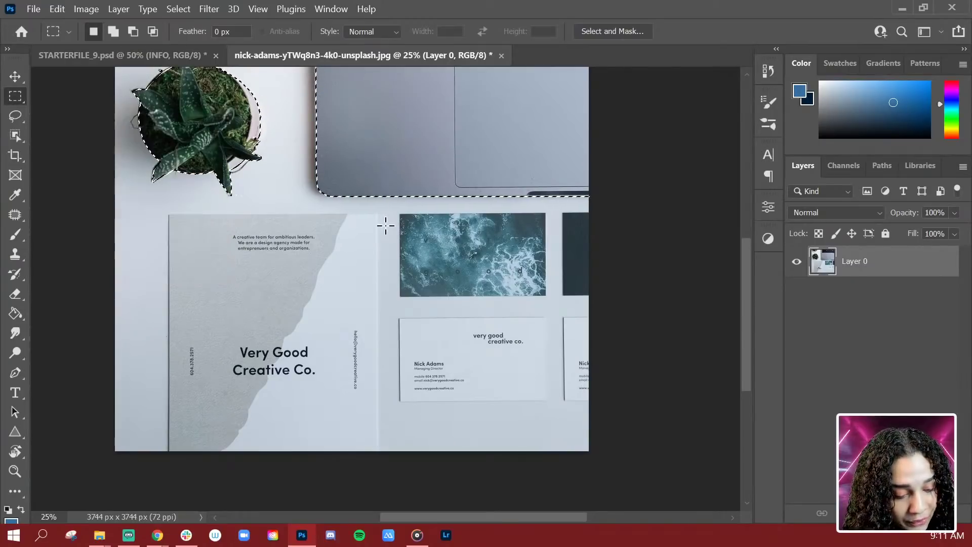
key("ctrl+plus")
key("ctrl+plus")
left_click_drag(163, 245, 351, 252)
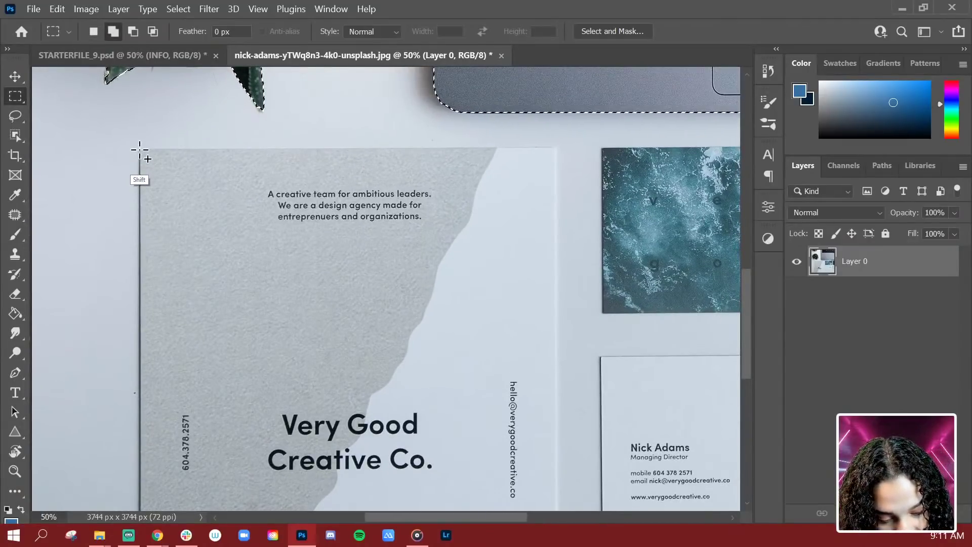
left_click_drag(142, 156, 433, 461)
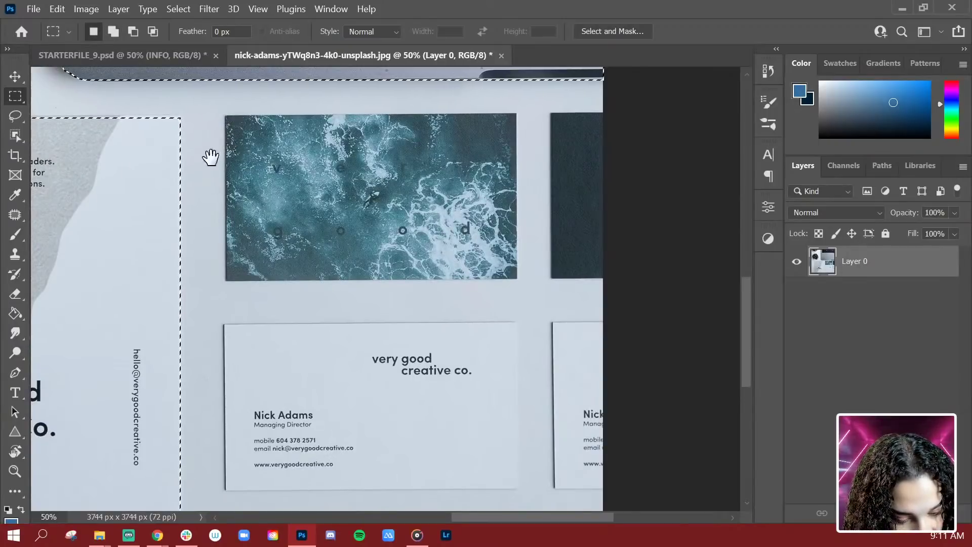
Step: Add the ocean-wave business card, about 1156 by 645 px, to the selection and extend it to the card's edges with the Rectangular Marquee
left_click_drag(210, 157, 281, 297)
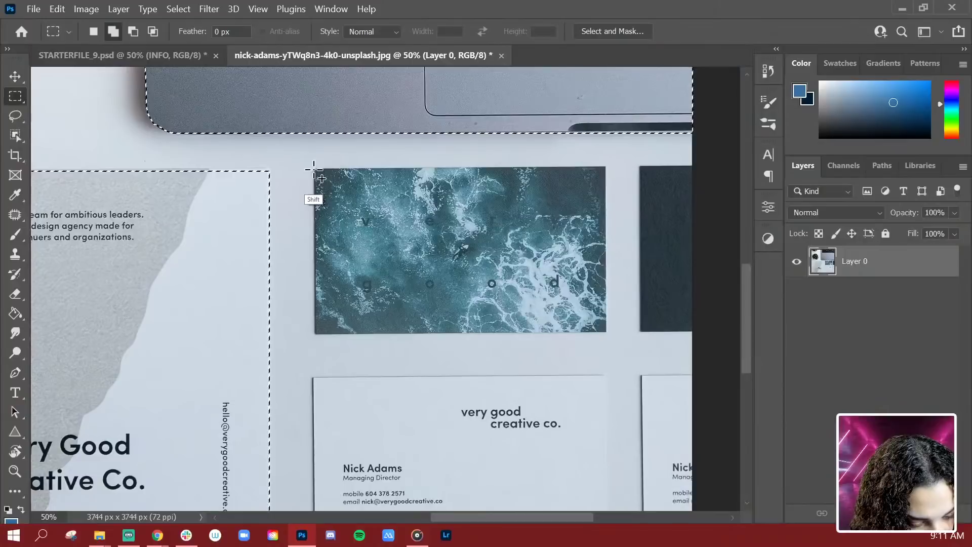
left_click_drag(315, 171, 615, 341)
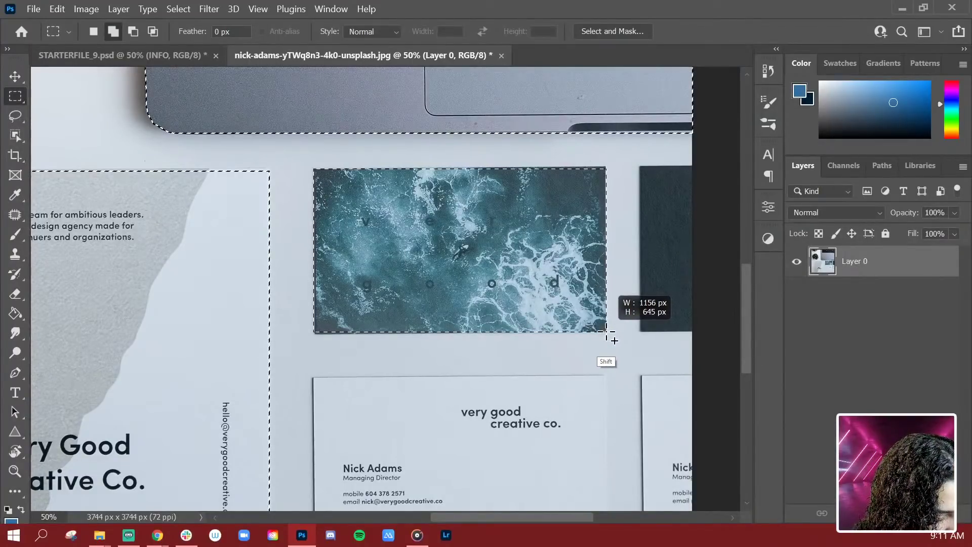
left_click_drag(614, 341, 615, 341)
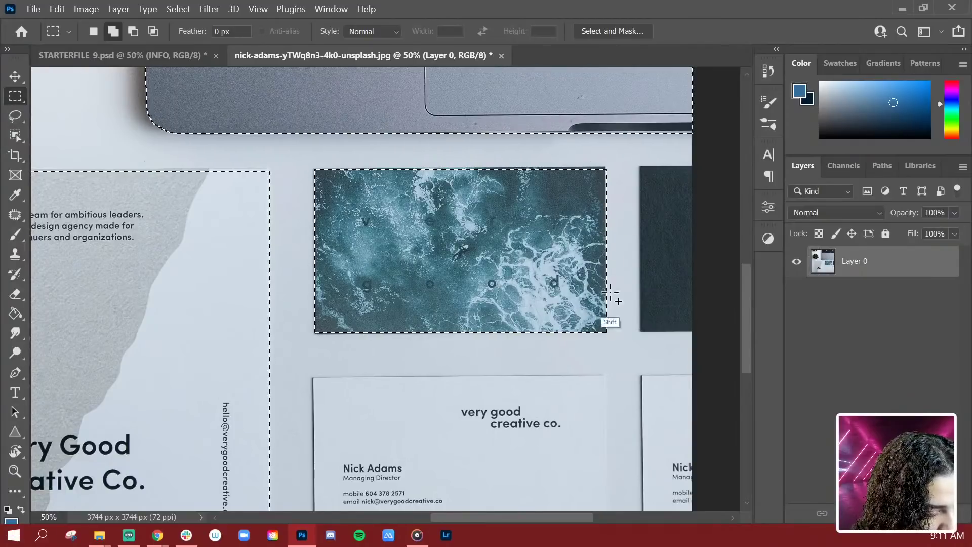
left_click_drag(606, 333, 321, 173)
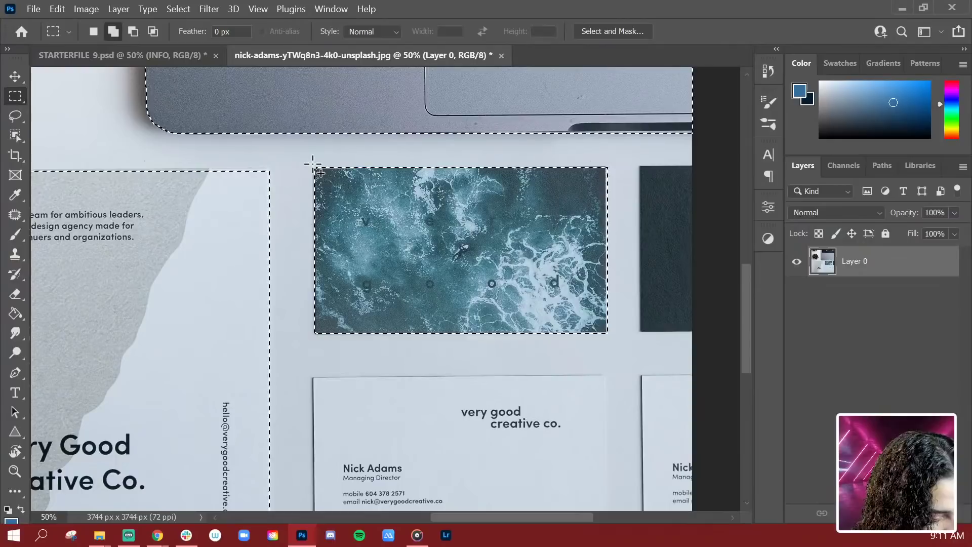
Step: Add the cropped dark business card and the two white business cards to the selection with the Rectangular Marquee
left_click_drag(639, 167, 710, 330)
left_click_drag(490, 408, 447, 183)
left_click_drag(320, 125, 613, 288)
left_click_drag(646, 126, 708, 290)
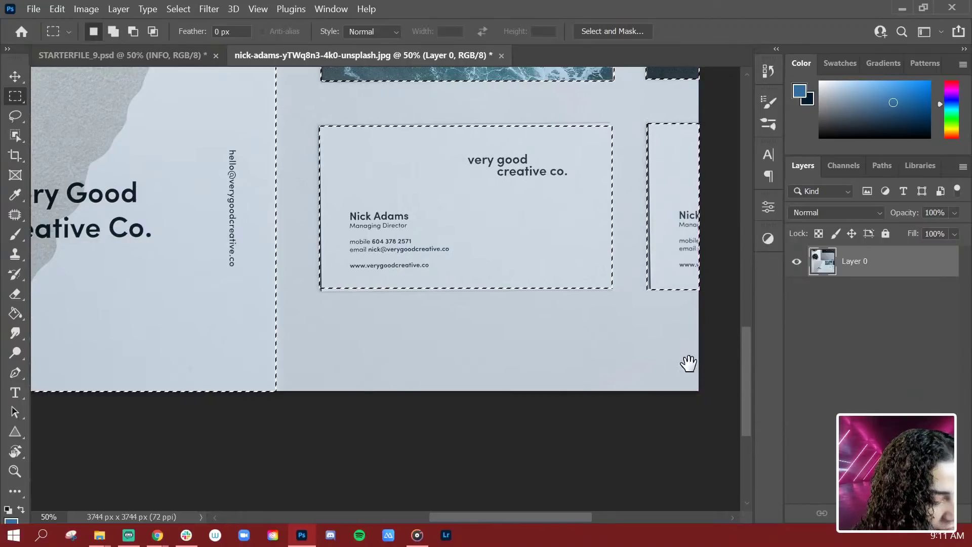
Step: Extend the selection up to the full white business card's slightly slanted top edge with the Polygonal Lasso
left_click_drag(589, 190, 596, 351)
left_click_drag(621, 206, 628, 301)
key("ctrl+minus")
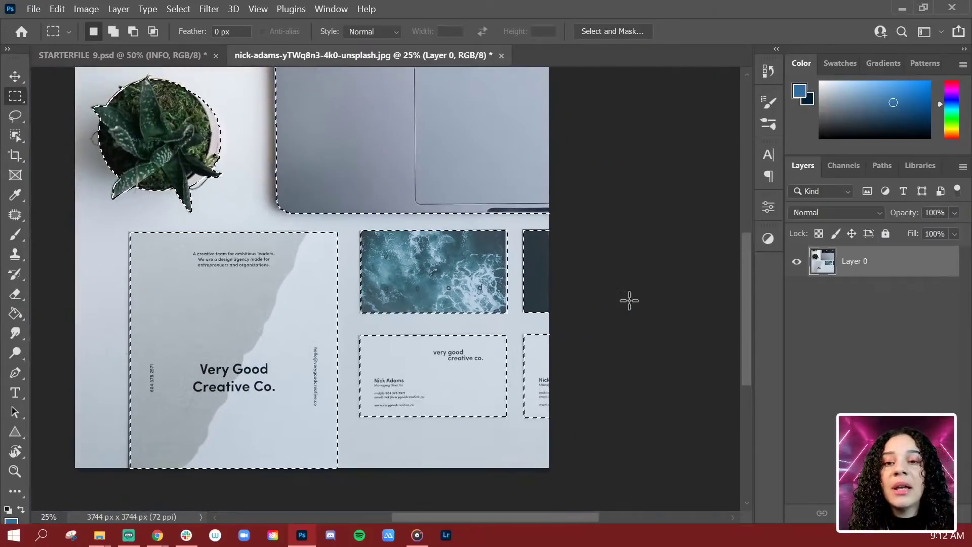
key("ctrl+plus")
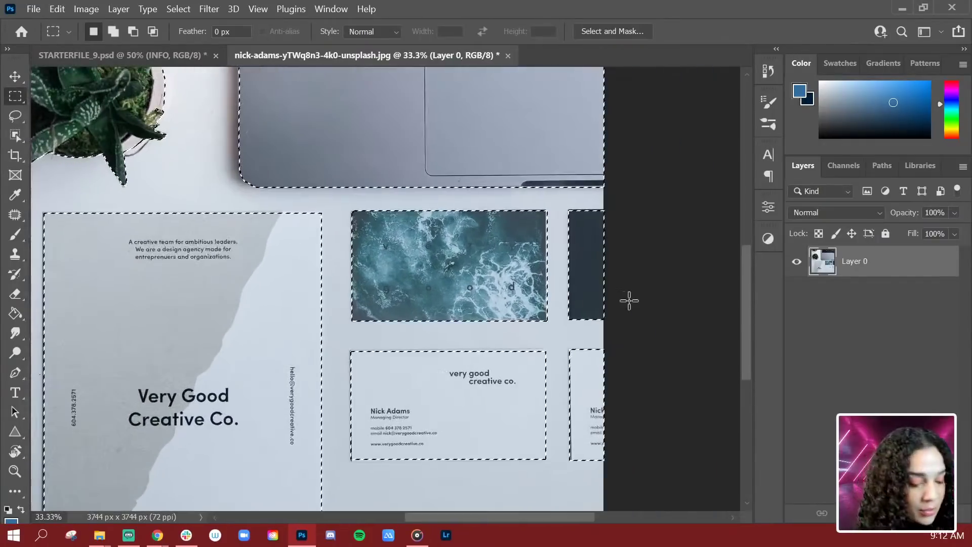
key("ctrl+plus")
key("ctrl+plus")
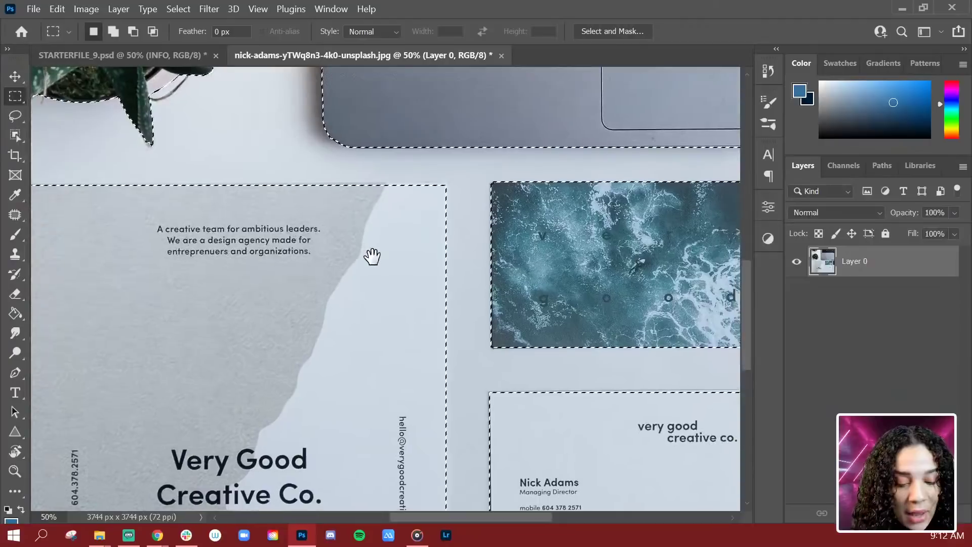
left_click(19, 119)
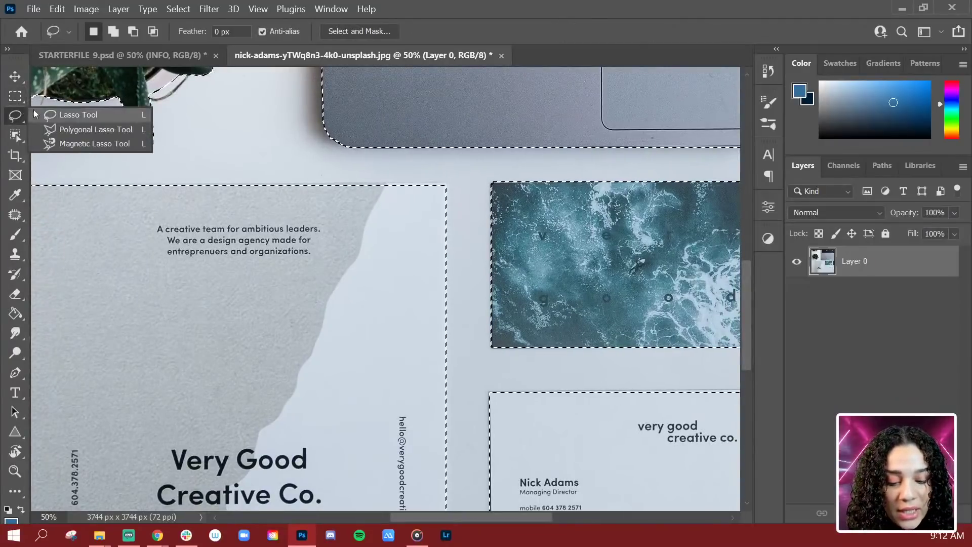
left_click(103, 131)
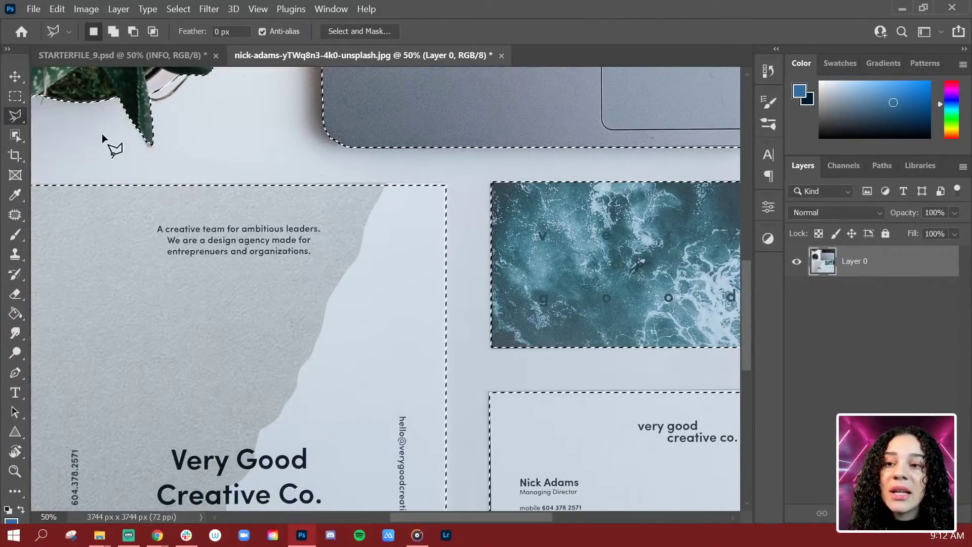
left_click_drag(603, 397, 232, 275)
key("shift")
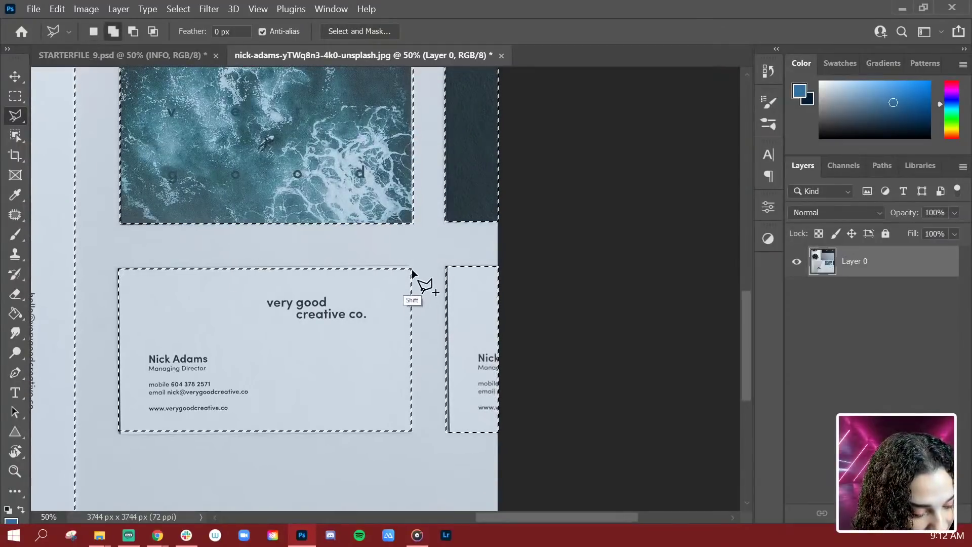
left_click(410, 268)
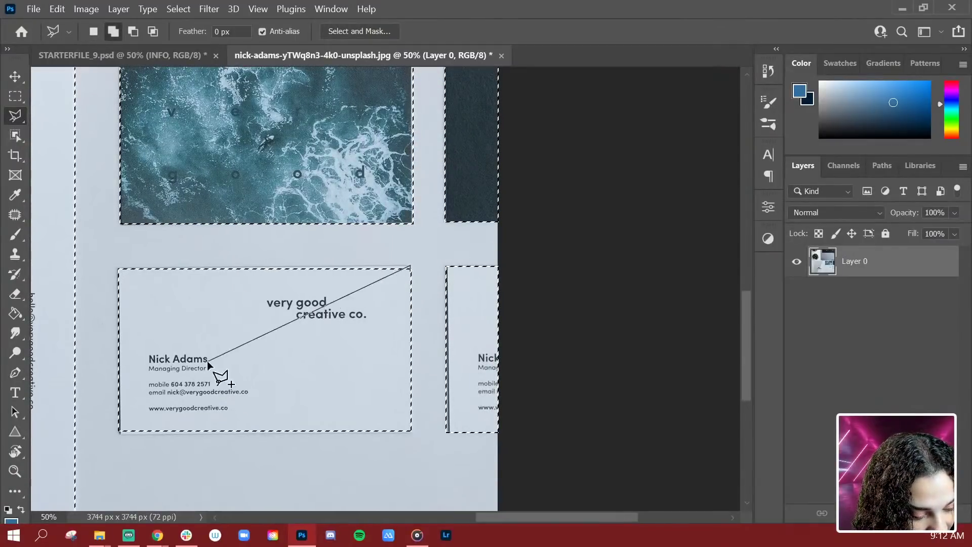
left_click(122, 270)
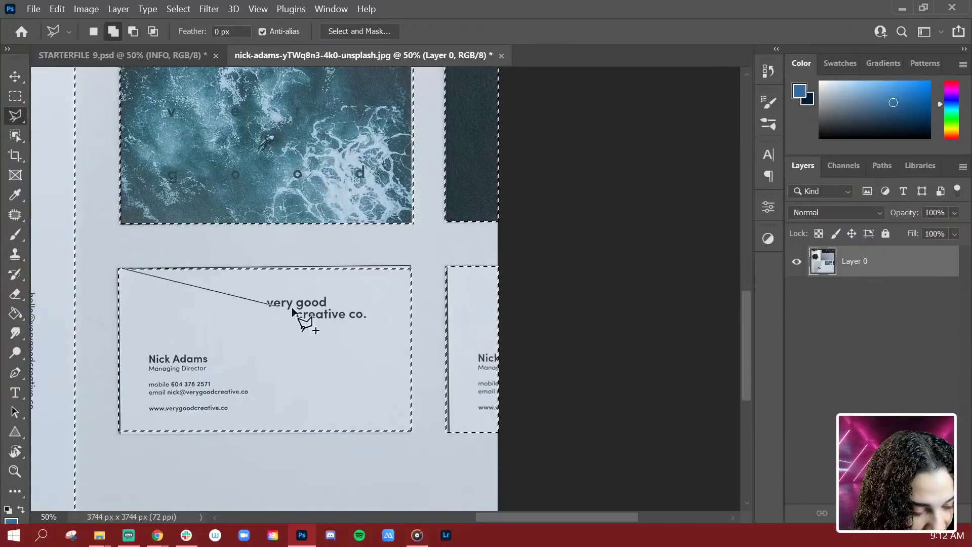
left_click(410, 276)
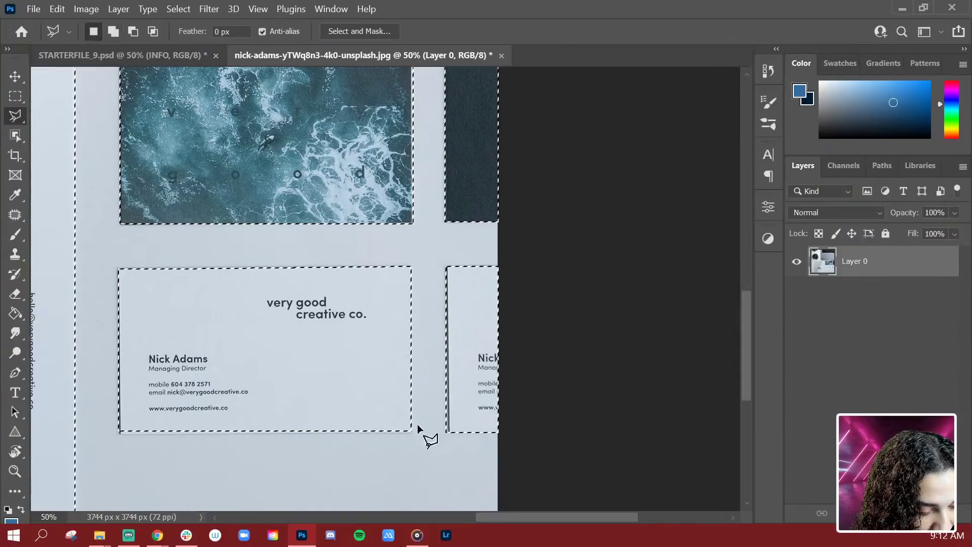
Step: Subtract the thin strip beyond the cropped white business card's left edge from the selection with the Polygonal Lasso
key("alt")
left_click(445, 276)
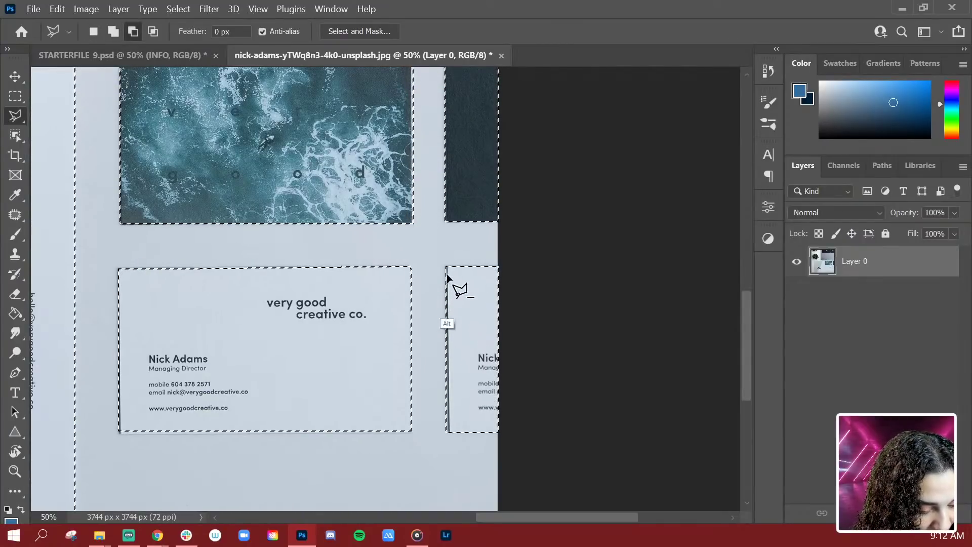
left_click(450, 432)
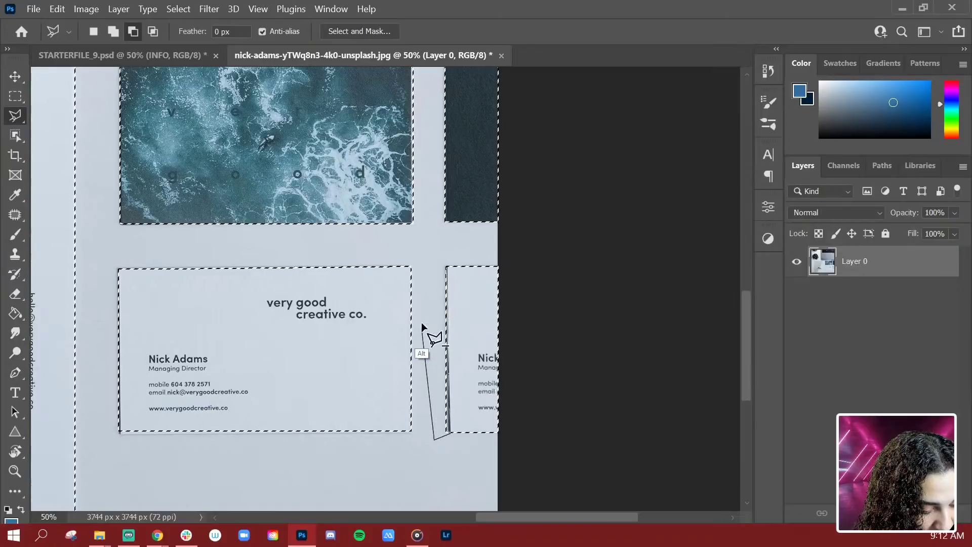
left_click(446, 269)
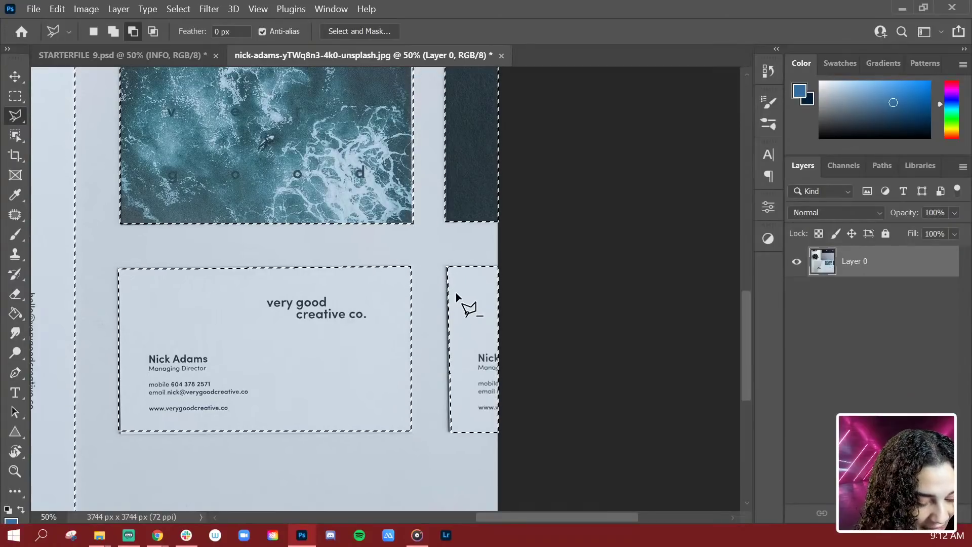
Step: Add the missing strip along the full white business card's bottom edge to the selection with the Polygonal Lasso
key("shift")
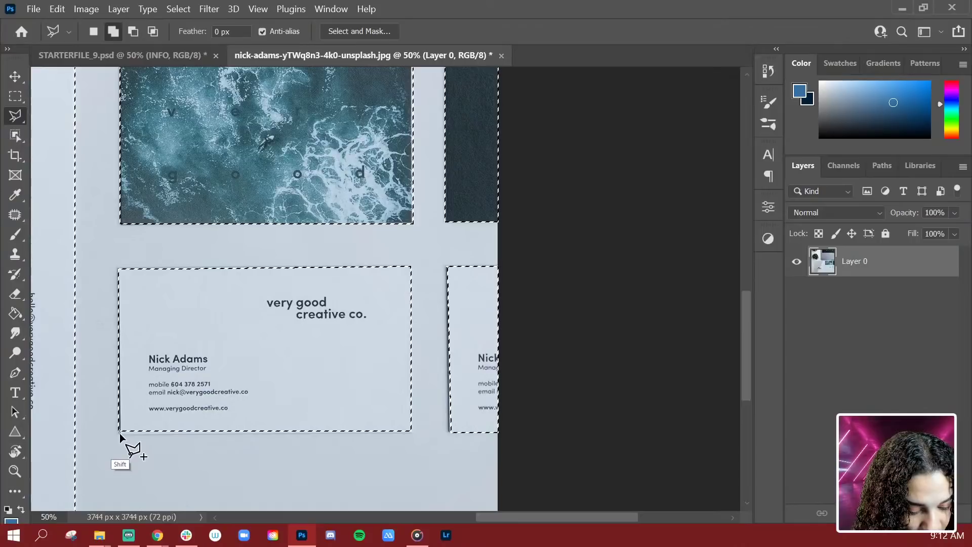
left_click(120, 433)
left_click(410, 432)
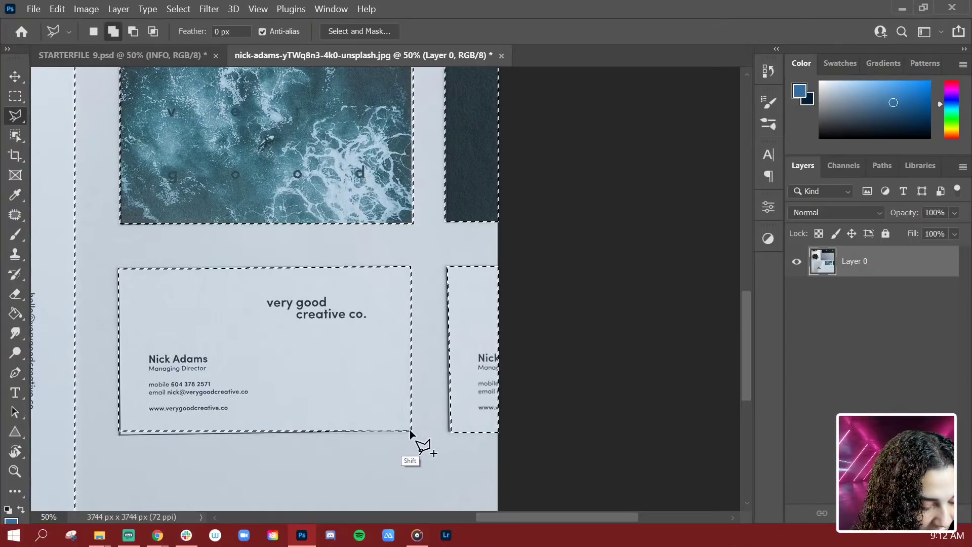
left_click(219, 390)
left_click(122, 427)
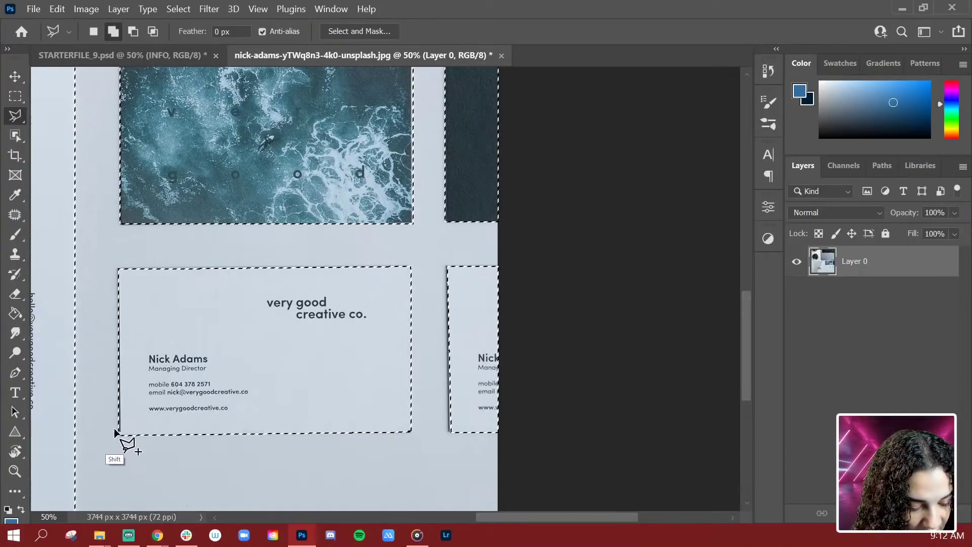
Step: Subtract the excess along the ocean-wave card's right edge from the selection with the Polygonal Lasso
left_click_drag(456, 348, 459, 374)
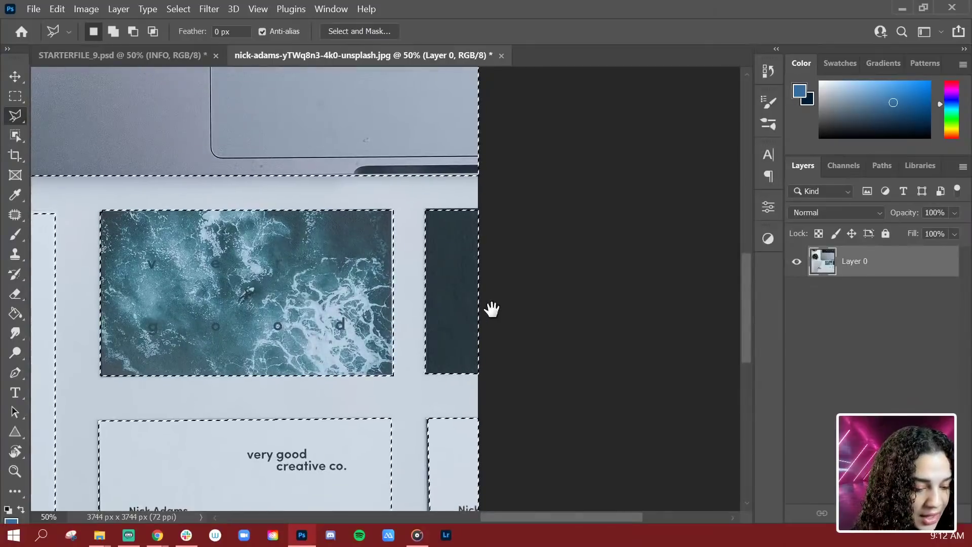
left_click(394, 210, "alt")
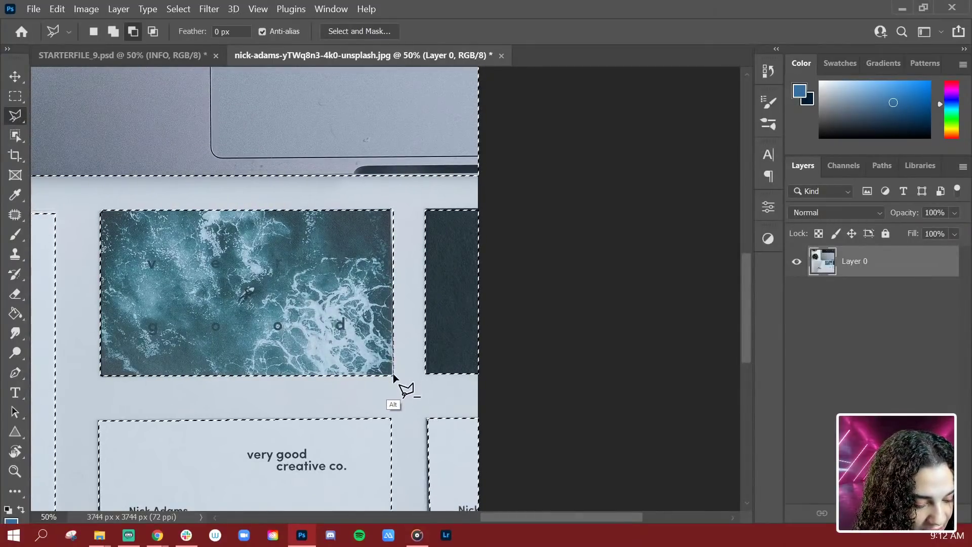
left_click(394, 376, "alt")
left_click(413, 293, "alt")
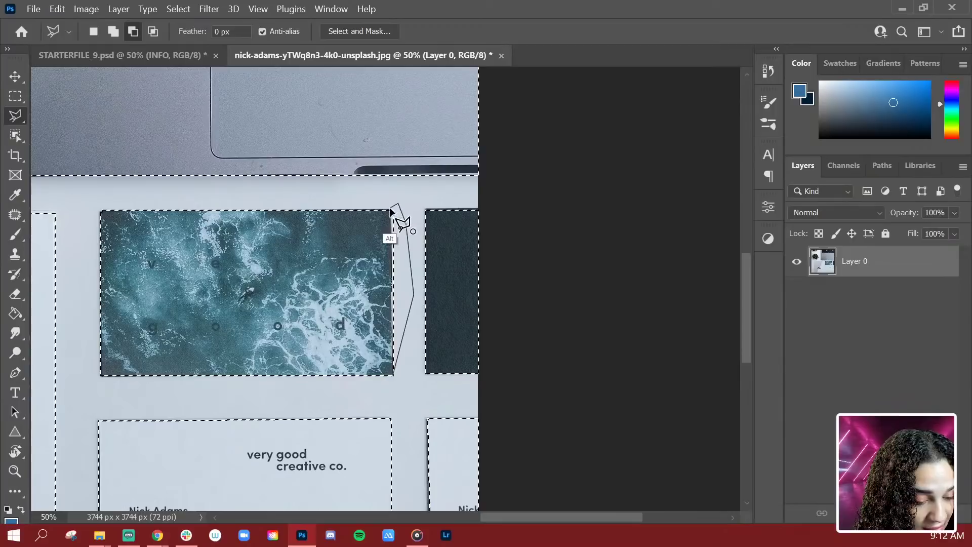
left_click(394, 211, "alt")
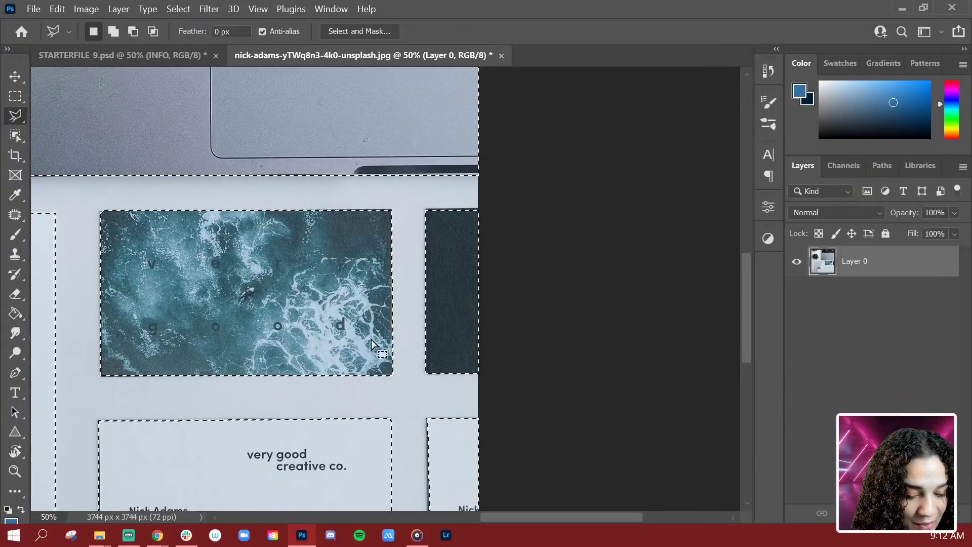
Step: Extend the selection to the large sheet's slanted top edge and subtract the excess at its top-right corner with the Polygonal Lasso
mouse_move(190, 368)
left_mouse_down()
mouse_move(557, 366)
mouse_move(661, 401)
left_mouse_up()
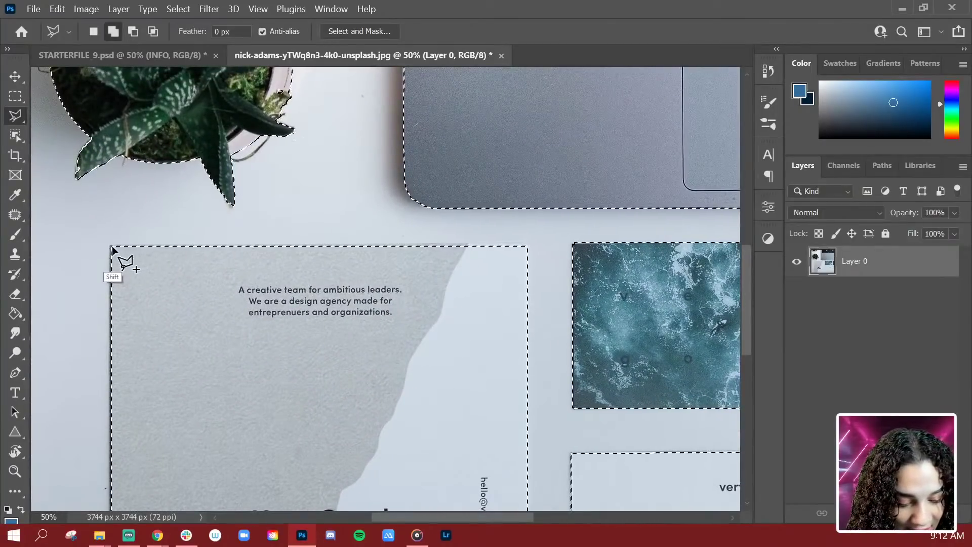
left_click(112, 247, "shift")
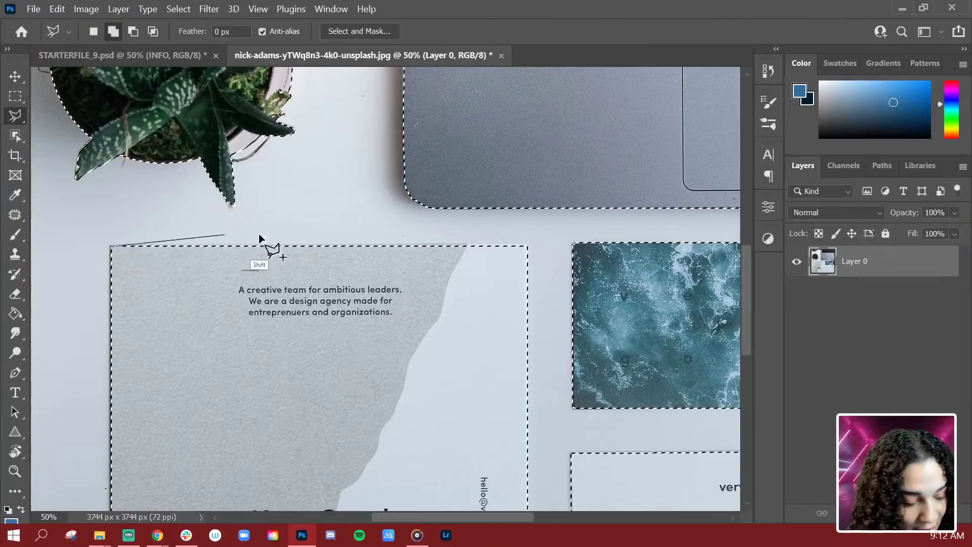
left_click(530, 243, "shift")
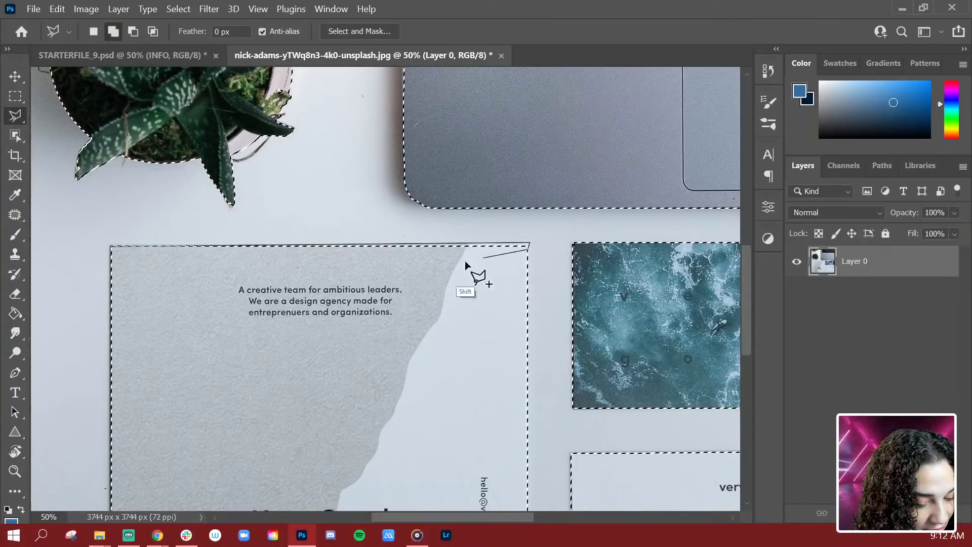
left_click(112, 247)
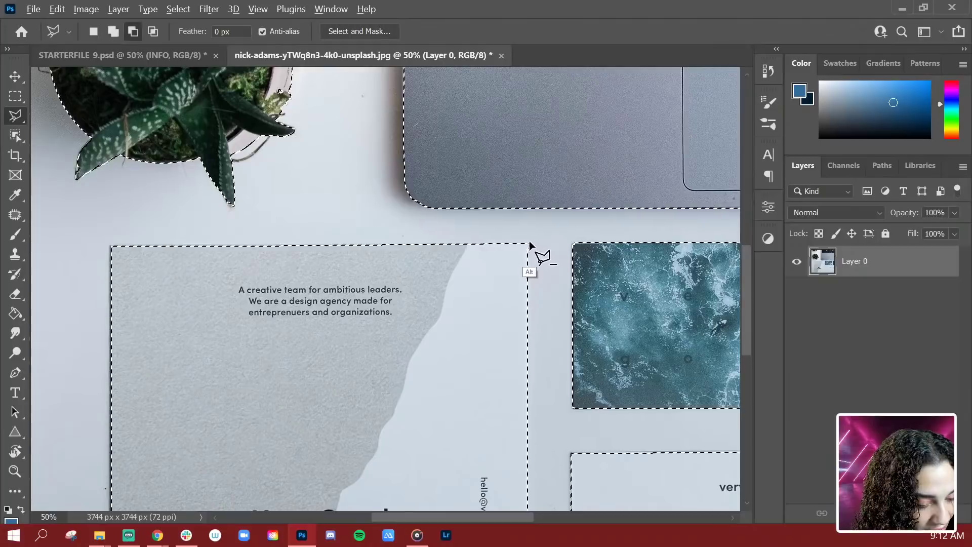
left_click(528, 252, "alt")
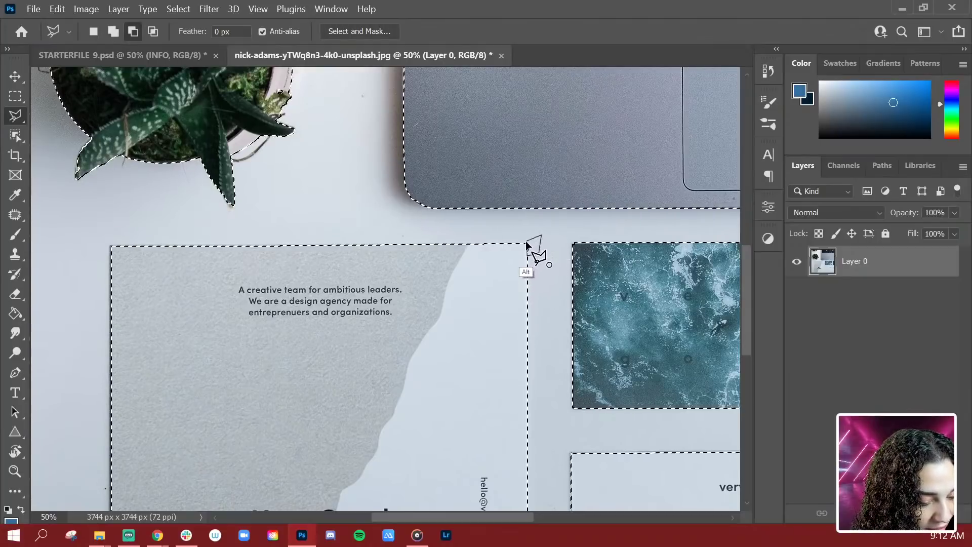
Step: Invert the selection so that it covers the background surface around the plants, laptop, sheet and cards
key("ctrl+d")
key("ctrl+minus")
key("ctrl+minus")
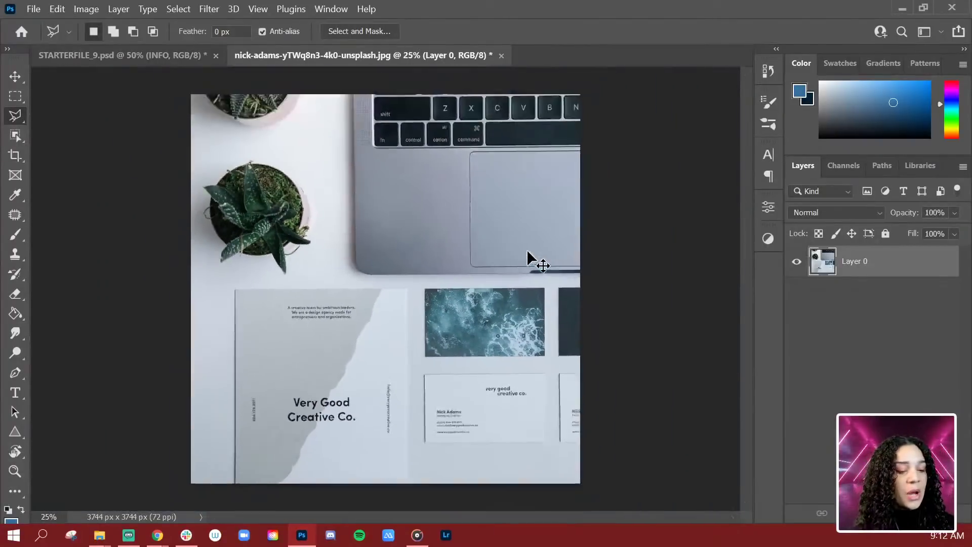
key("ctrl+minus")
key("ctrl+z")
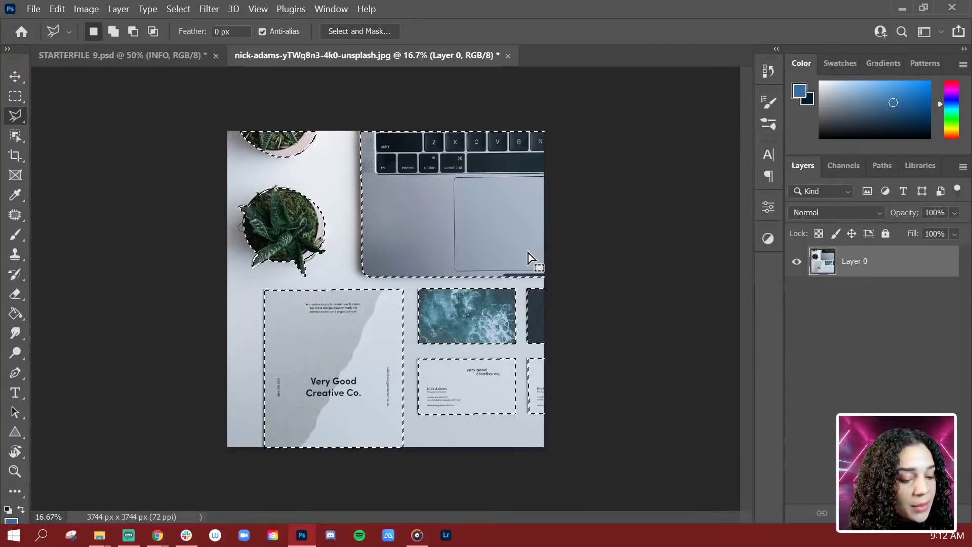
right_click(528, 253)
left_click(455, 228)
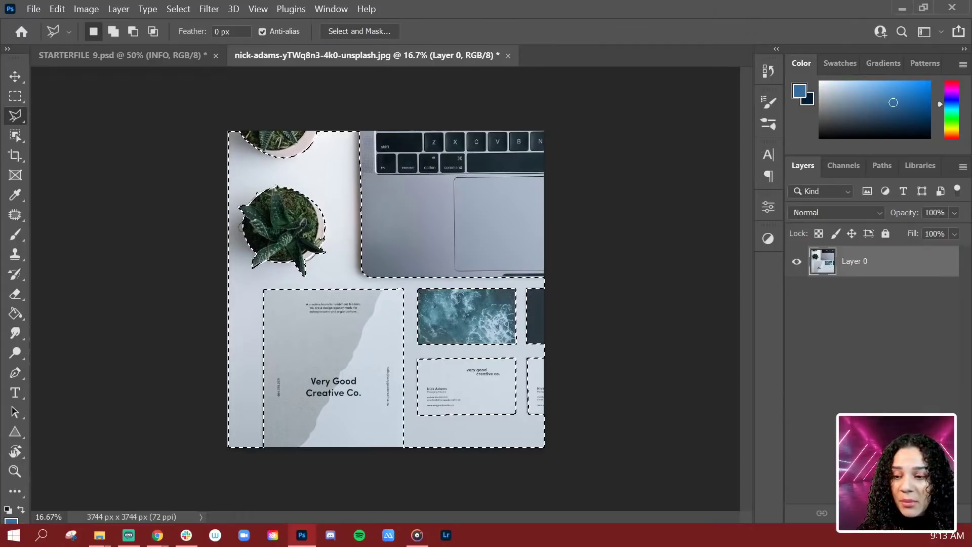
key("ctrl+d")
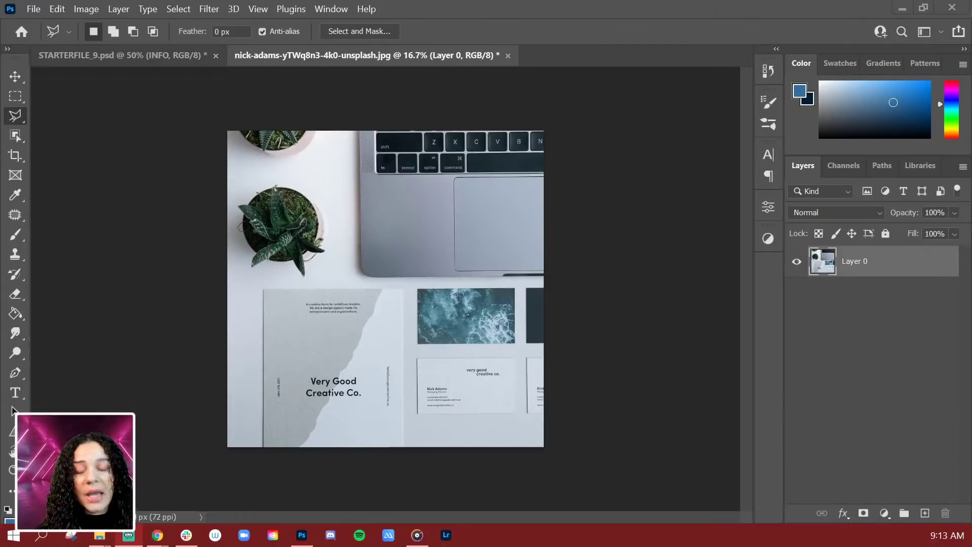
Step: Add a Photo Filter adjustment with Warming Filter (85) to the selected background and raise its density to 93%
left_click(885, 513)
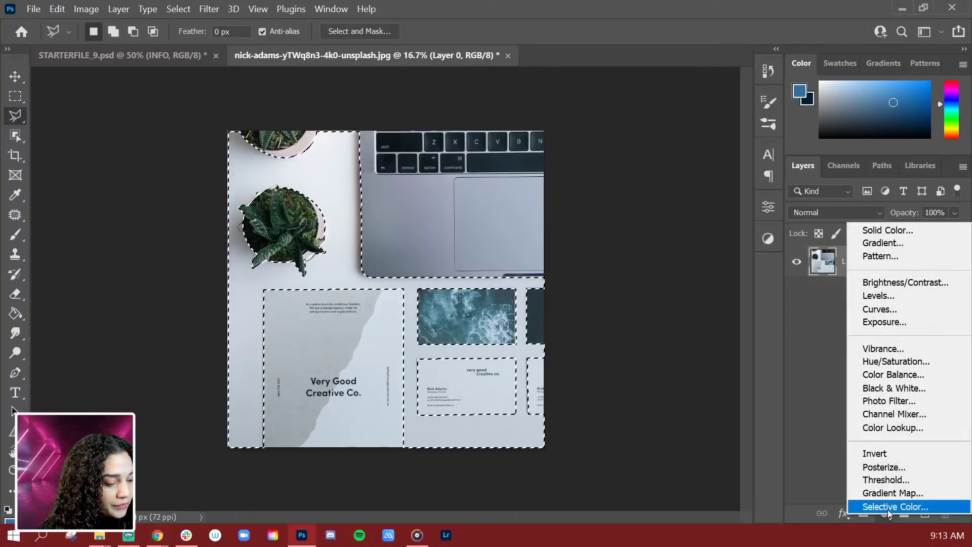
left_click(889, 401)
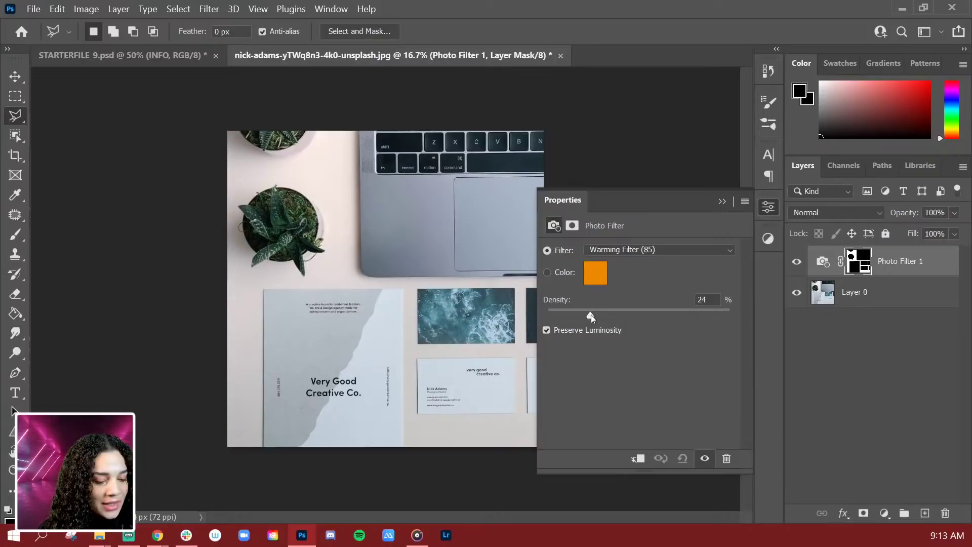
mouse_move(591, 314)
left_mouse_down()
mouse_move(651, 312)
mouse_move(574, 314)
left_mouse_up()
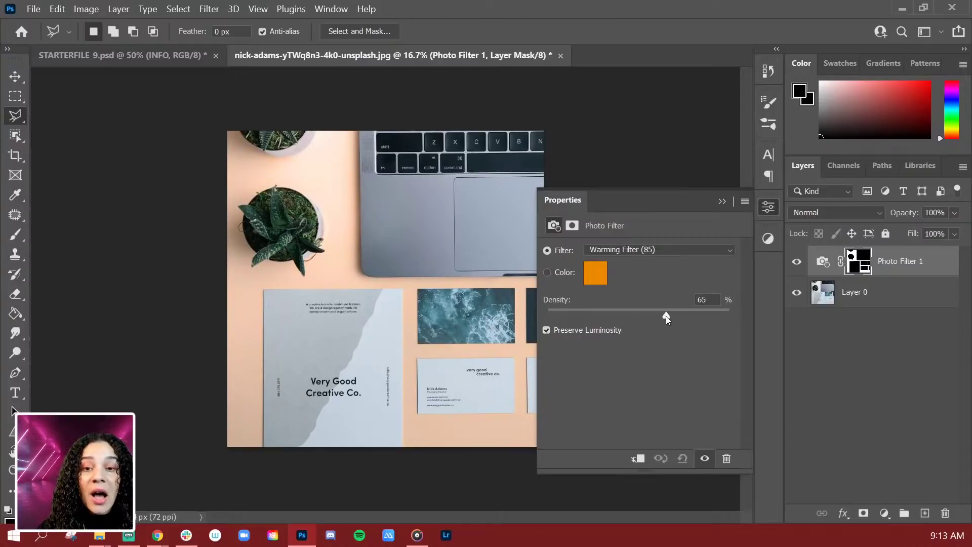
mouse_move(681, 316)
left_mouse_down()
mouse_move(701, 314)
mouse_move(664, 314)
mouse_move(683, 314)
left_mouse_up()
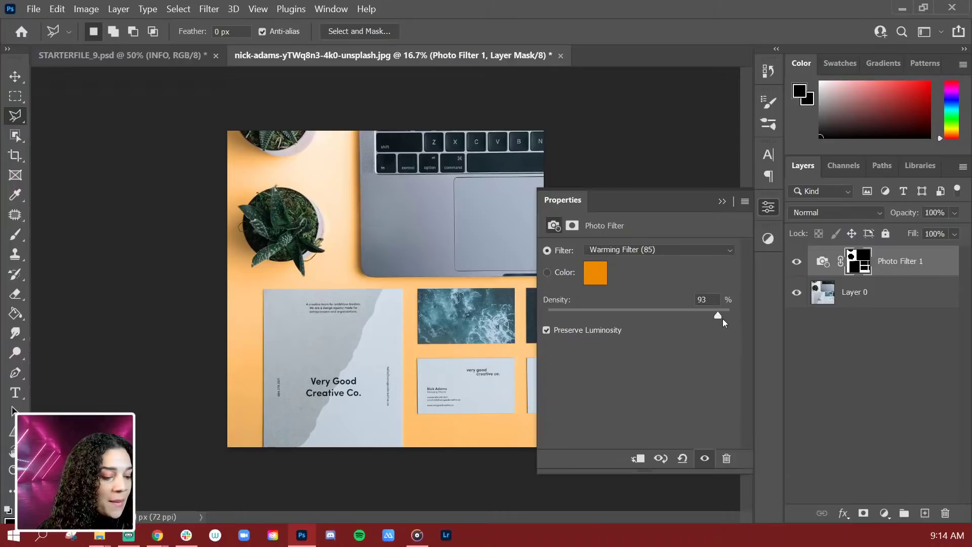
Step: Switch the photo filter from the preset to a custom purple colour, a736c8
left_click(548, 273)
left_click(595, 275)
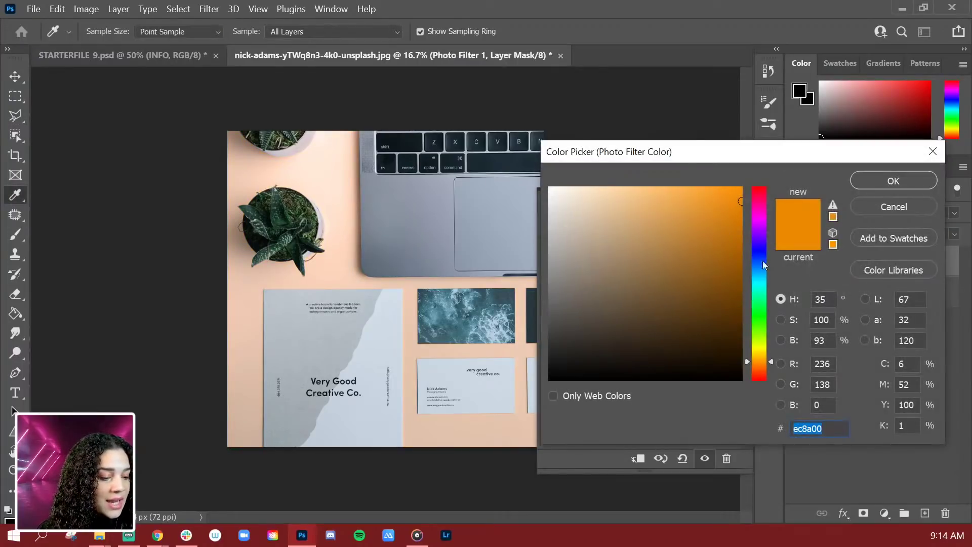
left_click(759, 226)
left_click(688, 232)
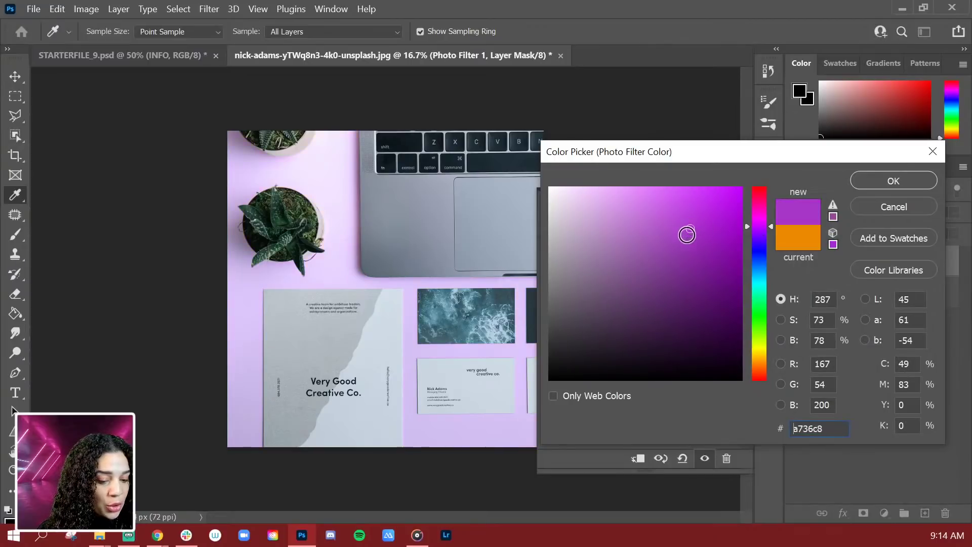
left_click(885, 181)
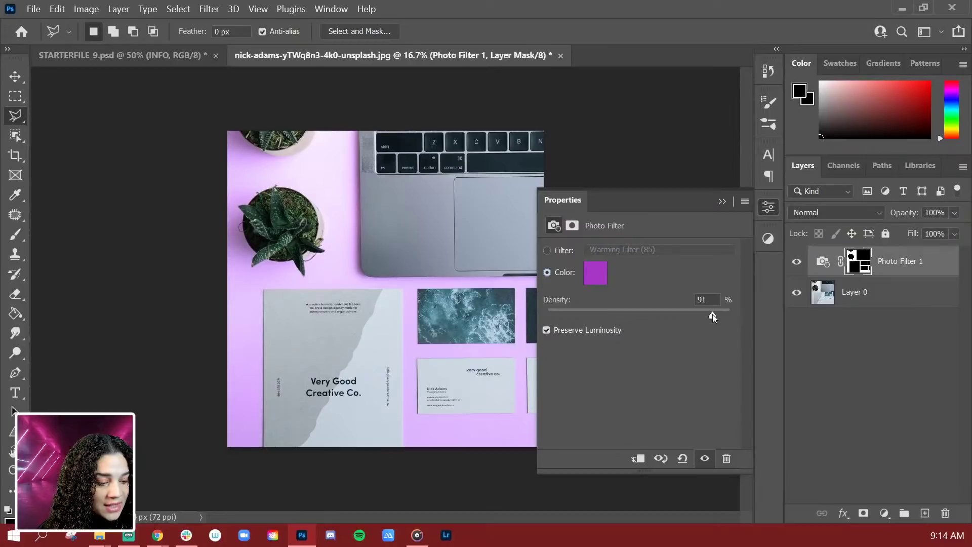
Step: Change the photo filter's custom colour to a brighter, fully saturated purple
left_click(596, 277)
left_click_drag(701, 282, 810, 191)
left_click(898, 181)
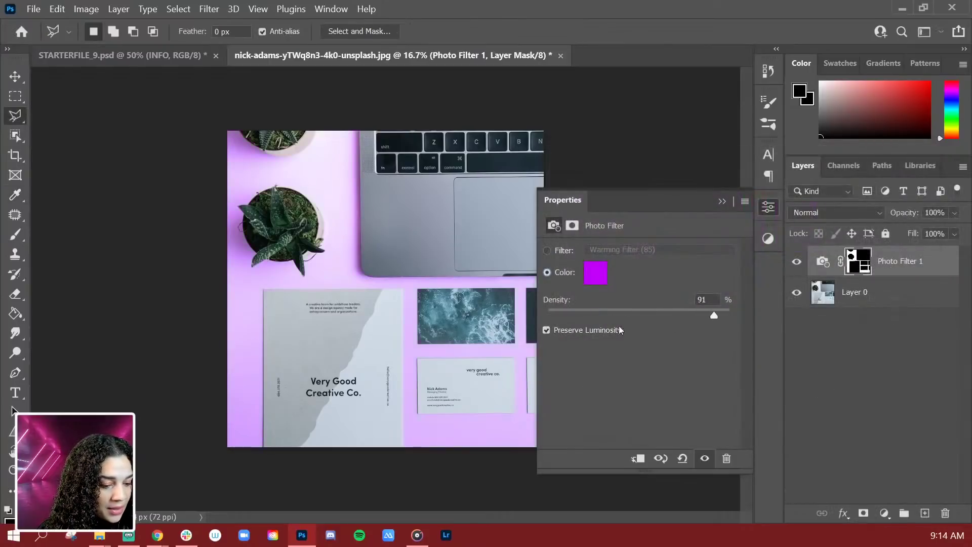
Step: Compare the purple filter with Preserve Luminosity on and off, leaving it off, and lower the density to 53%
left_click(547, 331)
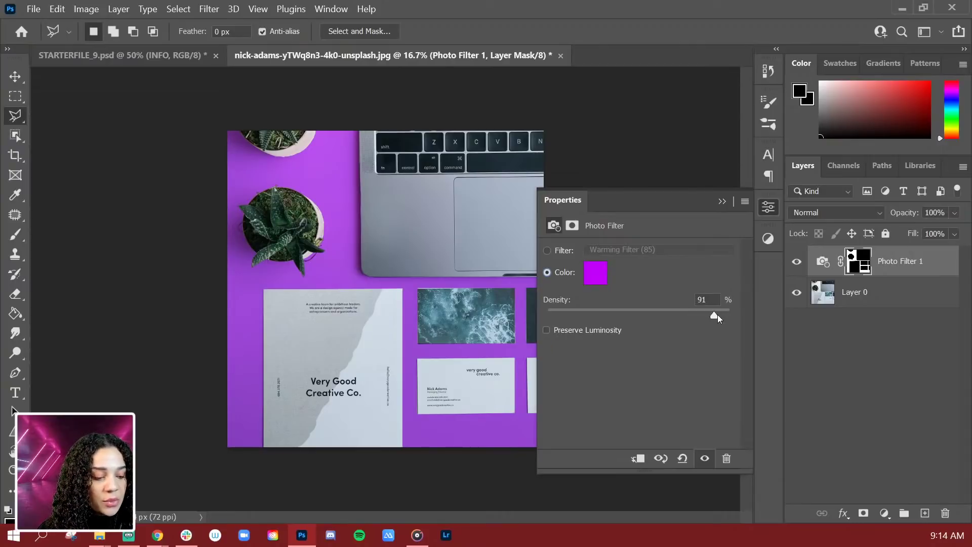
left_click_drag(715, 315, 694, 314)
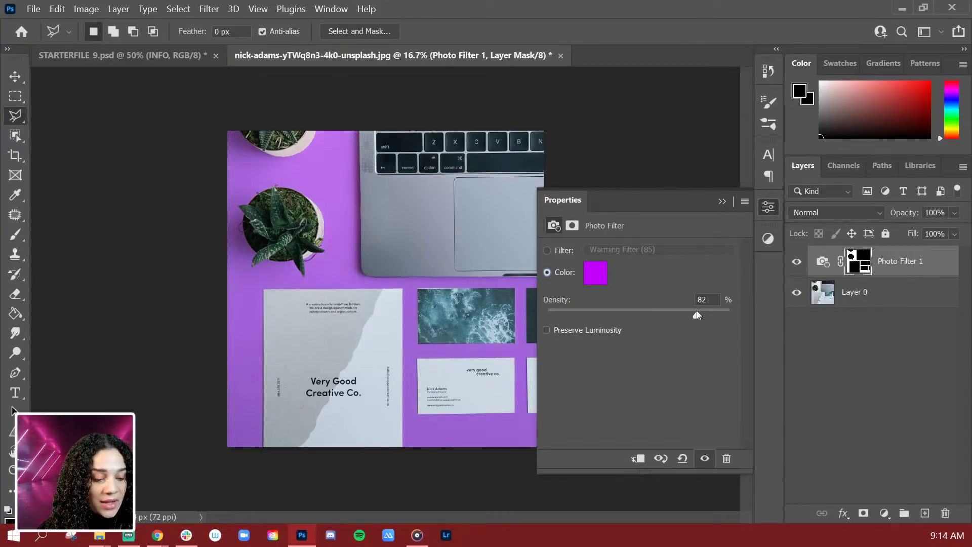
left_click(547, 330)
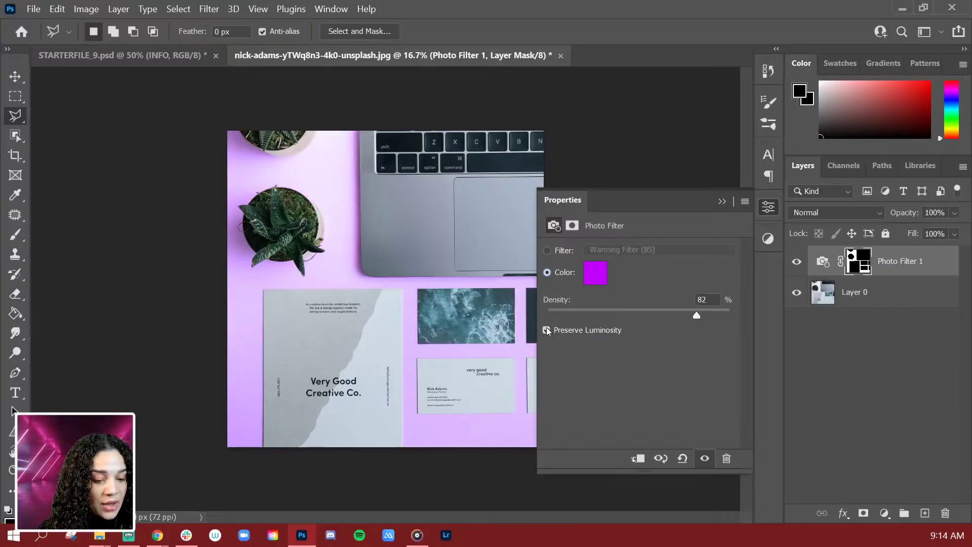
left_click_drag(697, 311, 651, 314)
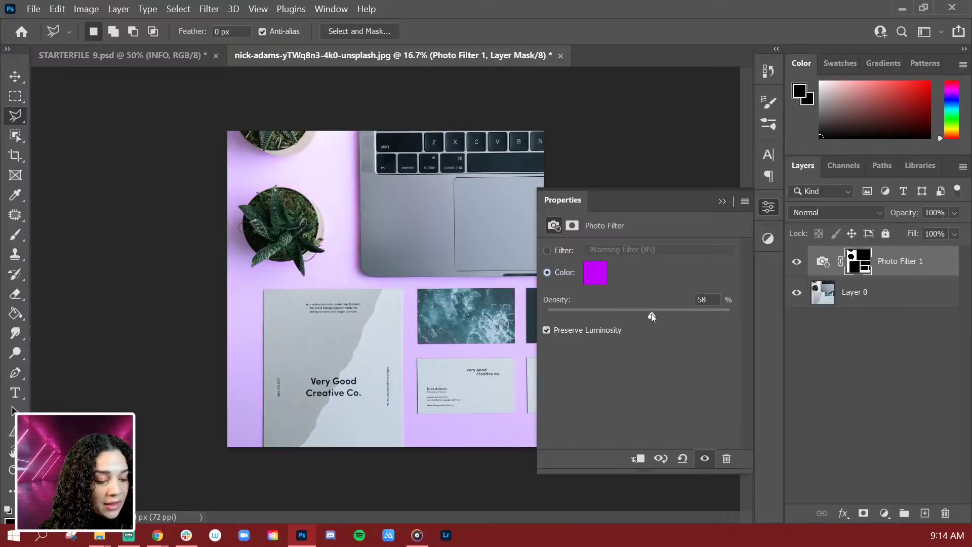
left_click(545, 330)
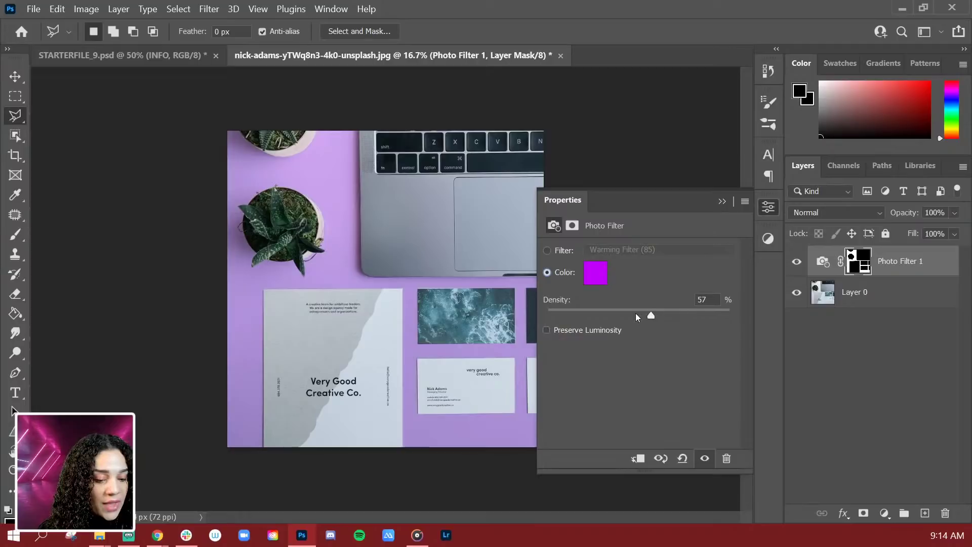
mouse_move(652, 317)
left_mouse_down()
mouse_move(750, 324)
mouse_move(634, 320)
mouse_move(664, 321)
mouse_move(644, 320)
left_mouse_up()
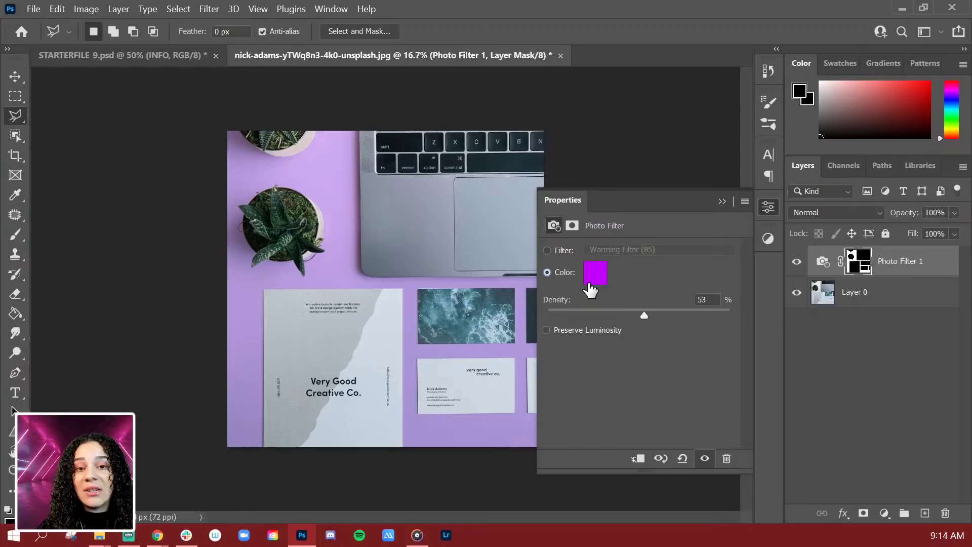
Step: Switch the photo filter back to Warming Filter (85) with Preserve Luminosity on and set the density to 57%
left_click(548, 251)
left_click(546, 330)
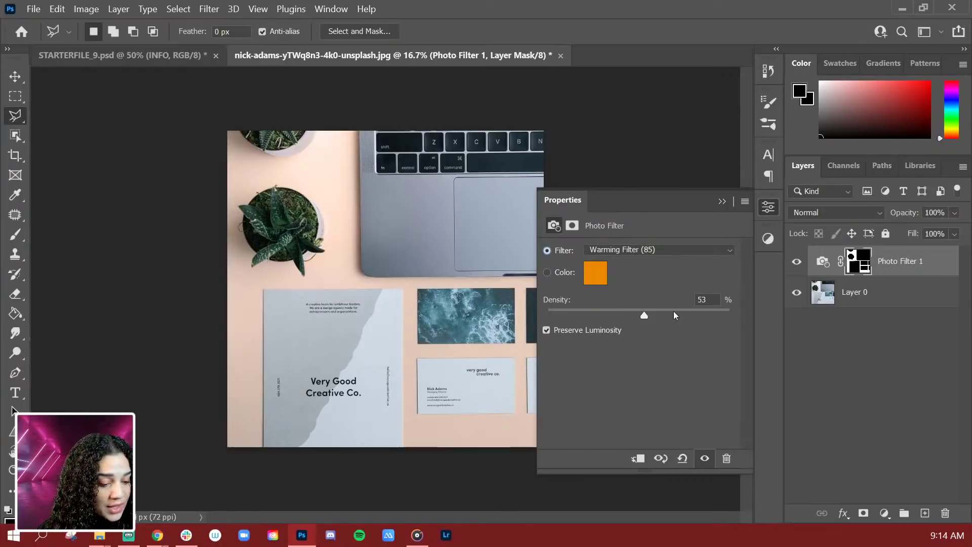
left_click_drag(694, 315, 646, 315)
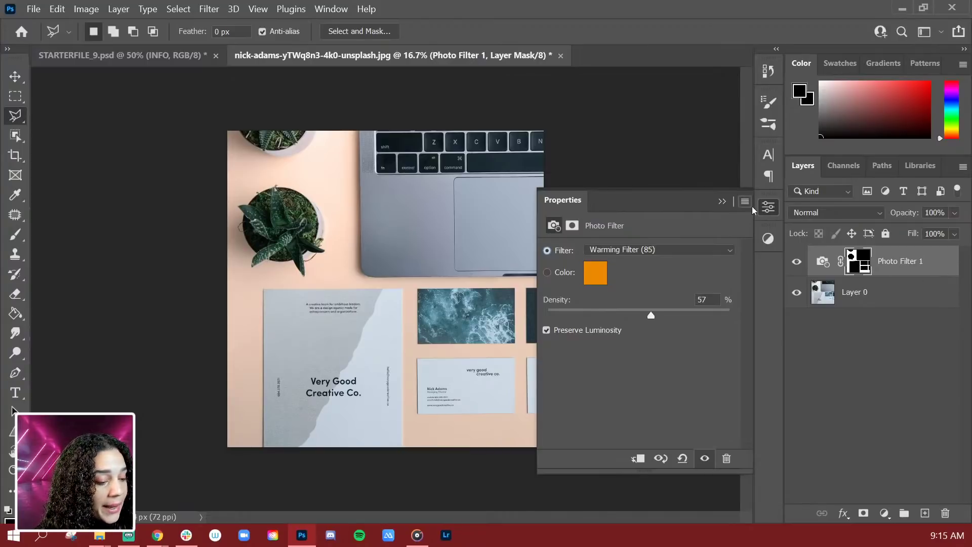
left_click(768, 210)
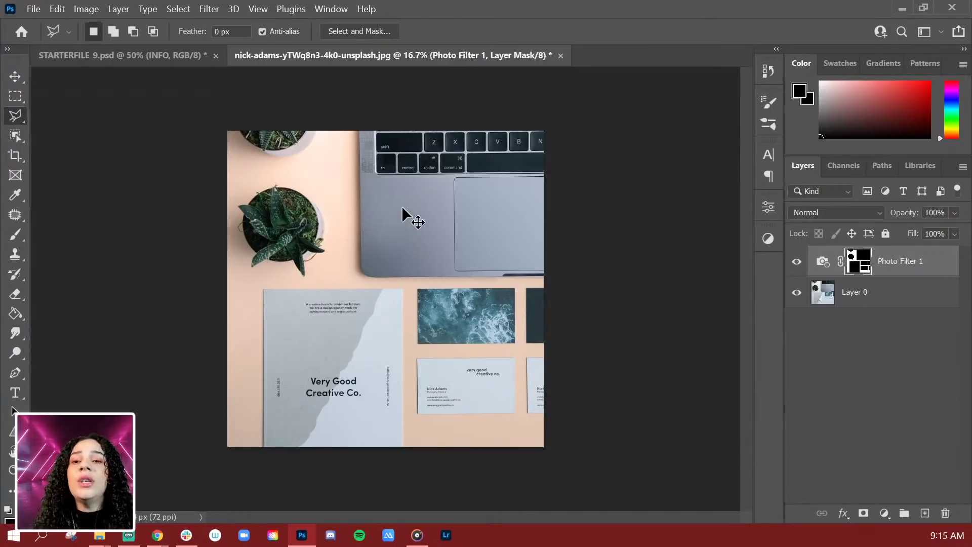
Step: Inspect the recoloured background up close around the plants, laptop and cards, and review the adjustment's layer mask in Select and Mask
key("ctrl+plus")
key("ctrl+plus")
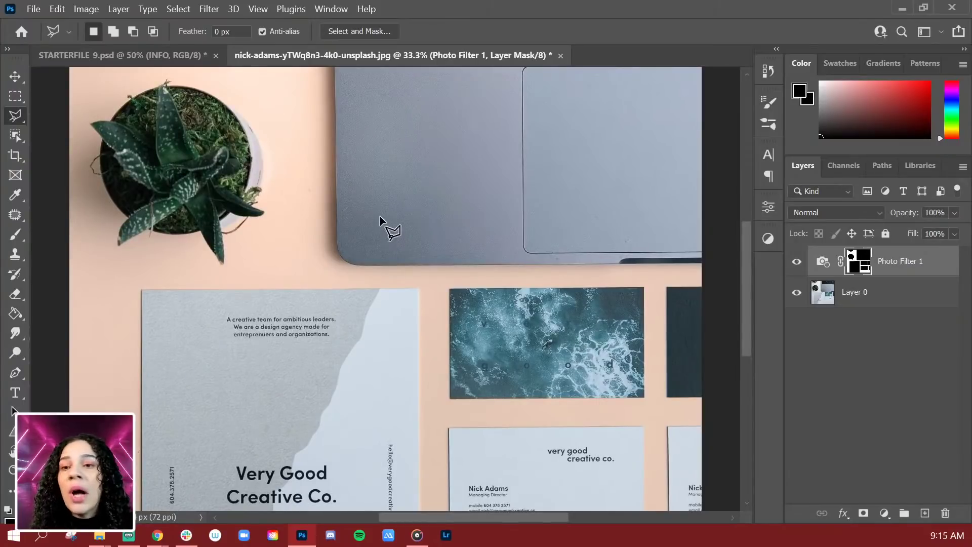
left_click_drag(150, 146, 310, 239)
mouse_move(475, 291)
left_mouse_down()
mouse_move(410, 214)
mouse_move(357, 204)
mouse_move(419, 298)
mouse_move(412, 352)
left_mouse_up()
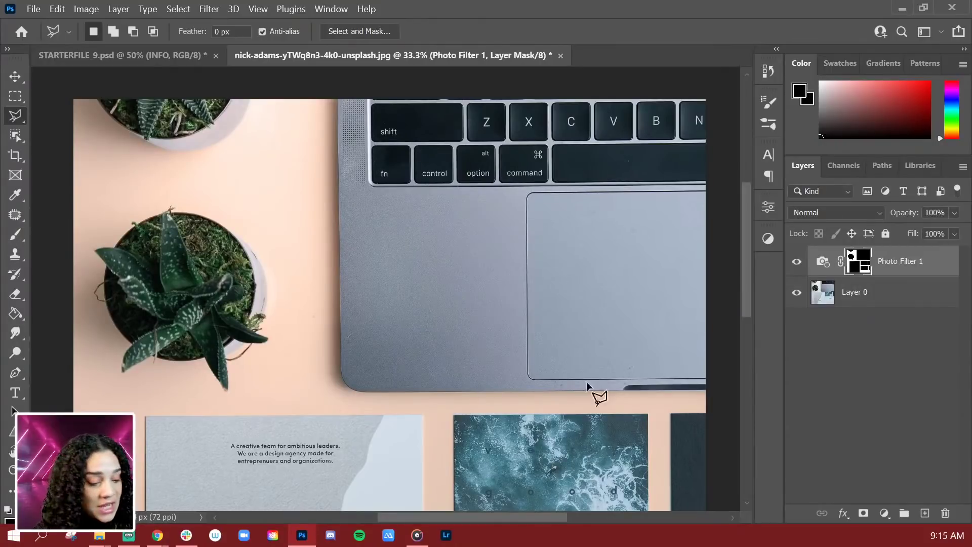
left_click_drag(572, 393, 550, 290)
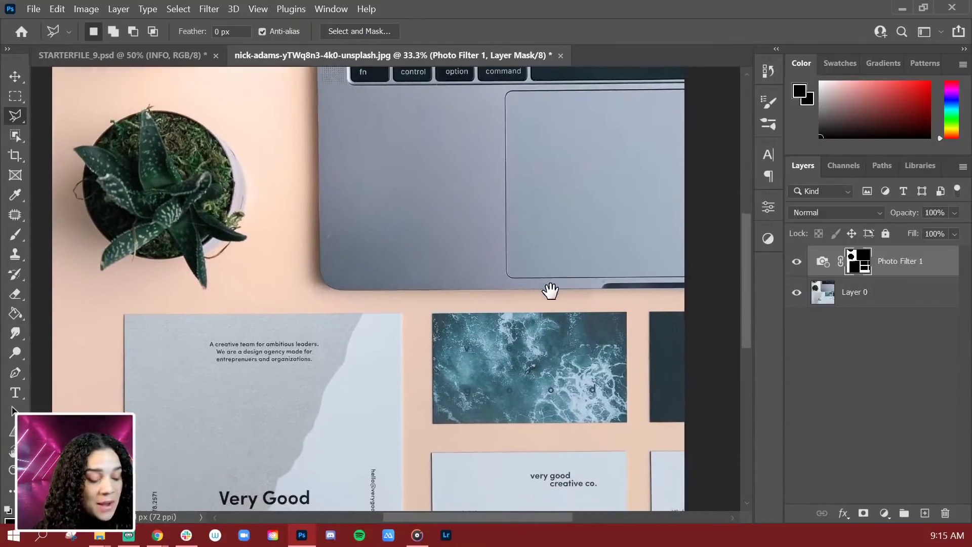
double_click(859, 268)
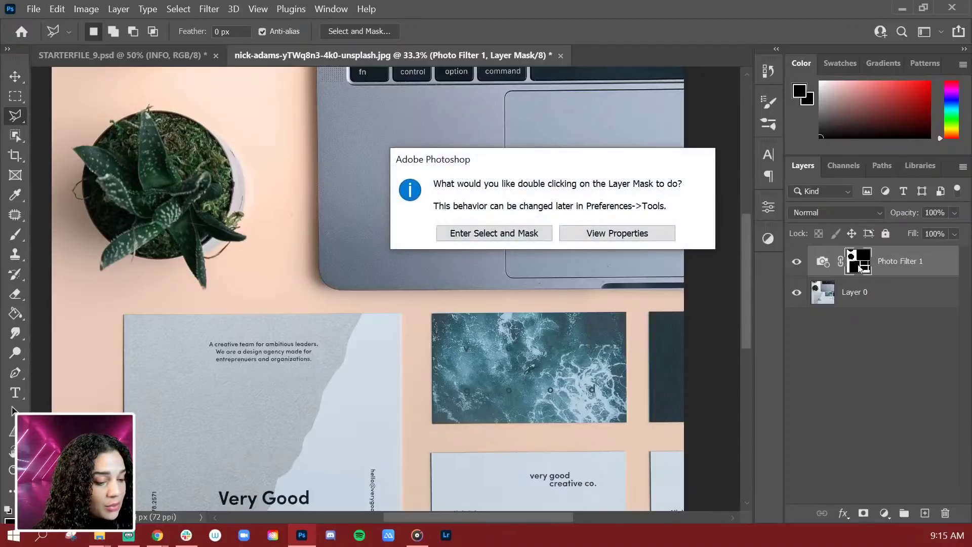
left_click(508, 235)
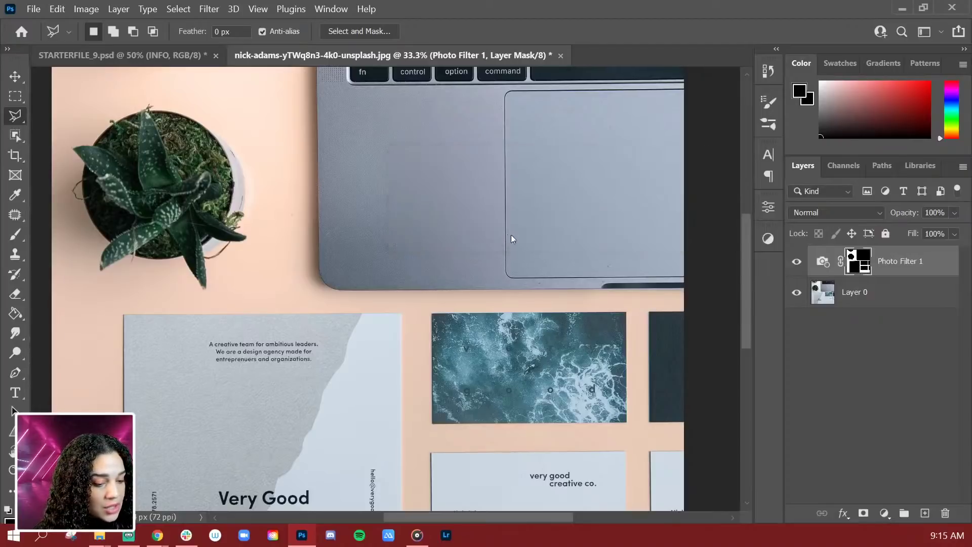
key("ctrl+minus")
key("ctrl+minus")
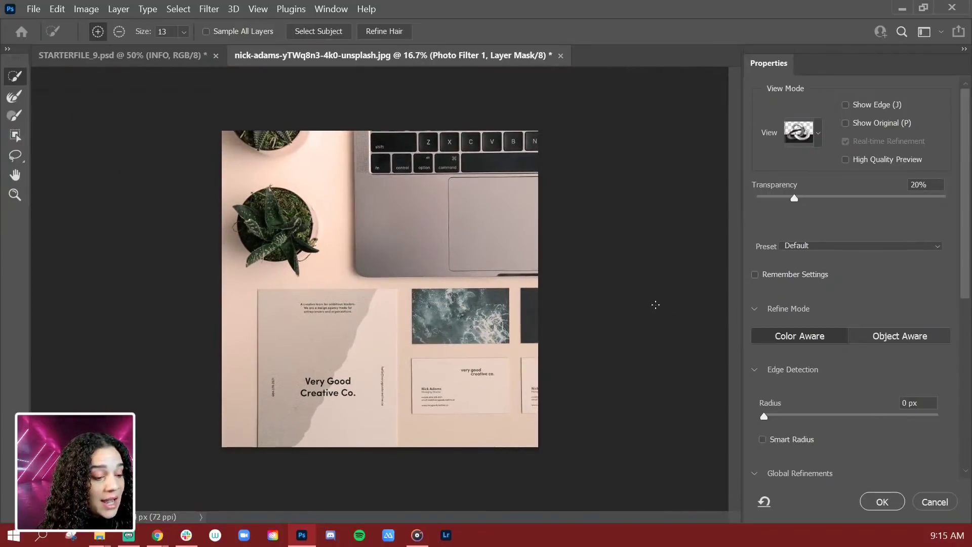
key("ctrl+plus")
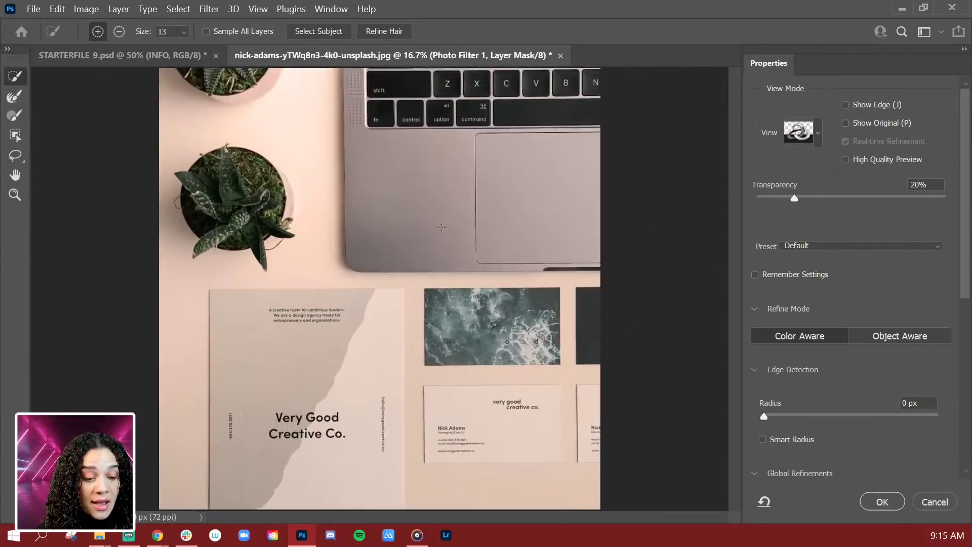
left_click(892, 502)
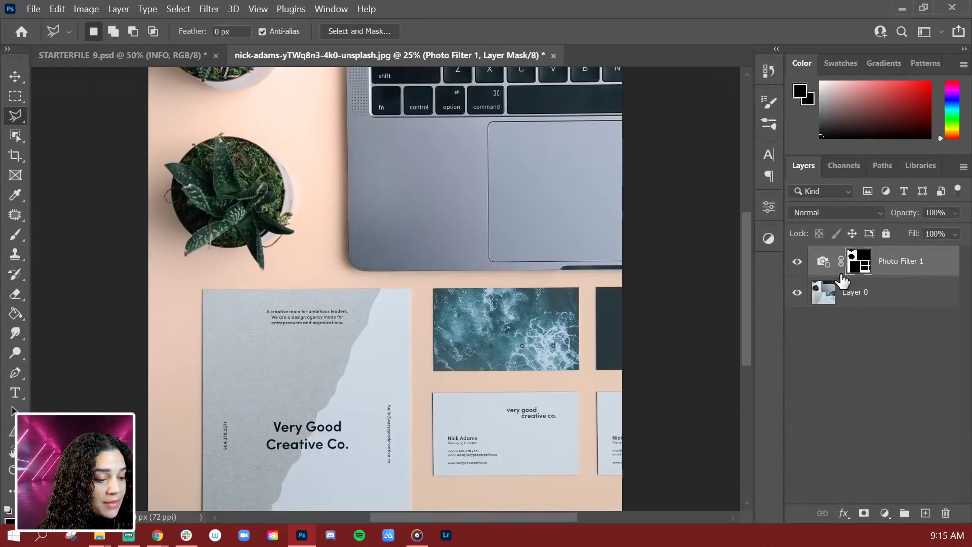
Step: Reopen the Photo Filter adjustment's settings and set its density to 58%
double_click(822, 263)
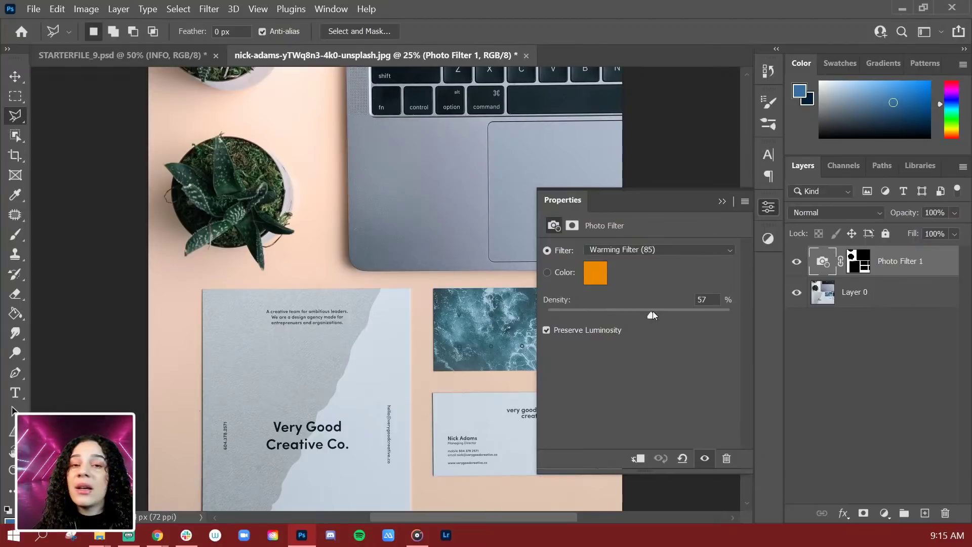
mouse_move(652, 313)
left_mouse_down()
mouse_move(590, 315)
mouse_move(654, 310)
left_mouse_up()
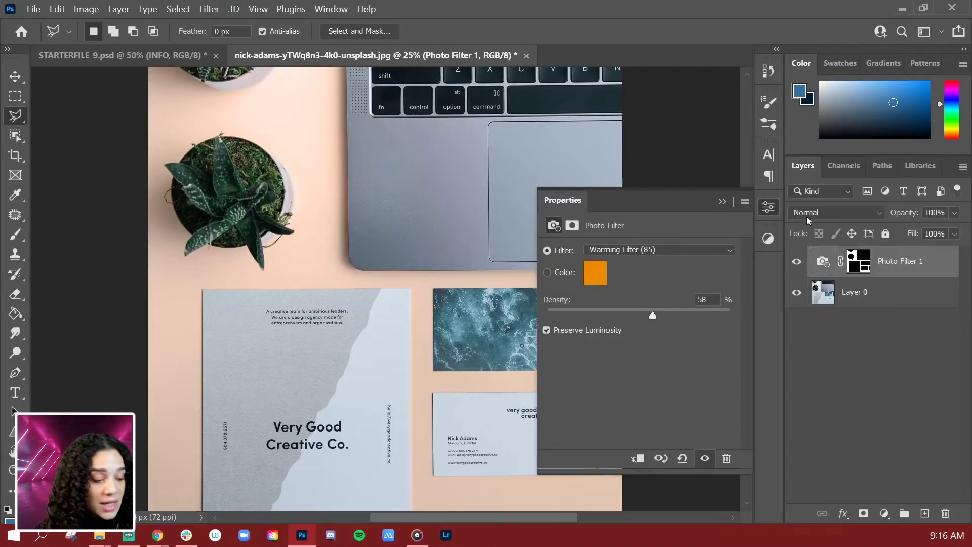
left_click(919, 263)
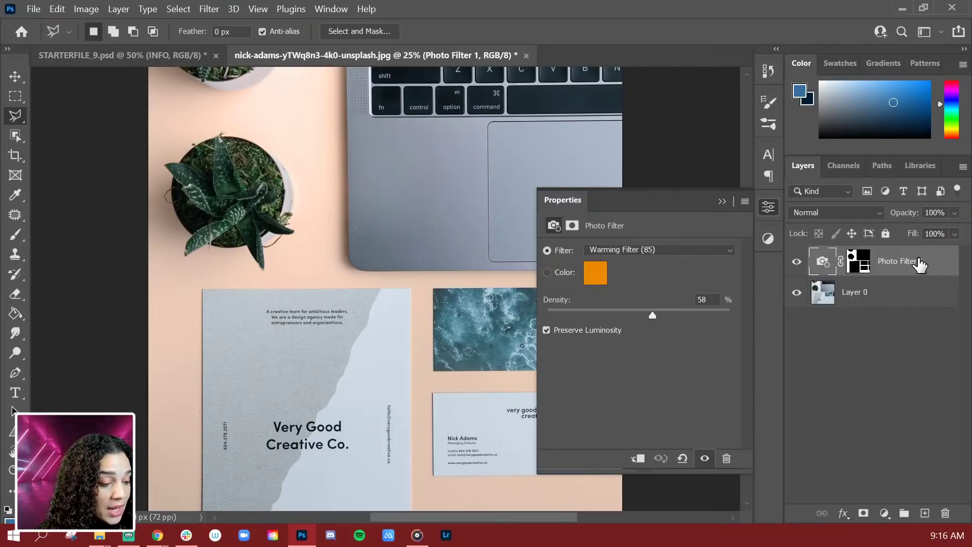
left_click(768, 207)
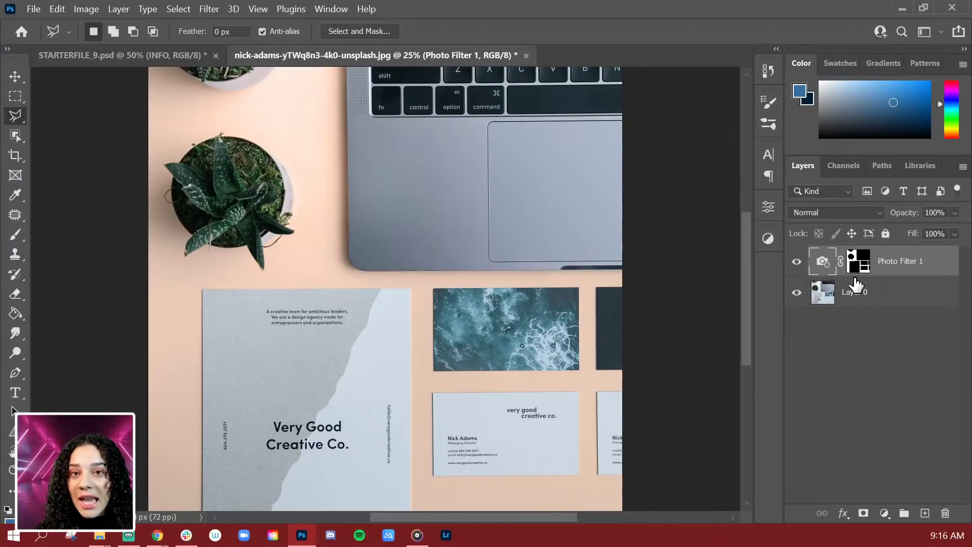
Step: Rename the Photo Filter adjustment layer as DESK SURFACE
double_click(889, 263)
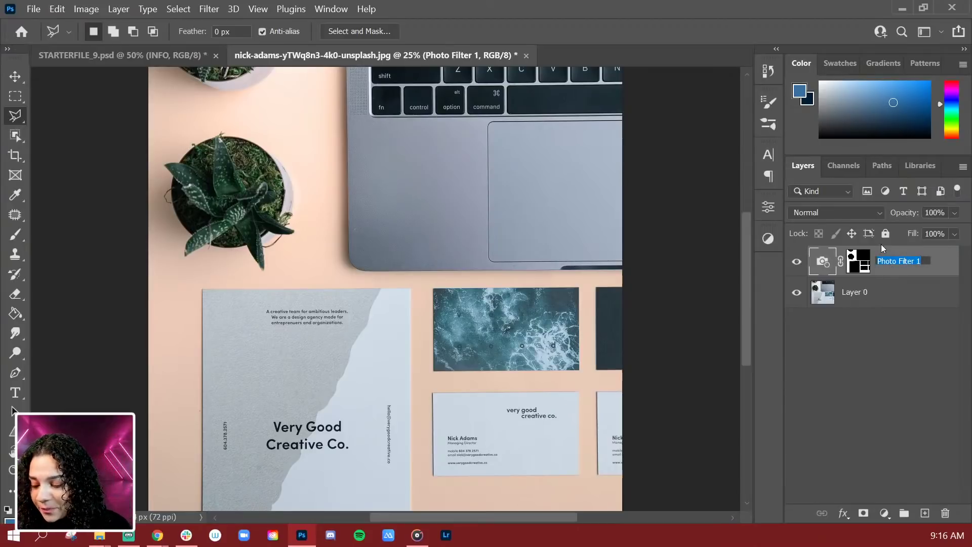
type("BACKGROUND")
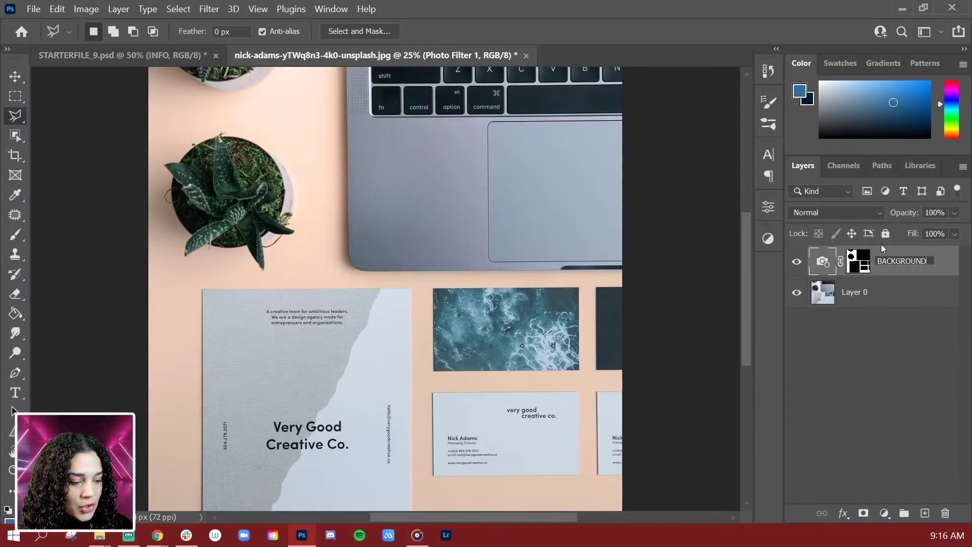
key("BackSpace")
key("BackSpace")
key("BackSpace")
key("BackSpace")
key("BackSpace")
key("BackSpace")
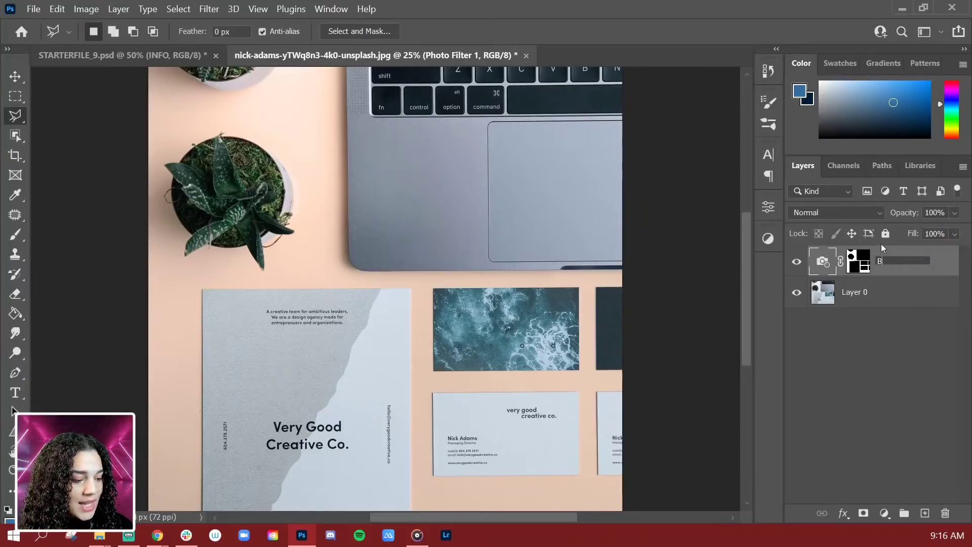
type("DES")
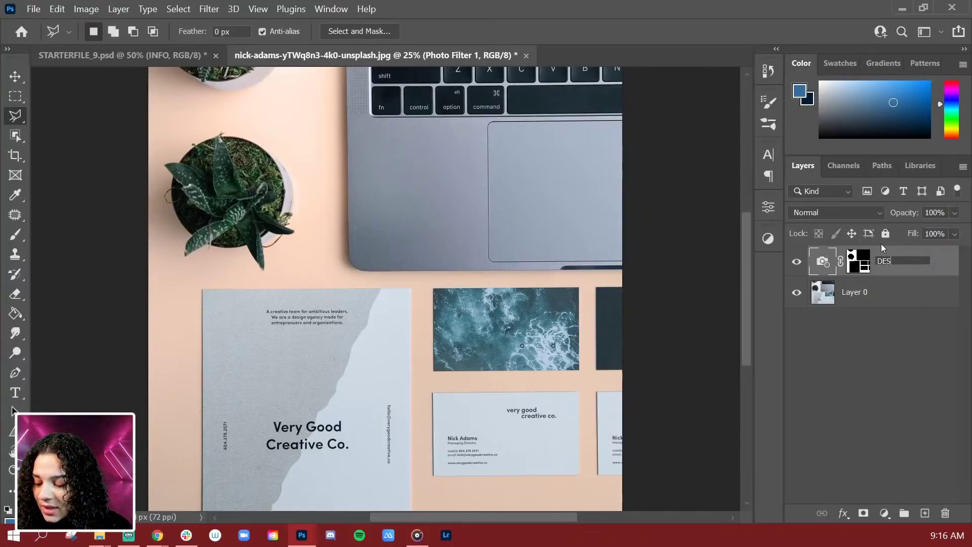
type("K SURF")
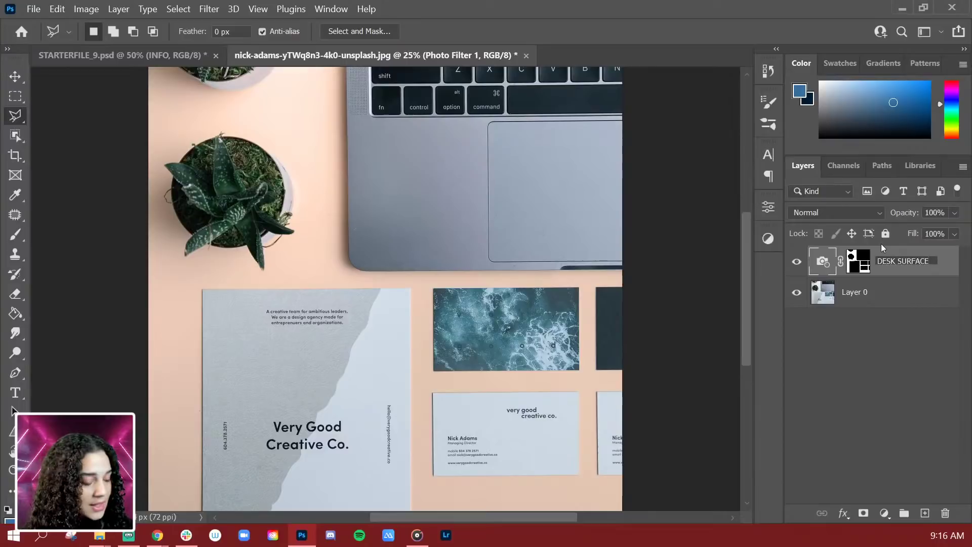
type("ACE")
Step: Compare the photo with the DESK SURFACE layer hidden and shown, and give that layer an orange colour label
left_click(797, 261)
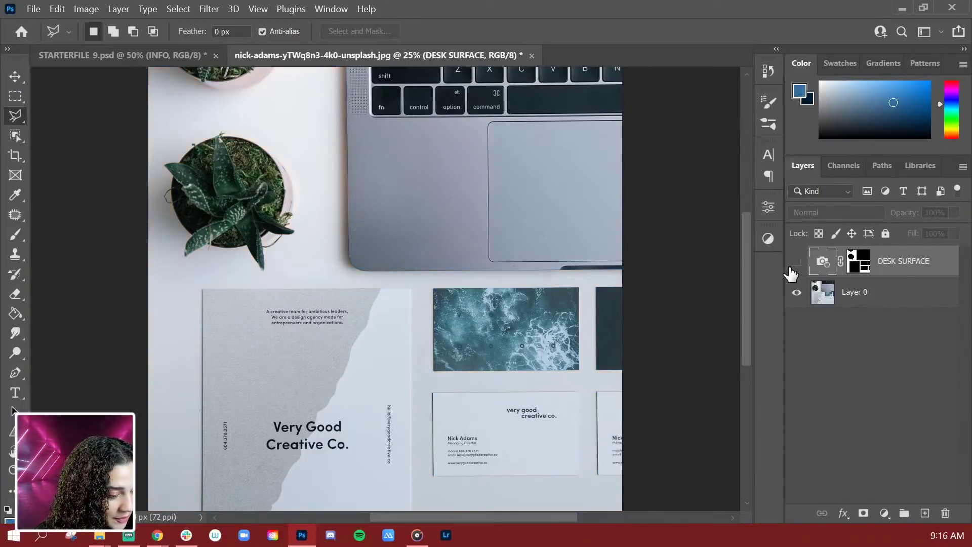
left_click(791, 271)
right_click(944, 260)
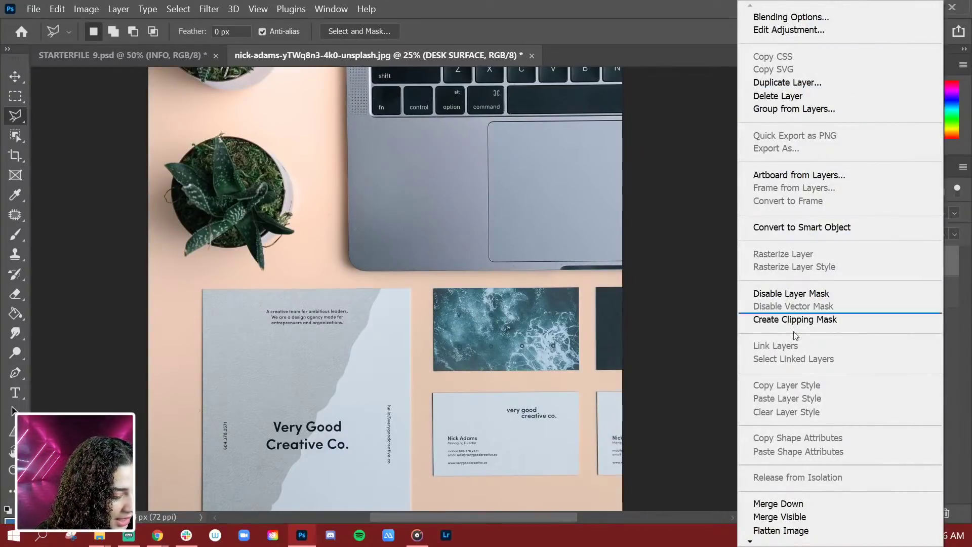
mouse_move(751, 541)
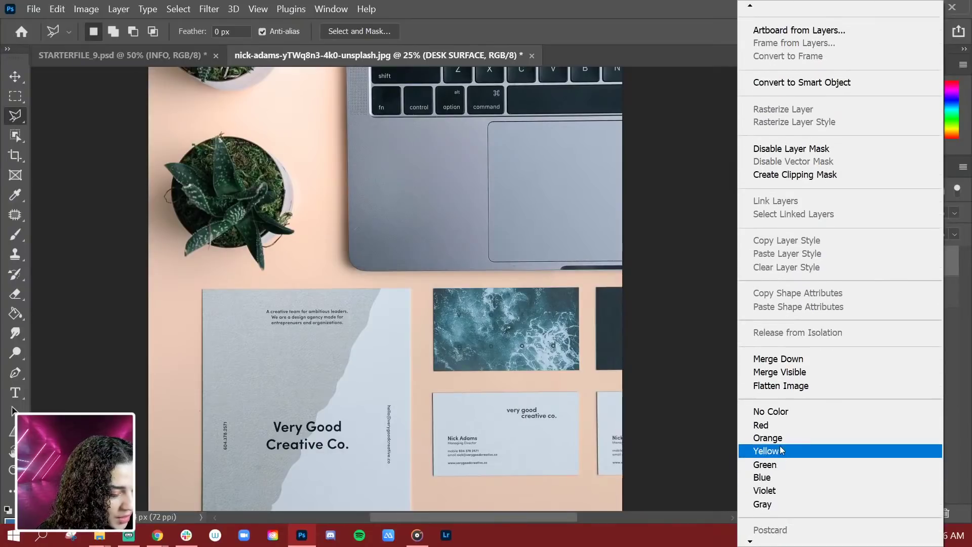
left_click(781, 450)
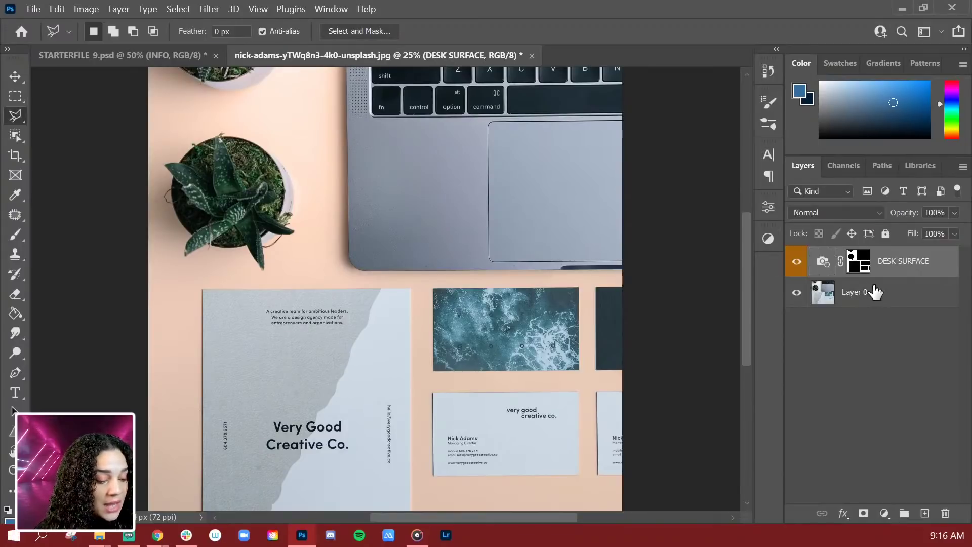
Step: On Layer 0, outline the large Very Good Creative Co. page with a Polygonal Lasso selection extending past the photo's lower edge
left_click(901, 302)
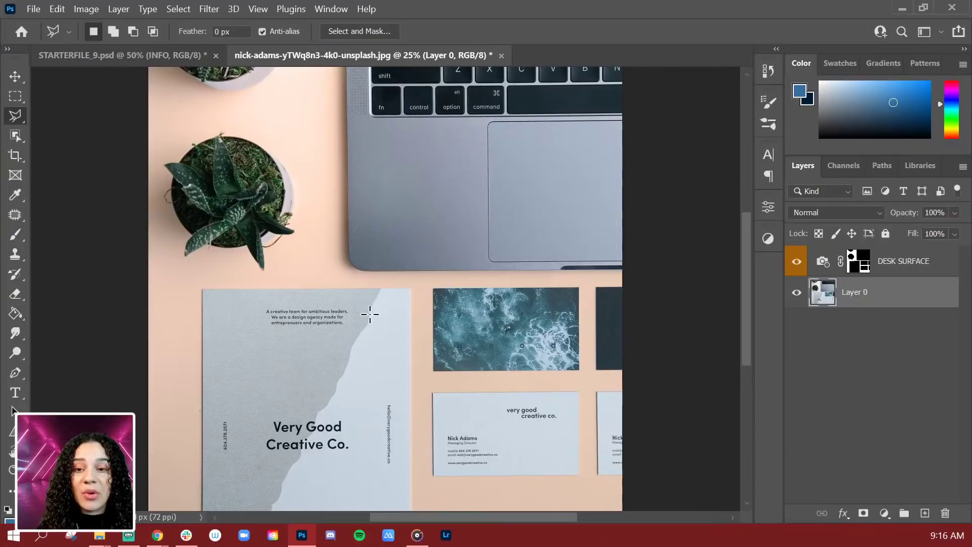
key("ctrl+plus")
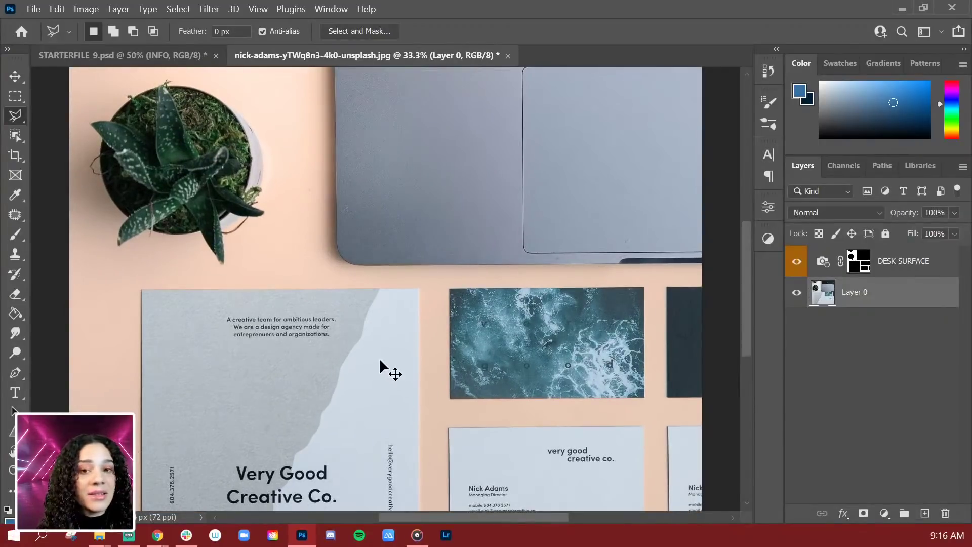
left_click_drag(300, 376, 341, 245)
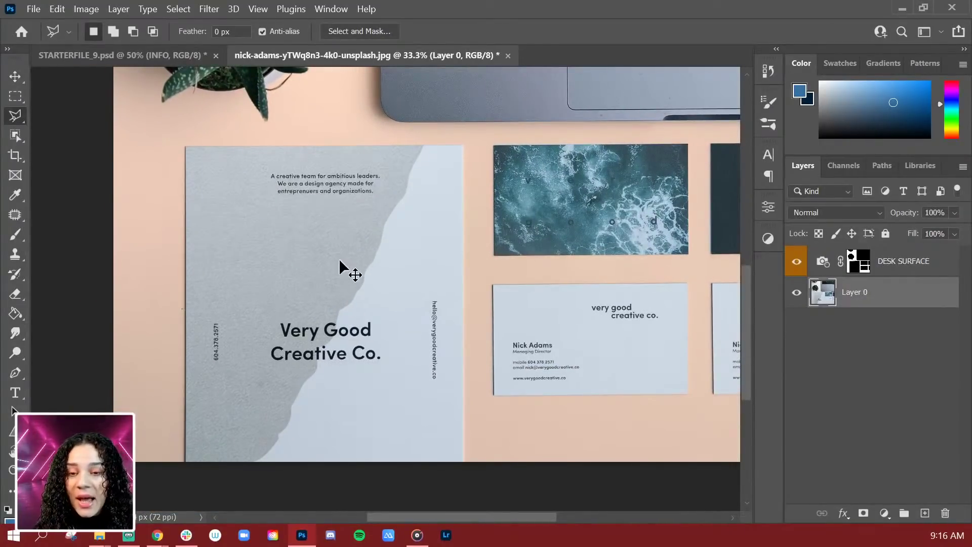
key("ctrl+minus")
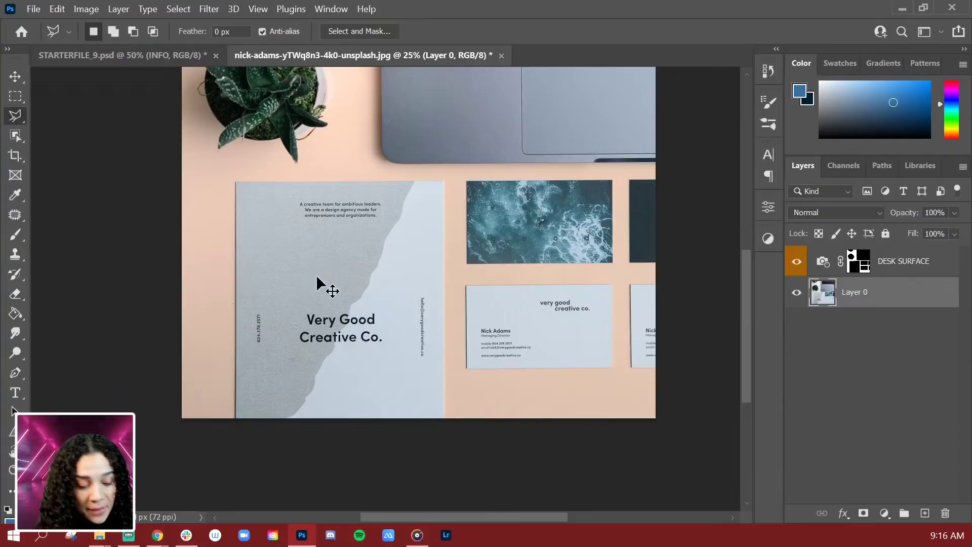
key("ctrl+plus")
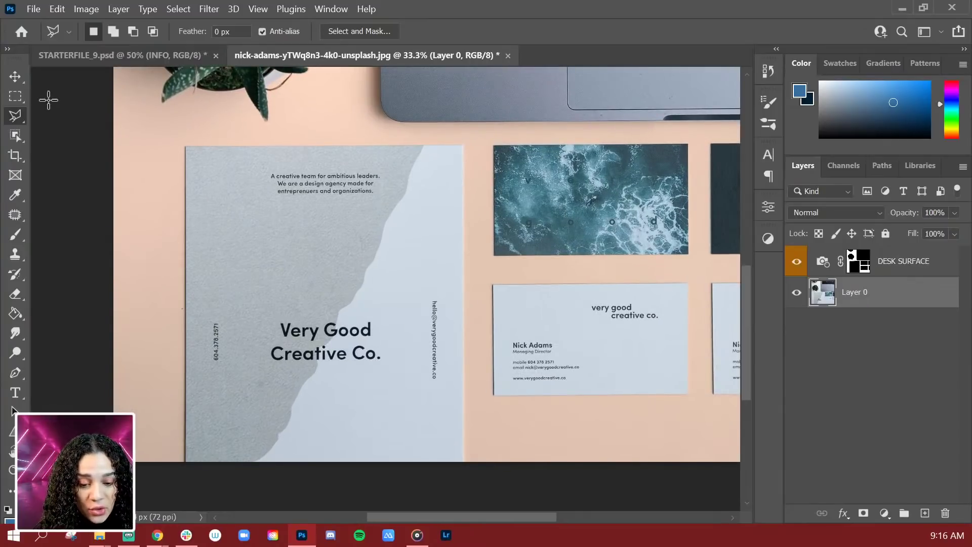
key("ctrl+plus")
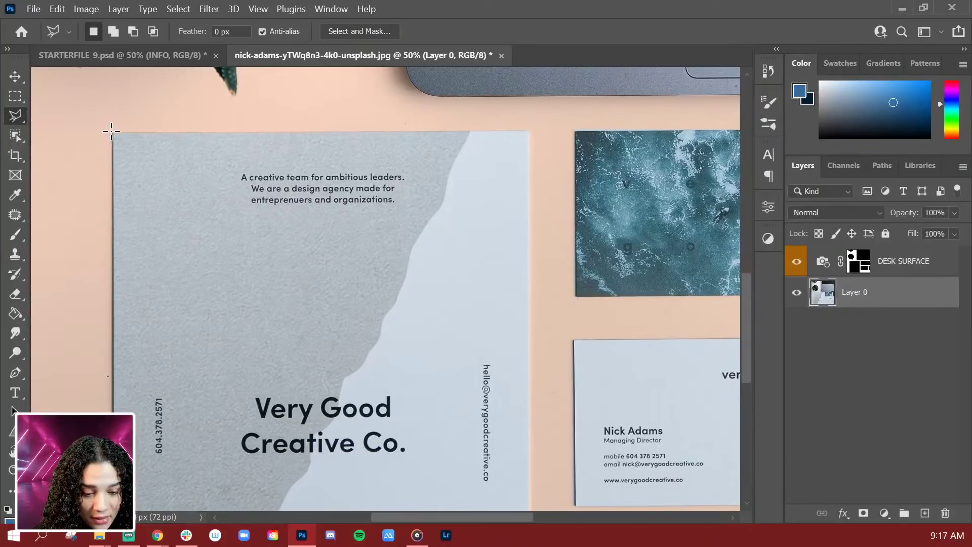
left_click(202, 229)
left_click_drag(238, 341, 321, 137)
key("ctrl+minus")
left_click_drag(319, 256, 280, 337)
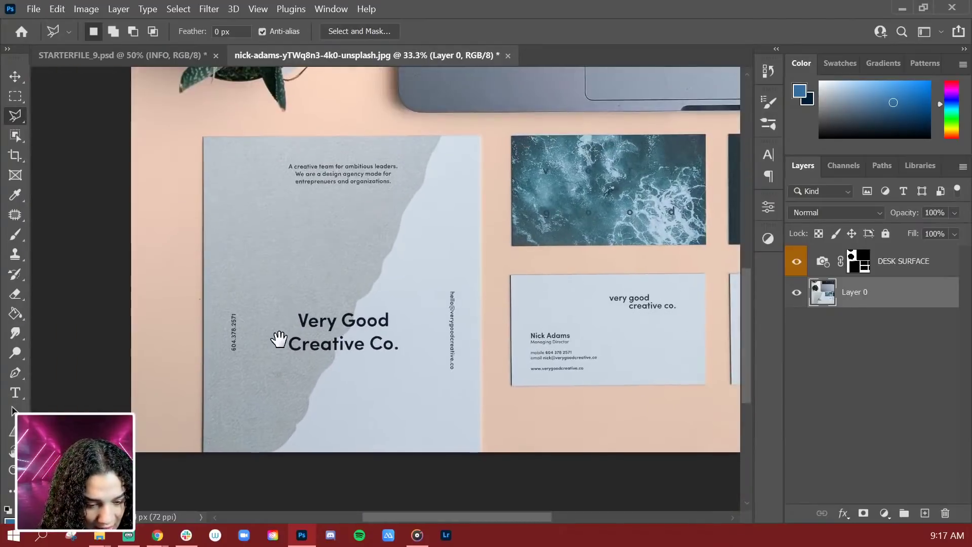
left_click(203, 132)
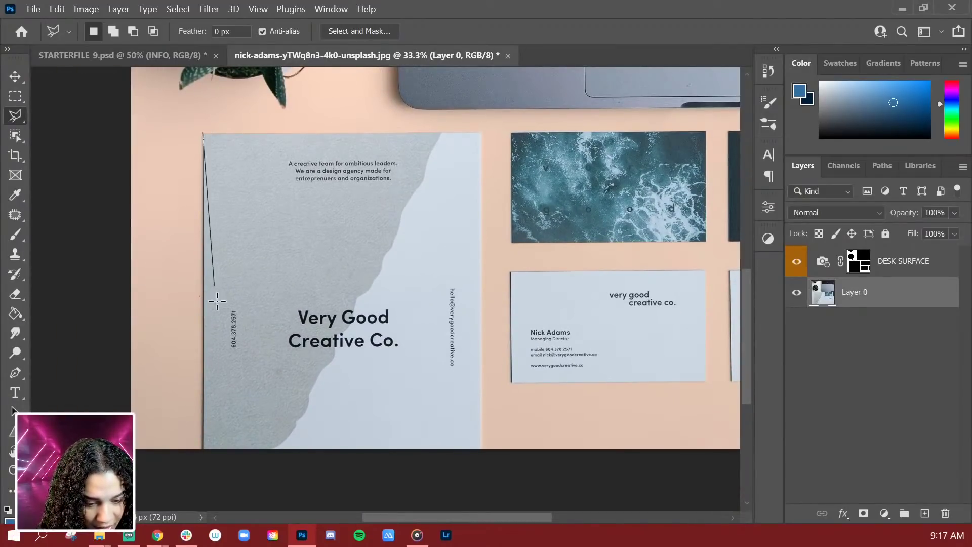
left_click(203, 464)
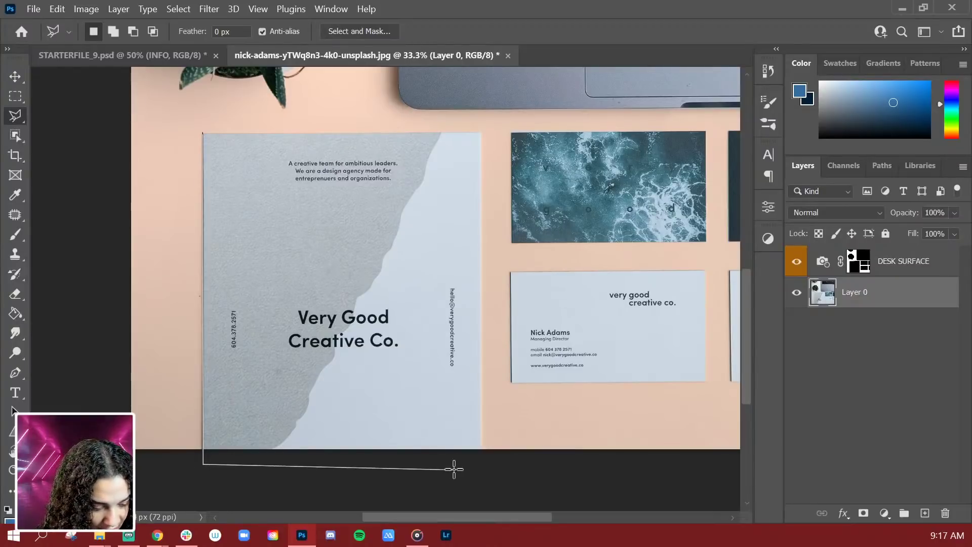
left_click(484, 459)
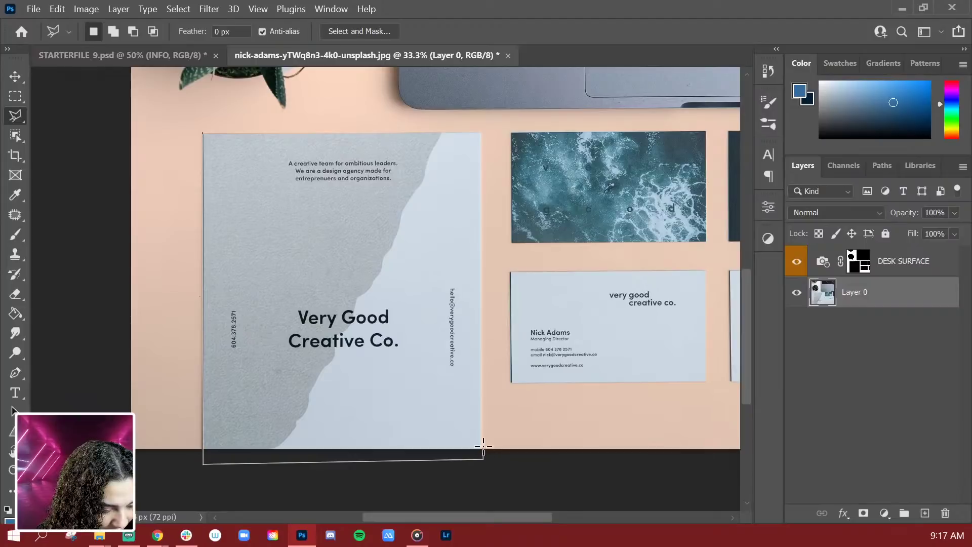
scroll(499, 451, "up", 1)
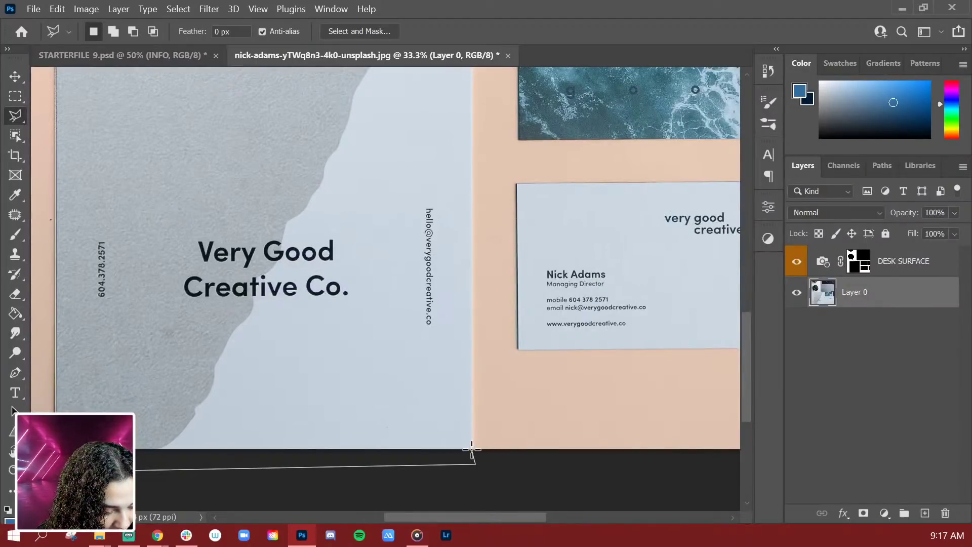
scroll(473, 86, "up", 5)
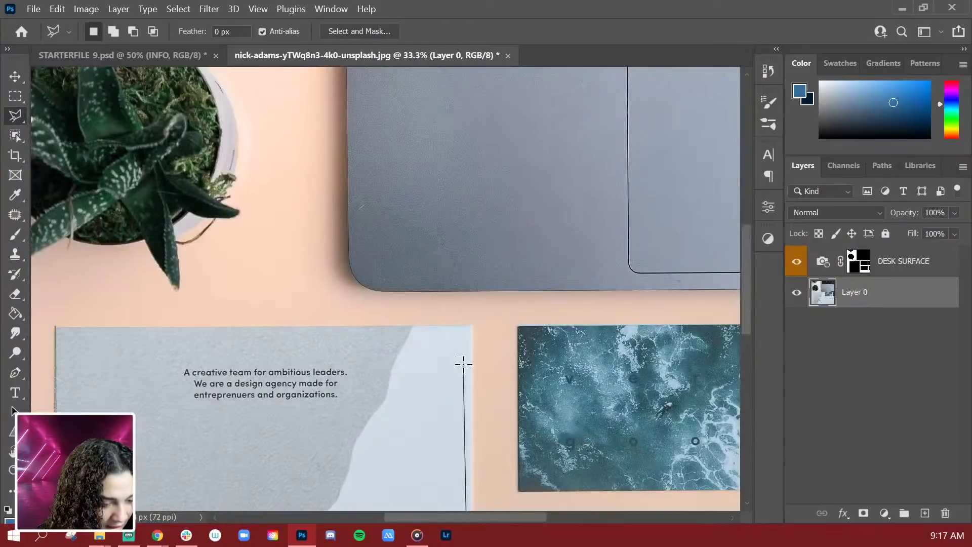
left_click(471, 325)
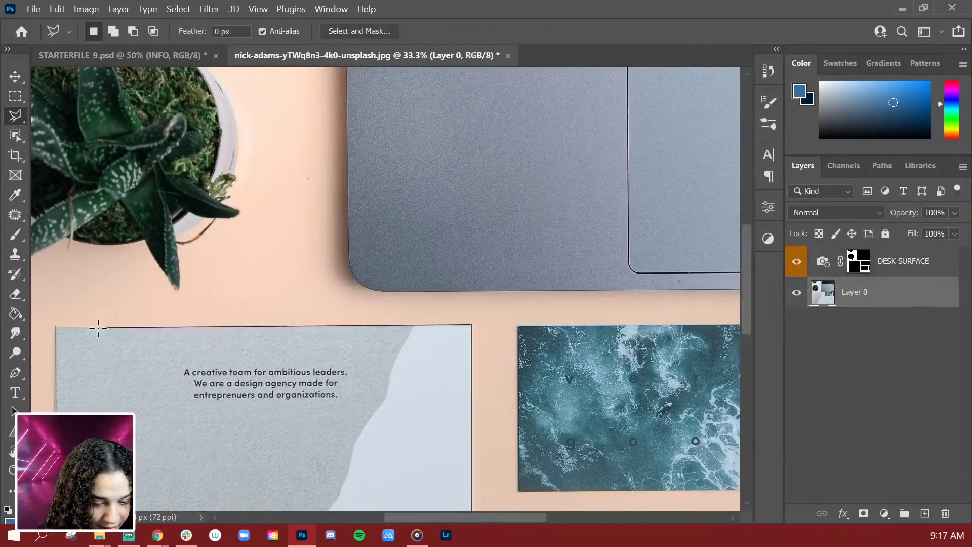
left_click(57, 328)
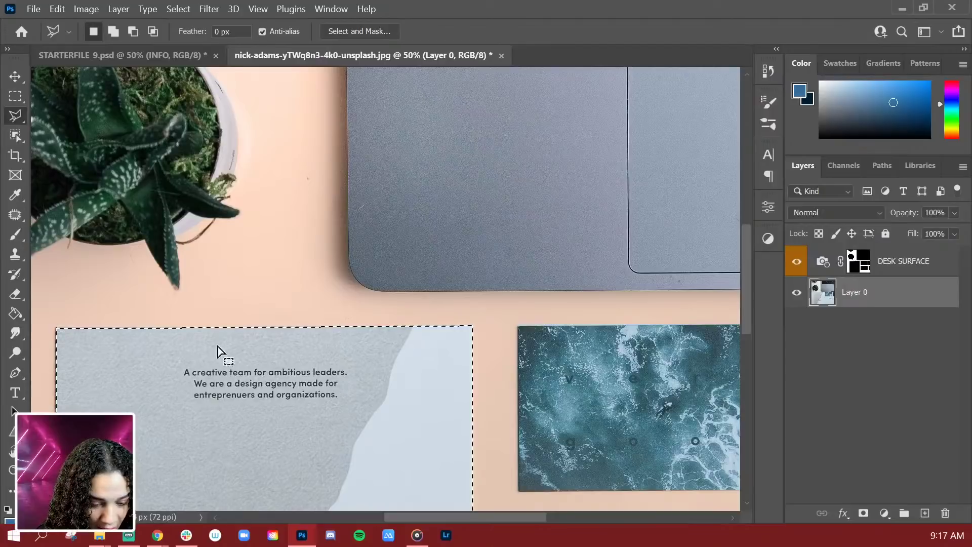
Step: Inspect the selection's edges around the large page up close, from its upper corners to the photo's lower edge
key("ctrl+plus")
left_click_drag(412, 310, 425, 284)
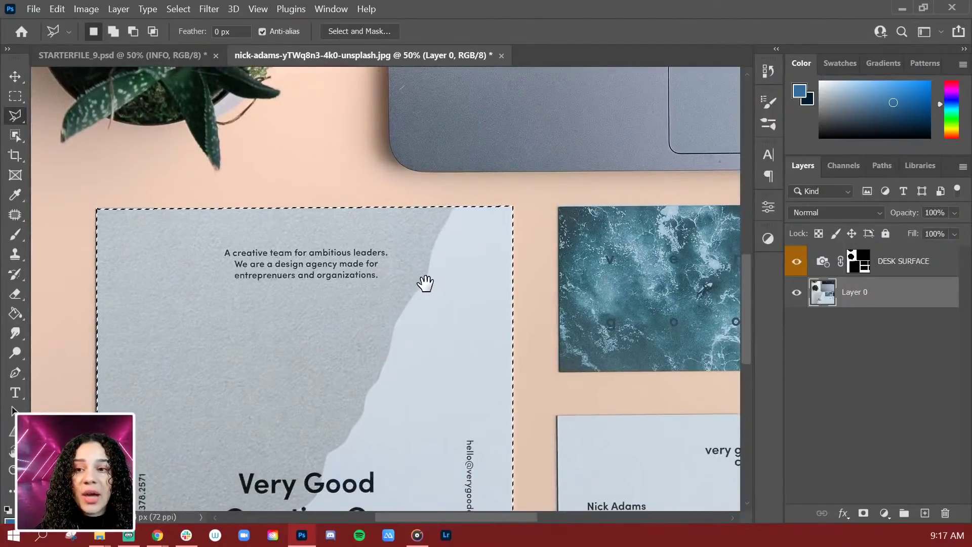
left_click_drag(449, 360, 484, 238)
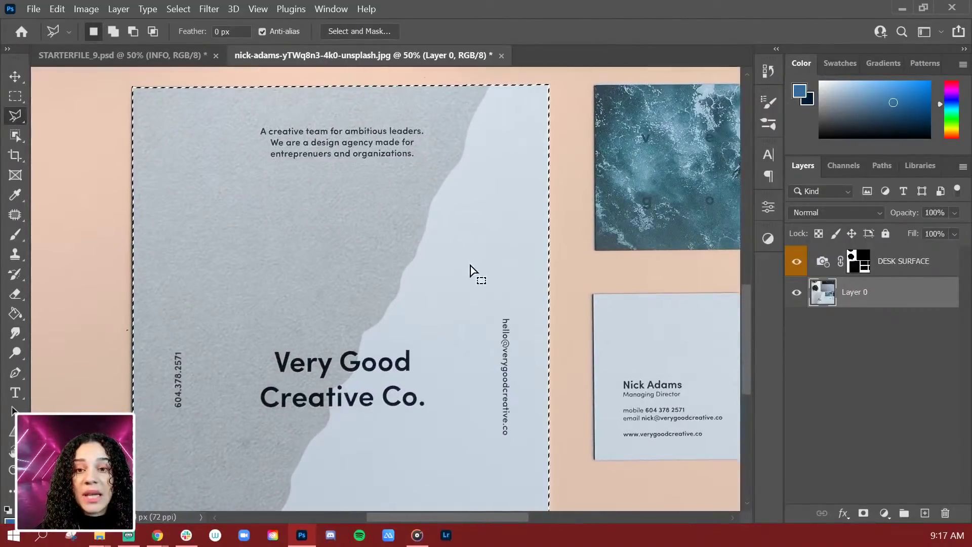
left_click_drag(363, 304, 419, 228)
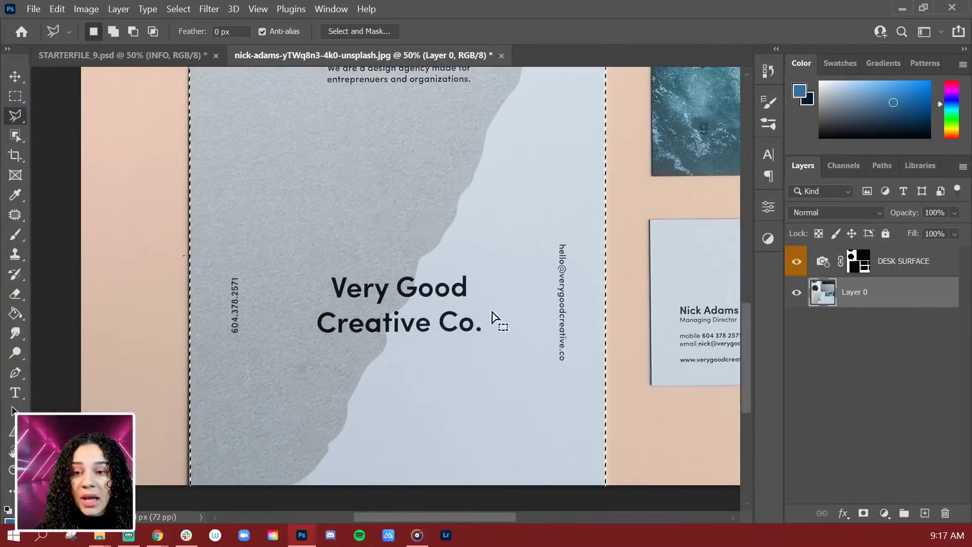
key("ctrl+minus")
key("ctrl+plus")
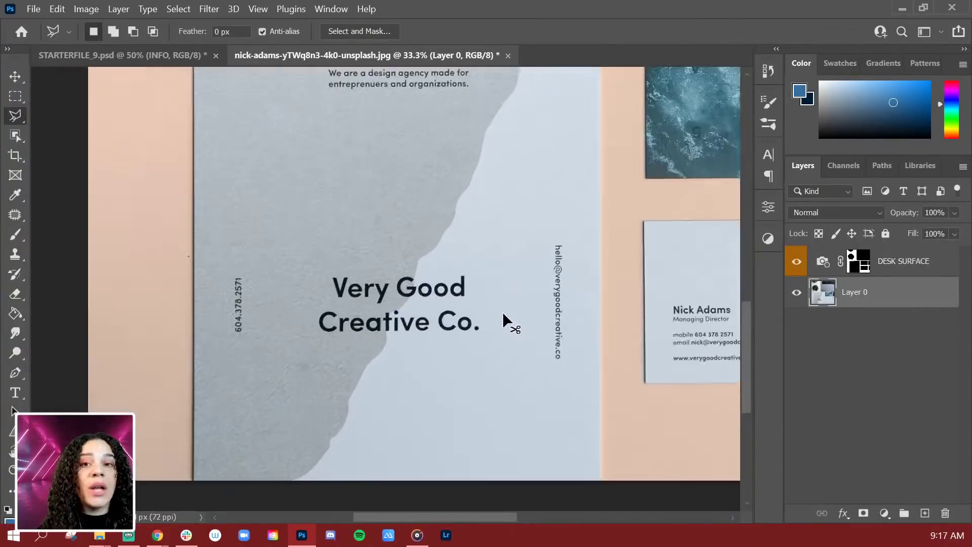
left_click_drag(503, 378, 476, 219)
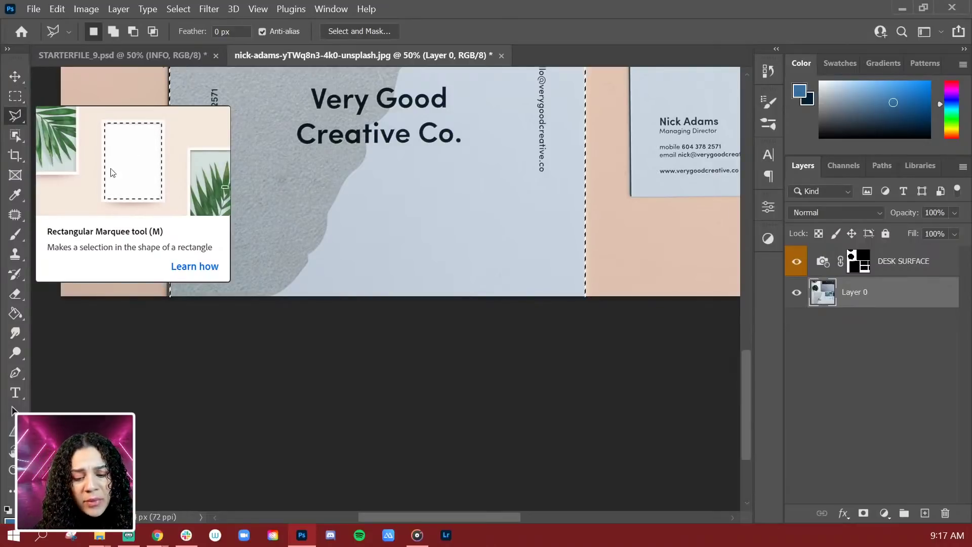
Step: Try to extend the page selection along its lower edge with the Rectangular Marquee tool in add mode
left_click(15, 96)
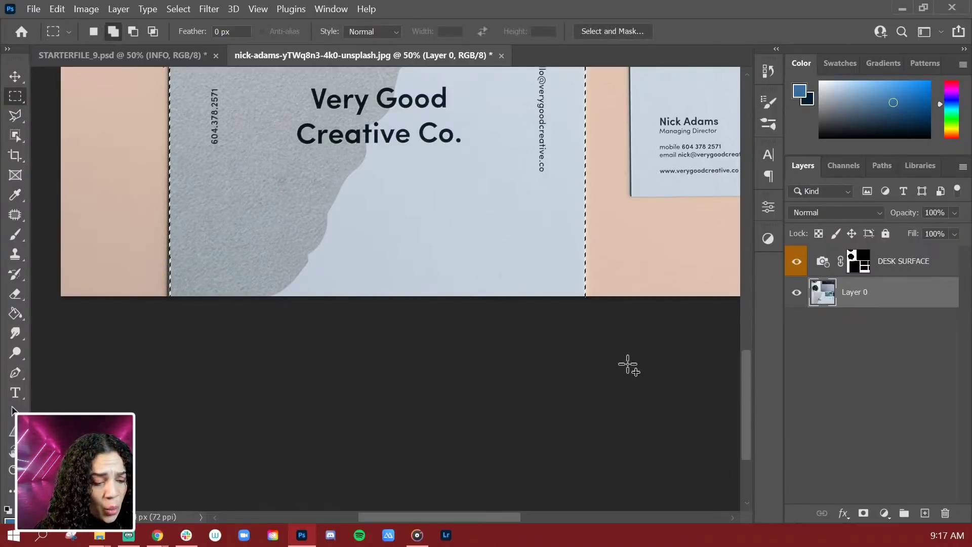
left_click_drag(627, 294, 156, 299)
left_click_drag(605, 306, 542, 423)
key("ctrl+minus")
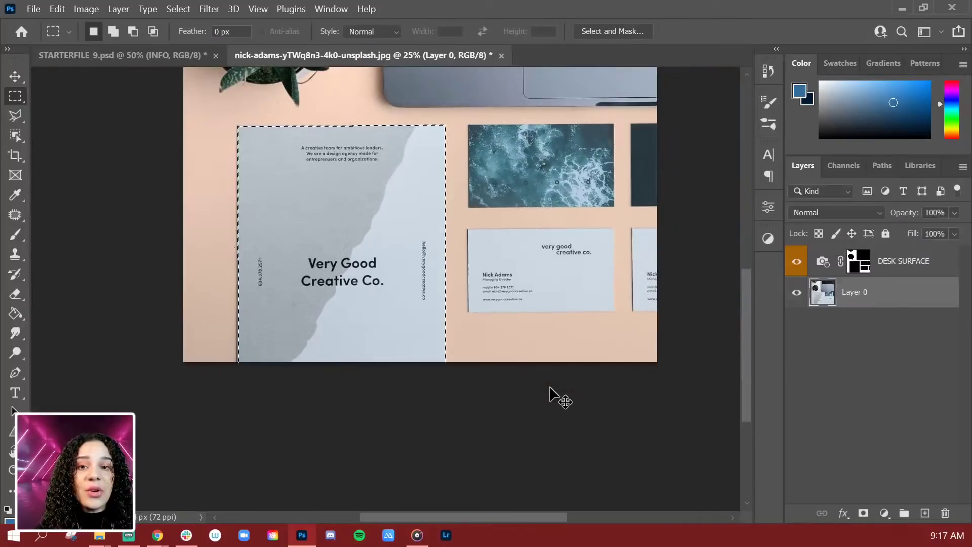
Step: Copy the selected large page from Layer 0 onto a new layer
key("ctrl+plus")
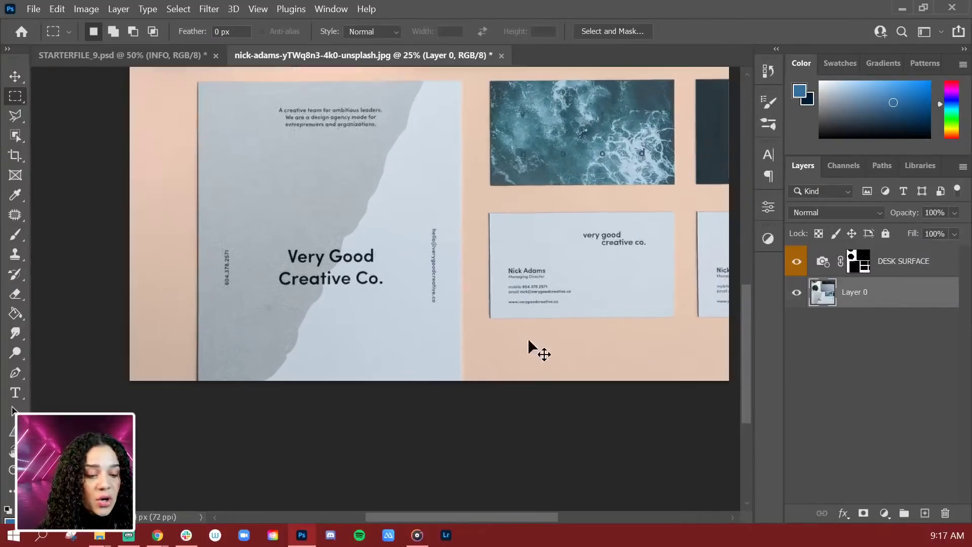
key("ctrl+plus")
left_click_drag(467, 224, 527, 271)
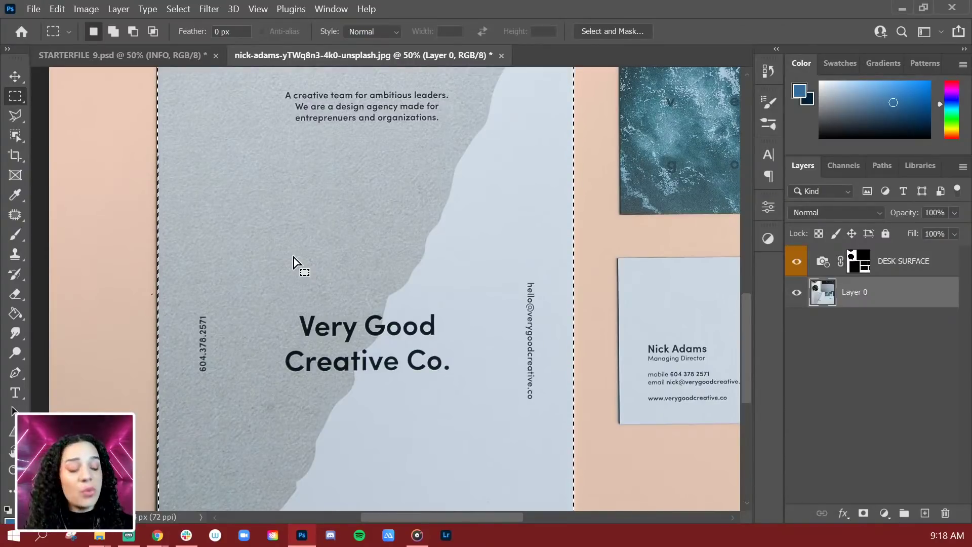
key("ctrl+minus")
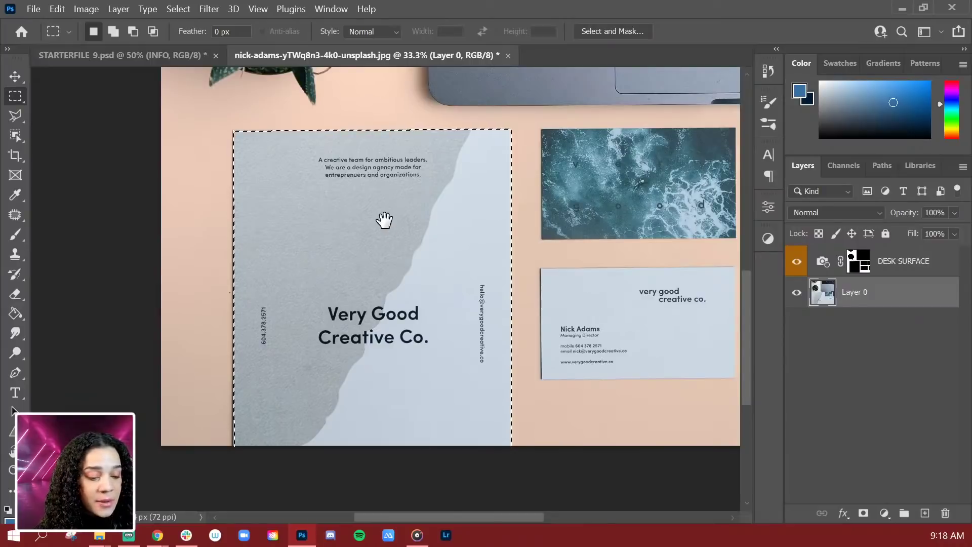
left_click_drag(385, 219, 243, 263)
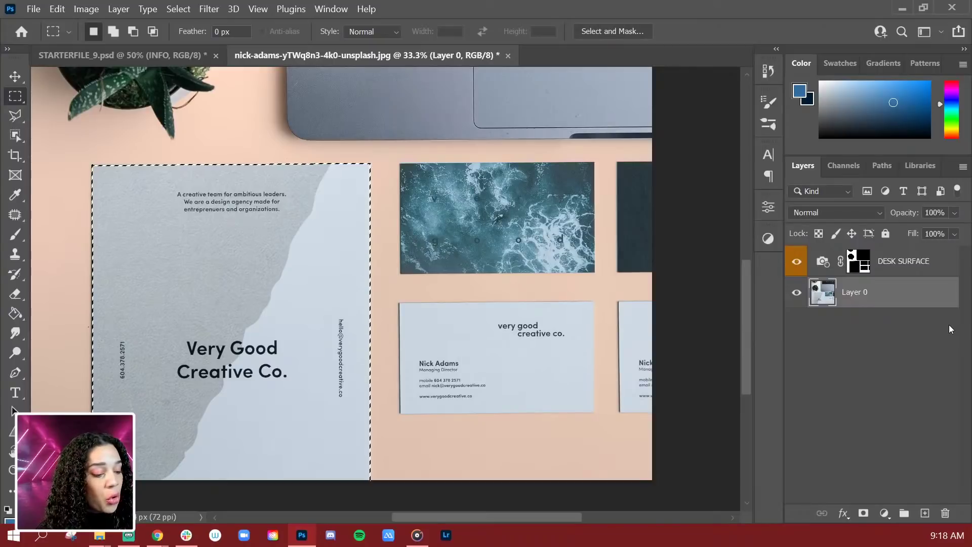
key("ctrl+j")
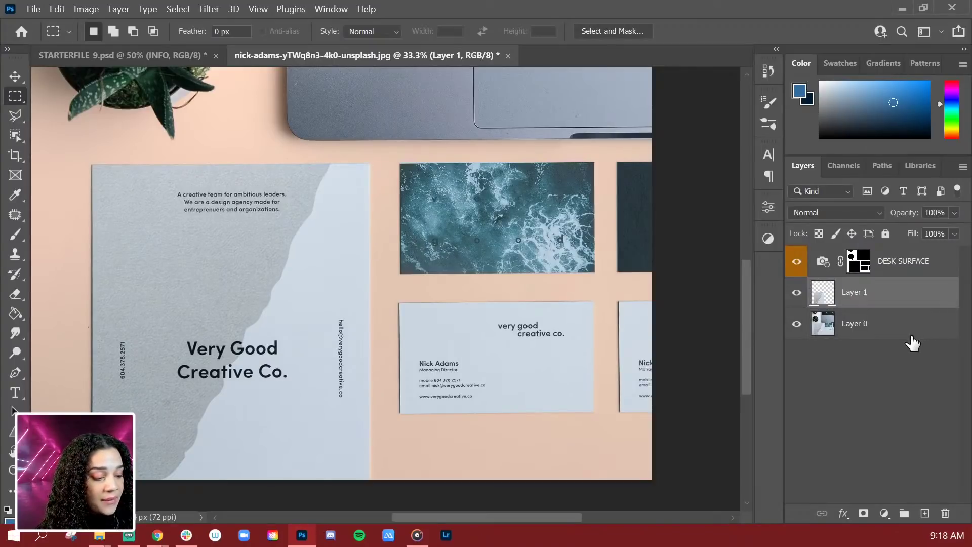
Step: Hide and show the copied page layer and Layer 0 to check the page cutout by itself, leaving both layers visible
left_click(797, 294)
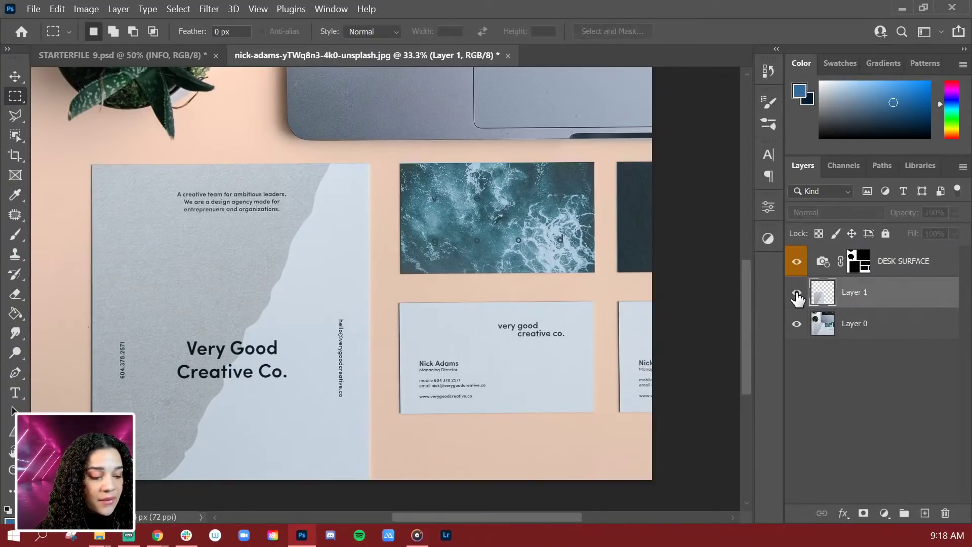
left_click(797, 293)
left_click(797, 294)
left_click(797, 294)
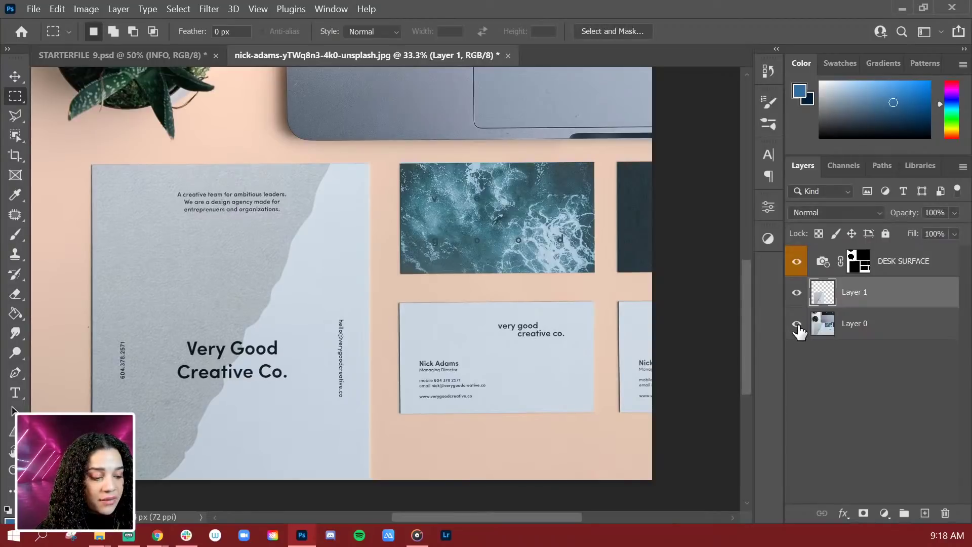
left_click(797, 323)
left_click(795, 295)
left_click(796, 294)
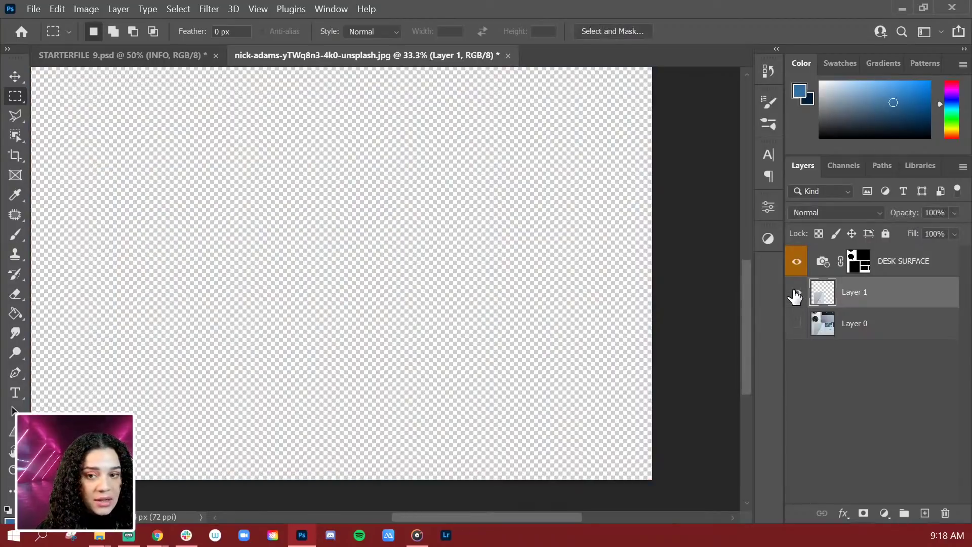
left_click(796, 294)
left_click(796, 293)
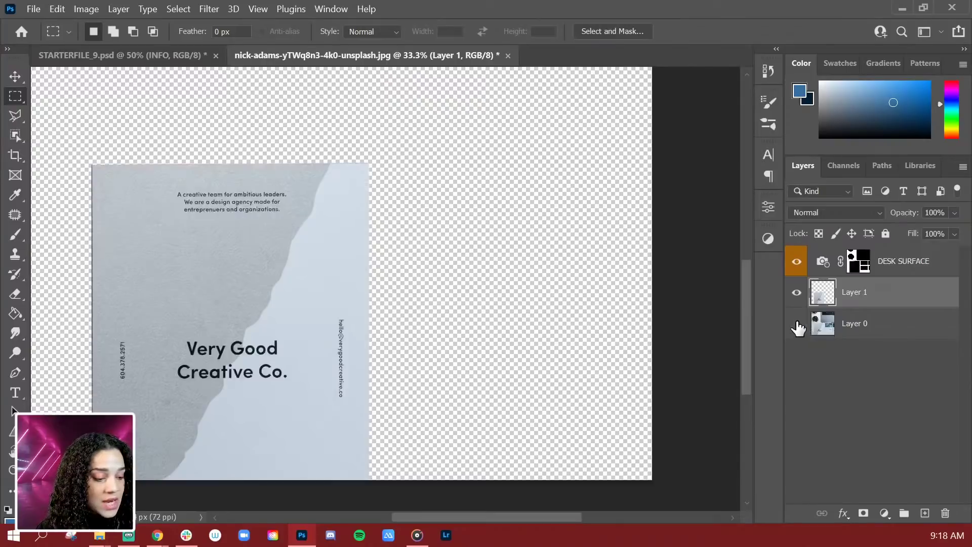
left_click(797, 324)
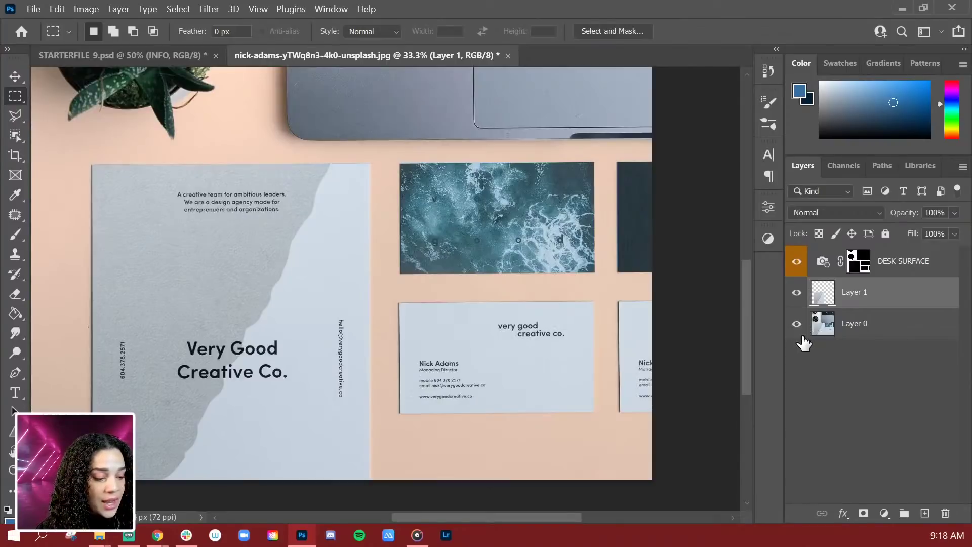
Step: Rename the copied page layer as LARGE PAGE
double_click(854, 293)
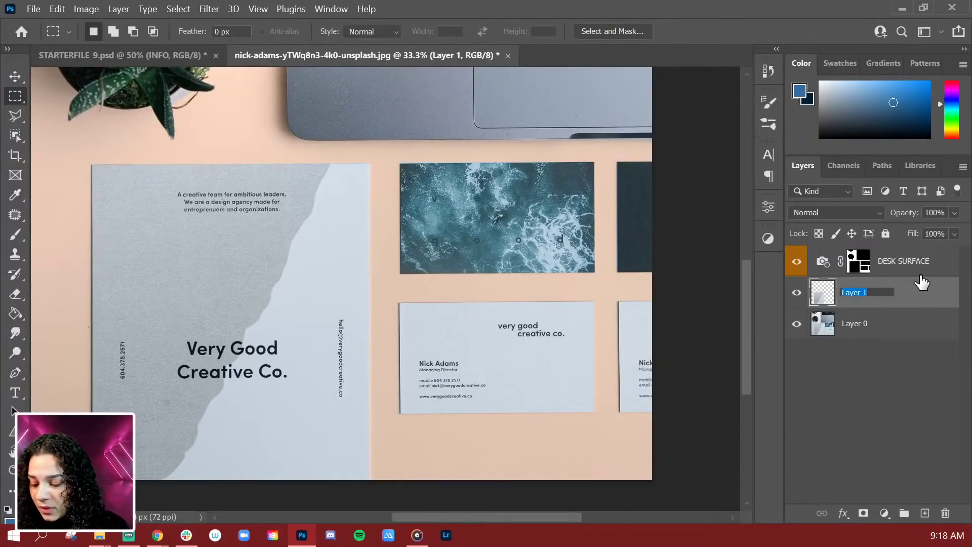
key("BackSpace")
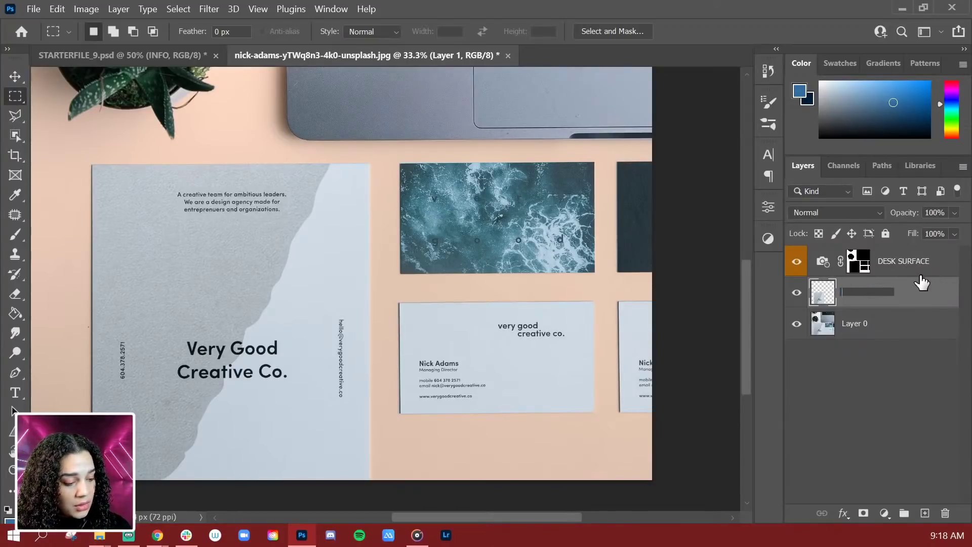
type("LARGE [PAGE")
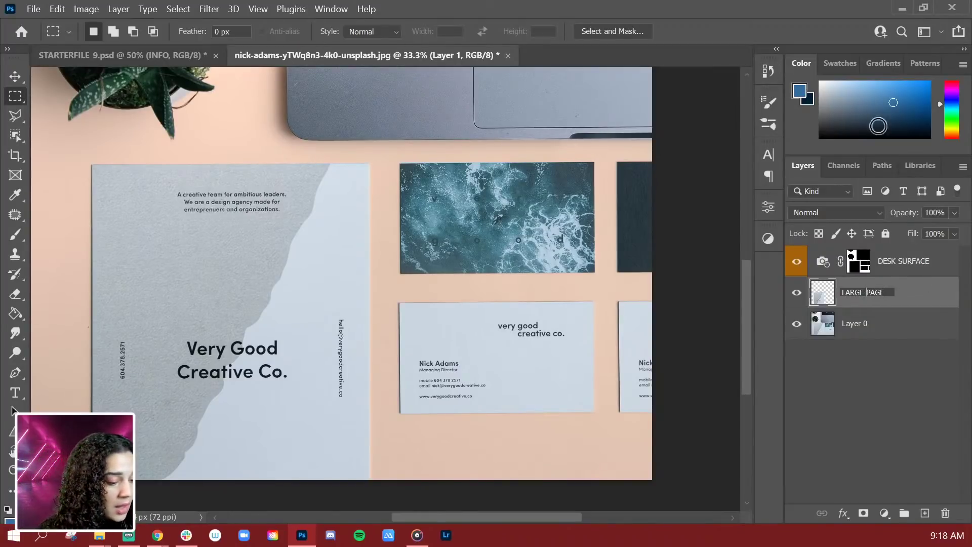
left_click(926, 297)
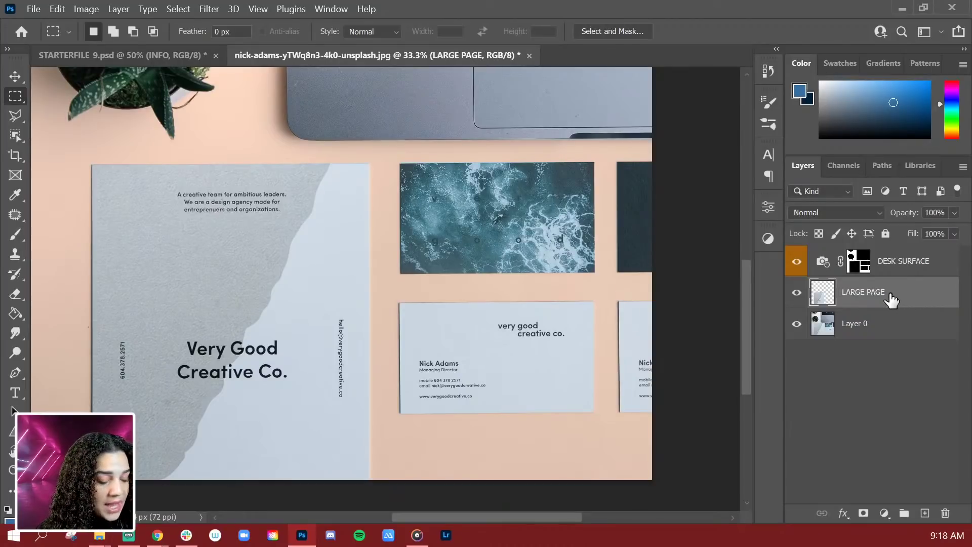
Step: Rename the LARGE PAGE layer as [YOUR DESIGN HERE]
double_click(861, 294)
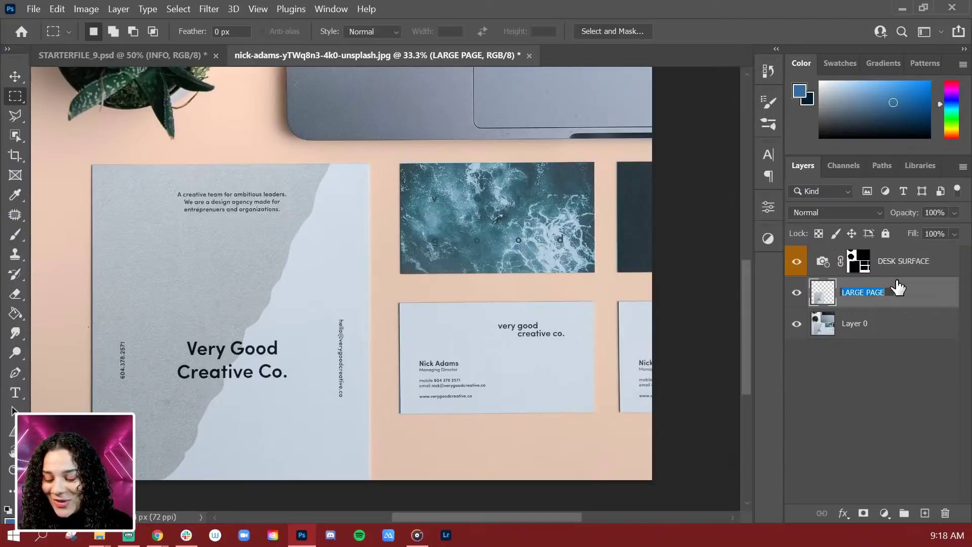
key("BackSpace")
type("[y")
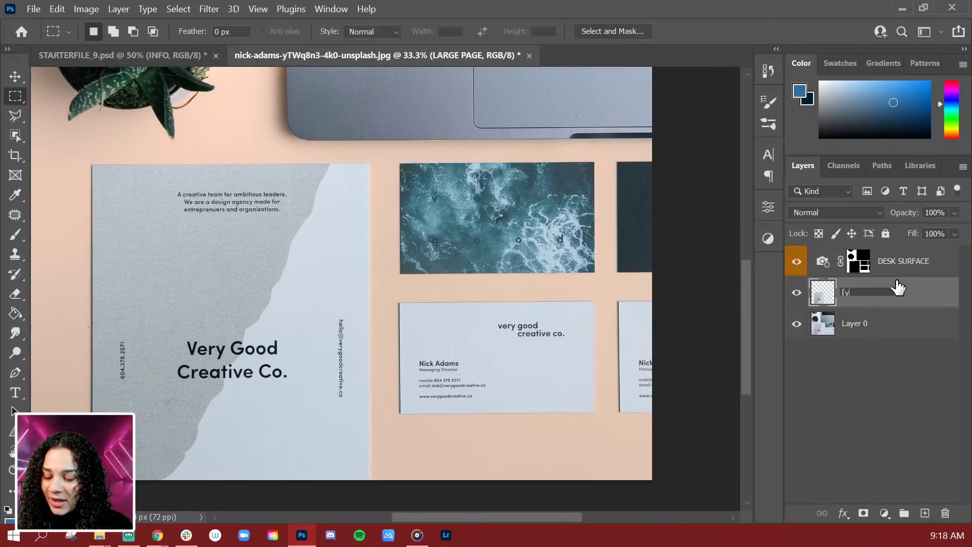
type("our")
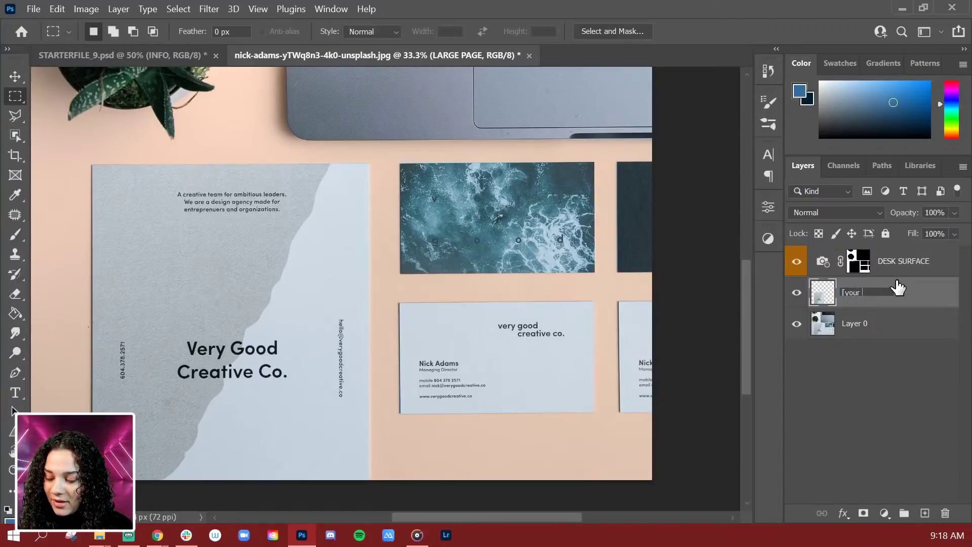
type(" design here")
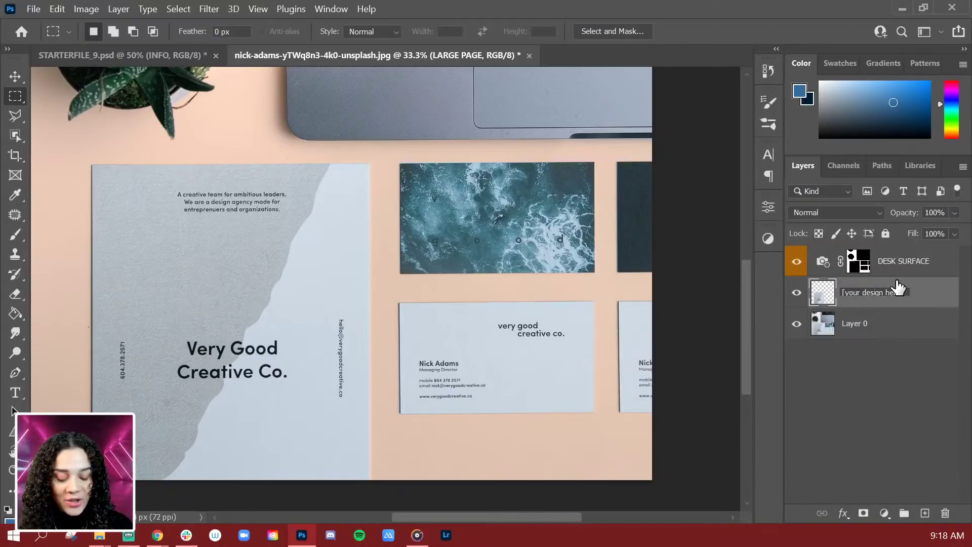
key("BackSpace")
key("BackSpace")
key("BackSpace")
key("BackSpace")
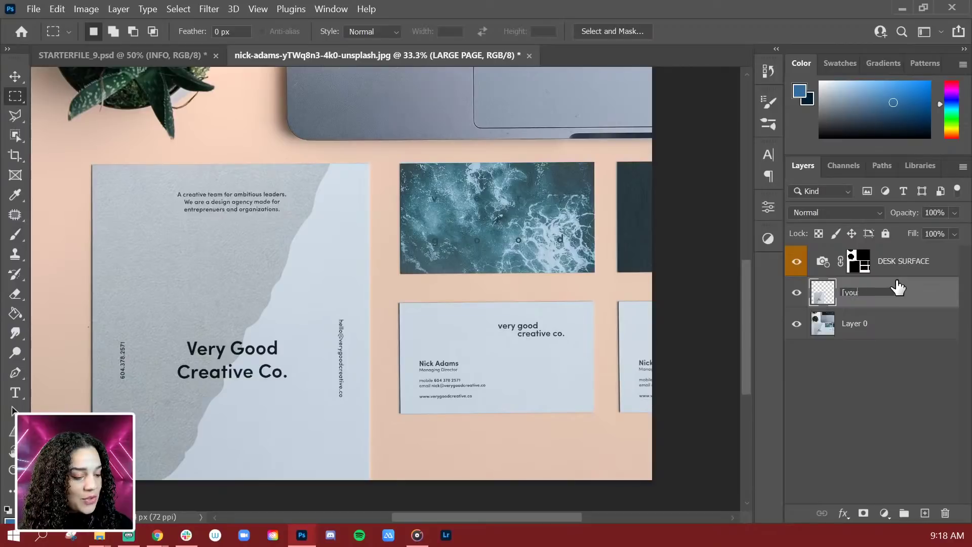
type("YOUR D")
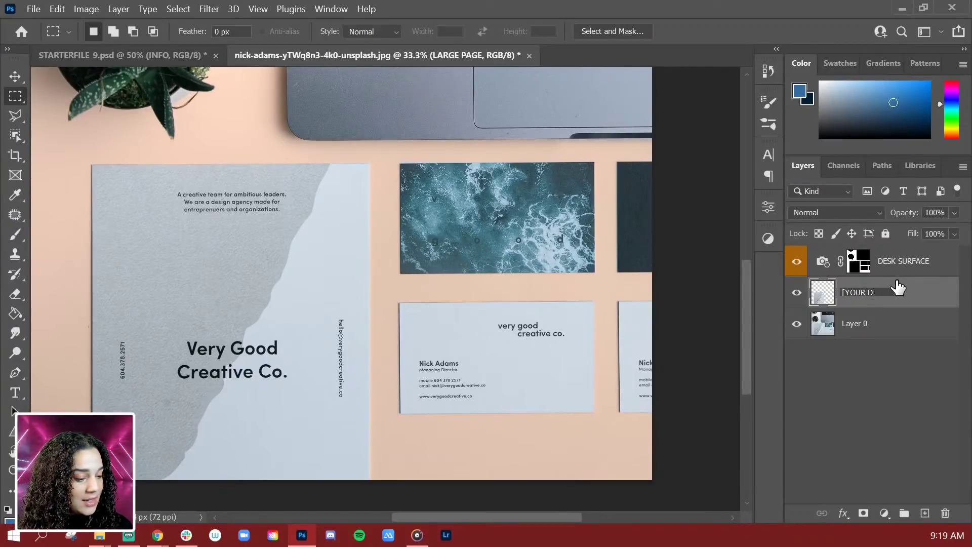
type("EES")
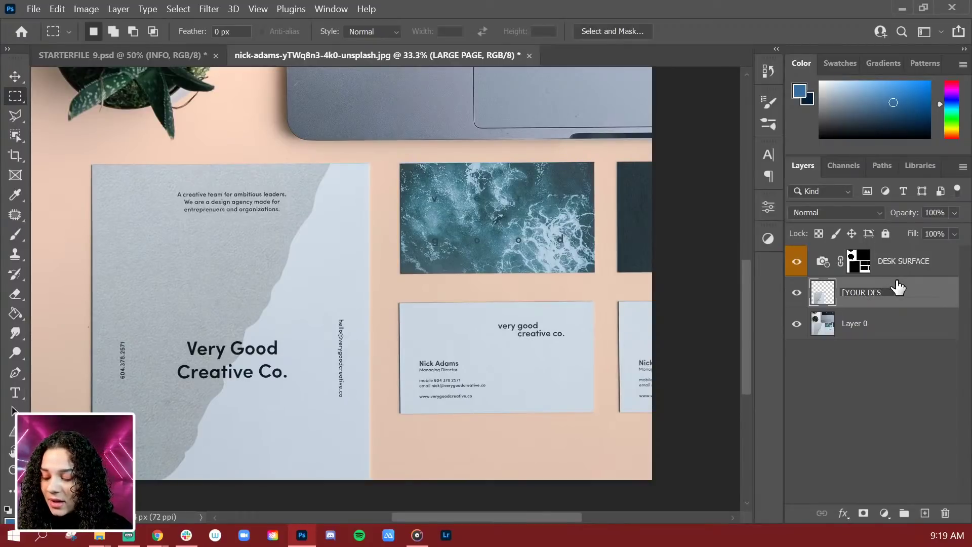
type("IGN HERE")
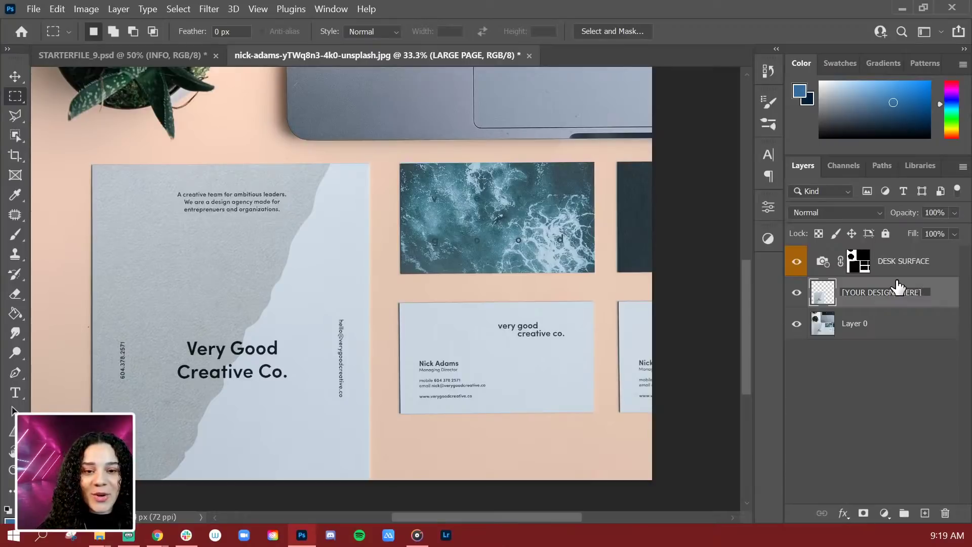
key("Return")
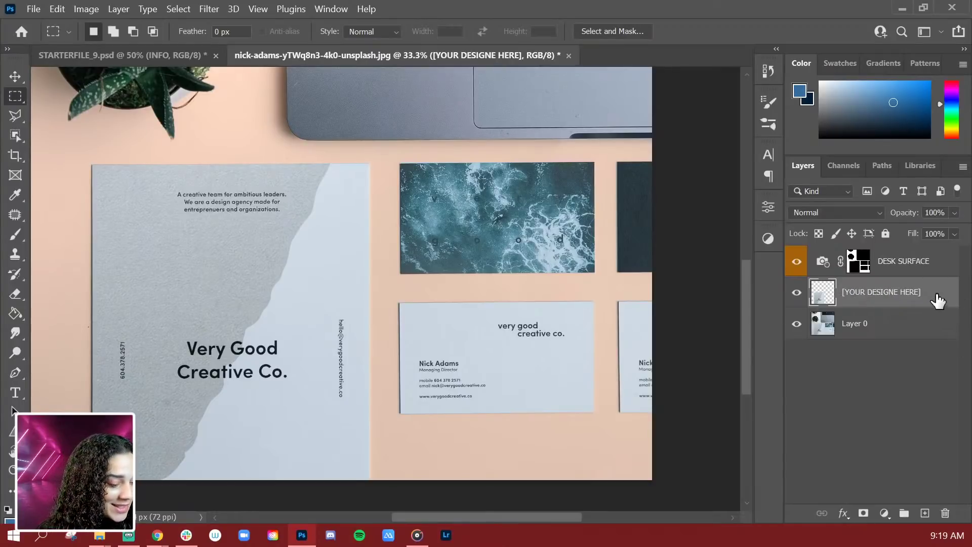
double_click(891, 293)
left_click(899, 293)
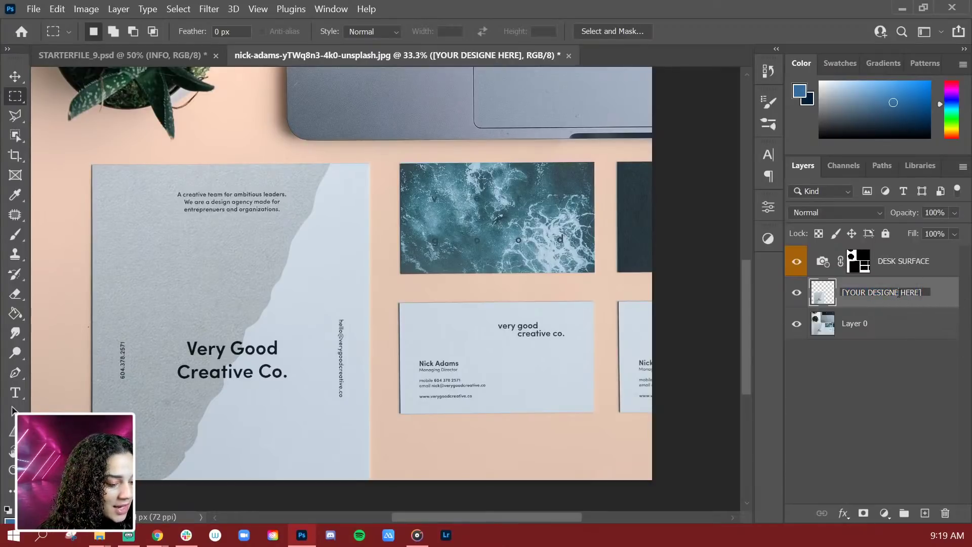
key("BackSpace")
key("Return")
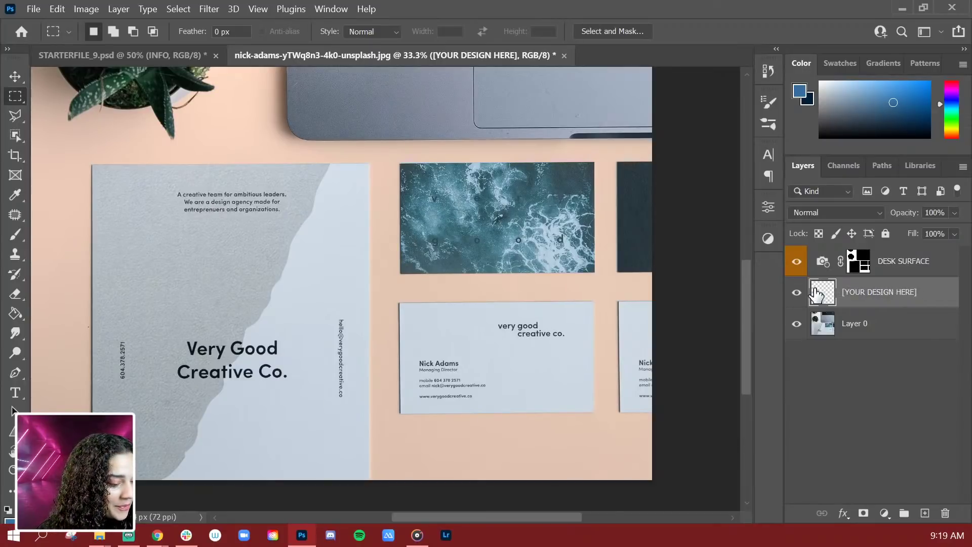
Step: Convert the [YOUR DESIGN HERE] layer to a smart object and give it a red colour label
right_click(883, 299)
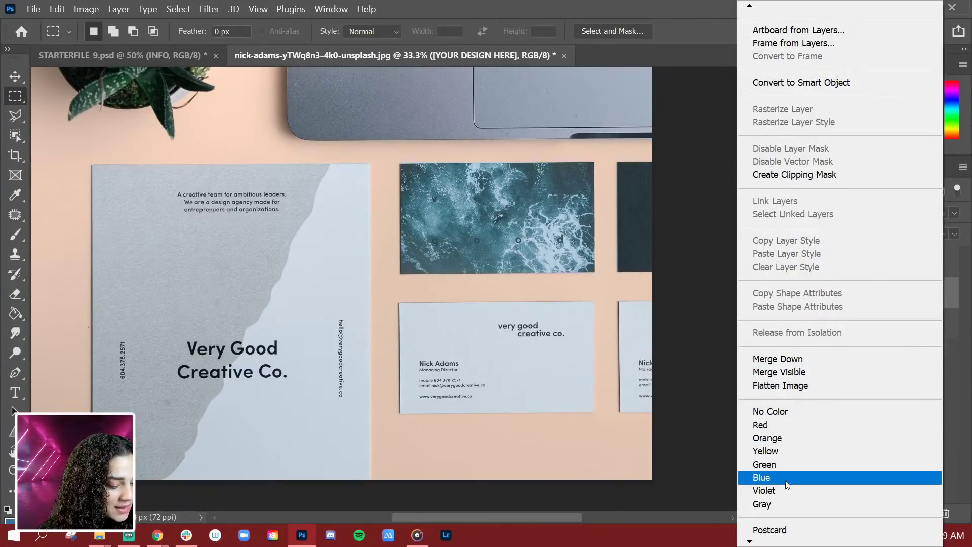
left_click(777, 425)
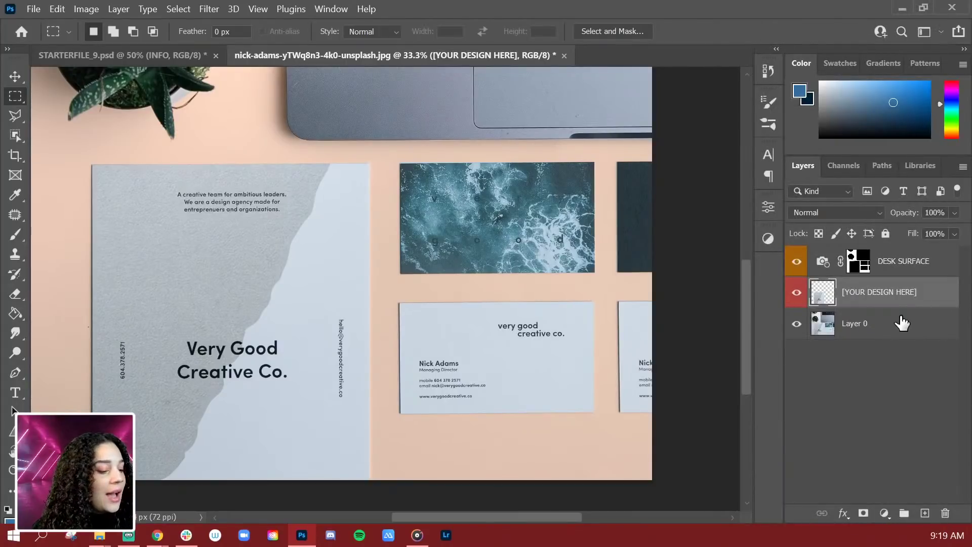
right_click(825, 304)
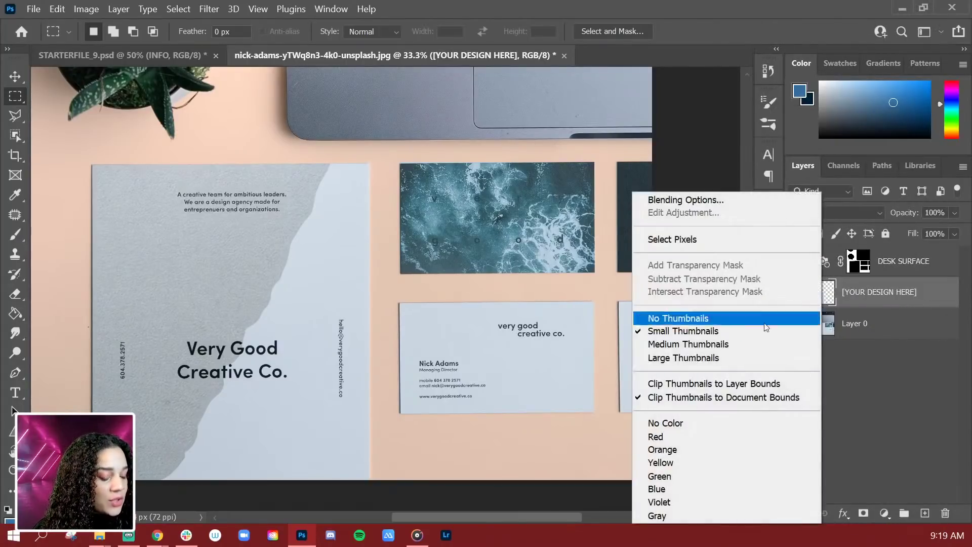
right_click(937, 299)
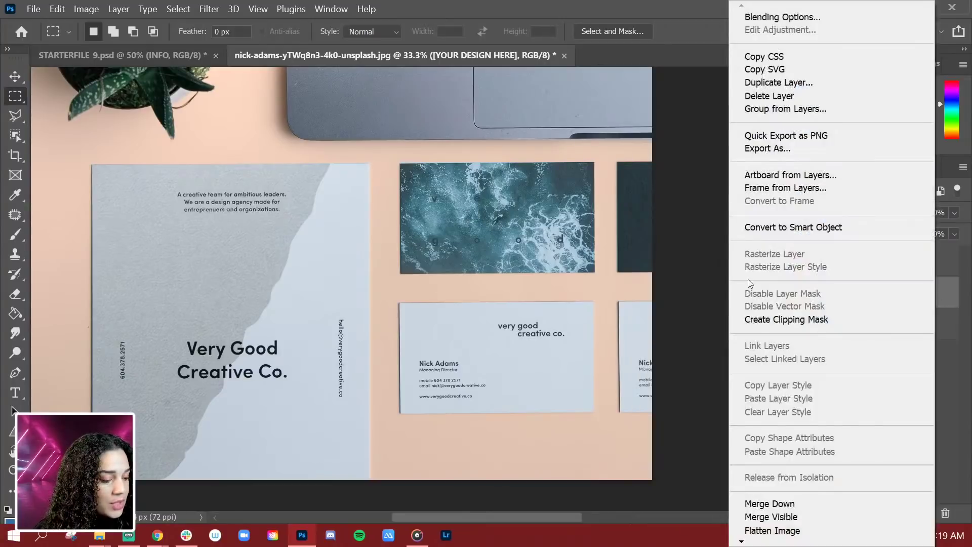
left_click(790, 224)
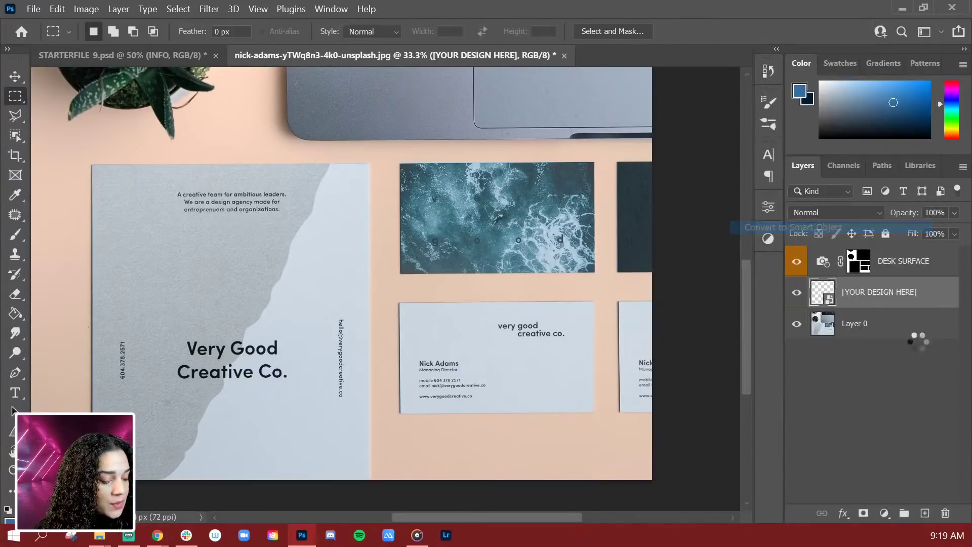
right_click(932, 304)
mouse_move(750, 540)
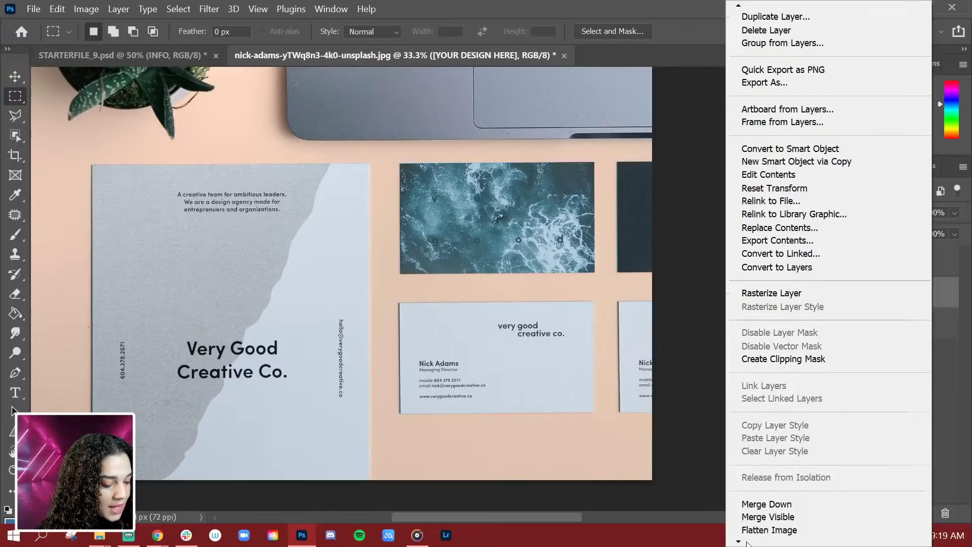
left_click(748, 505)
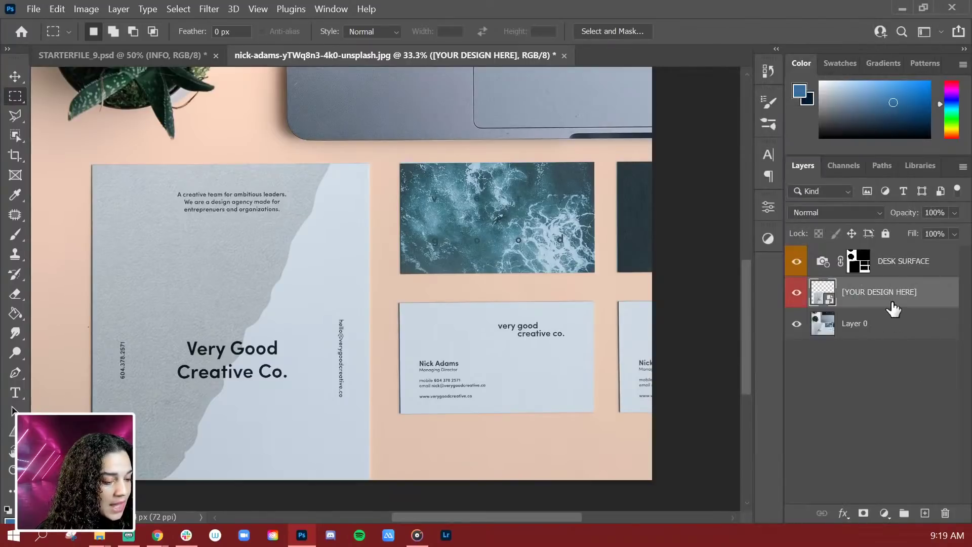
Step: Open the contents of the [YOUR DESIGN HERE] smart object and hide the original page artwork inside it
double_click(824, 294)
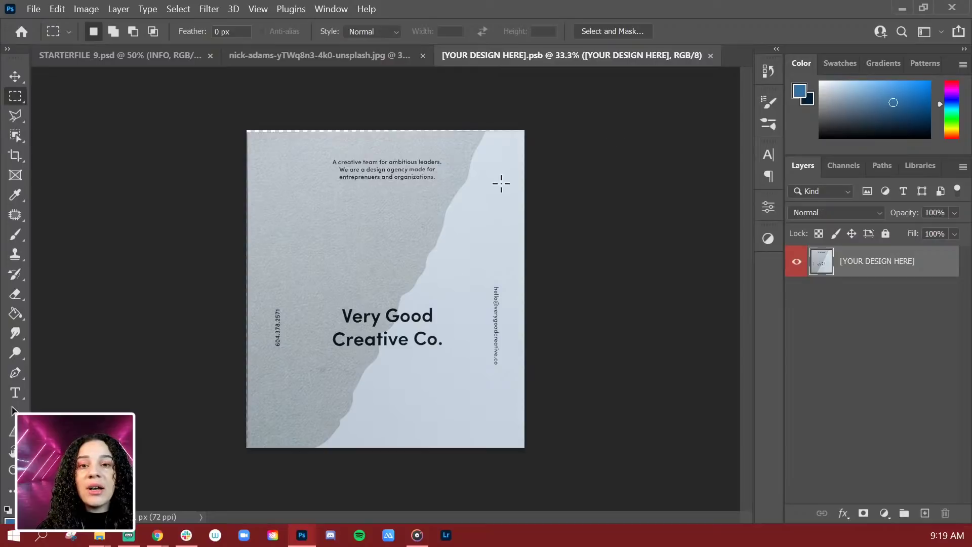
left_click(366, 62)
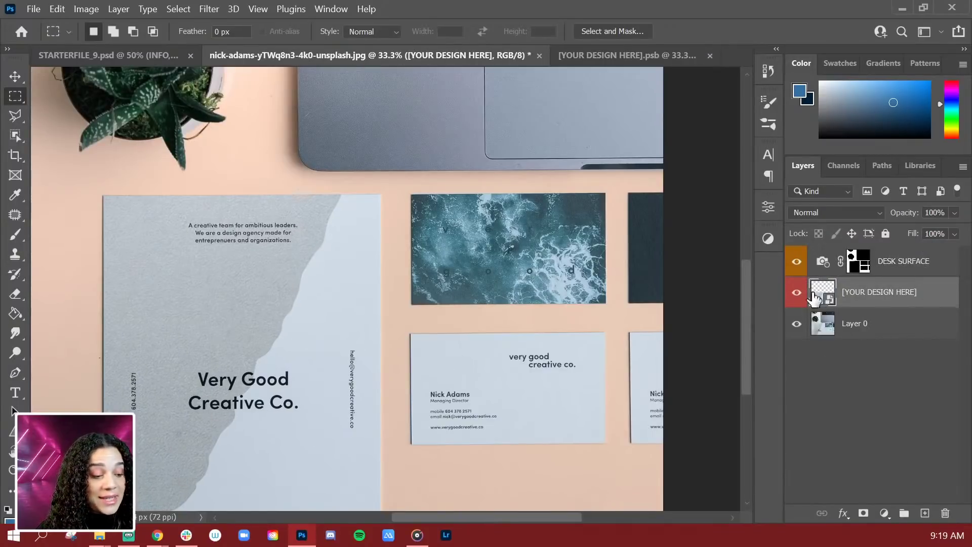
left_click(618, 55)
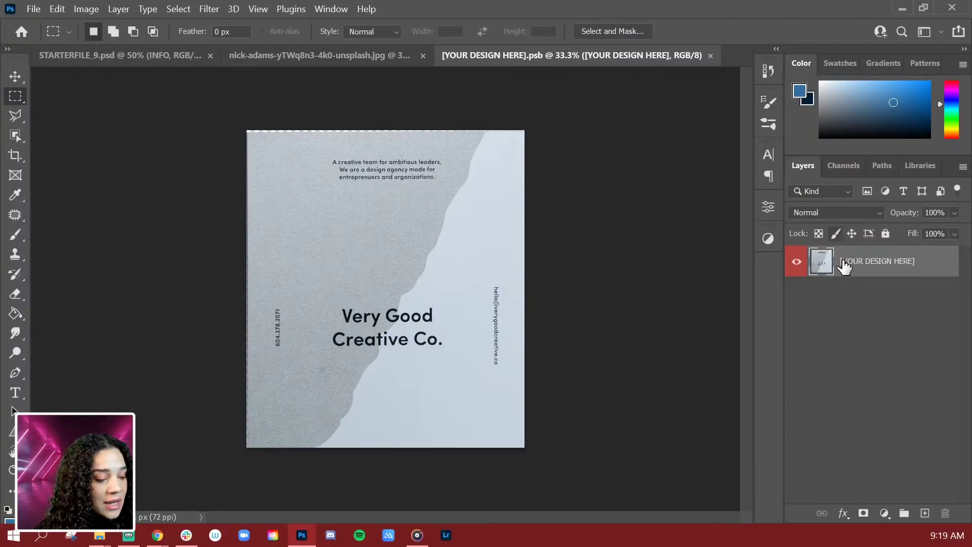
left_click(796, 262)
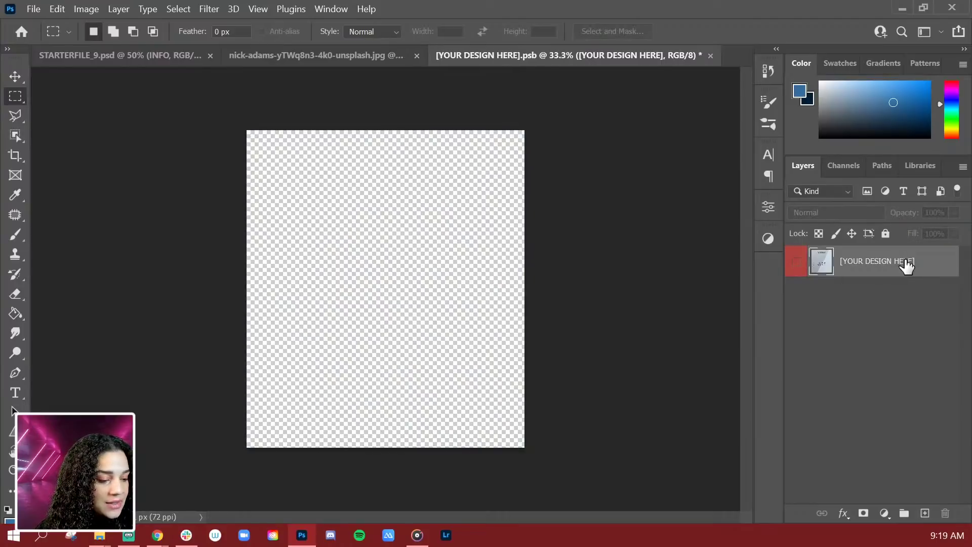
Step: Add a new layer in the smart object and fill it with a muted purple using the Paint Bucket
key("ctrl+shift+n")
key("Return")
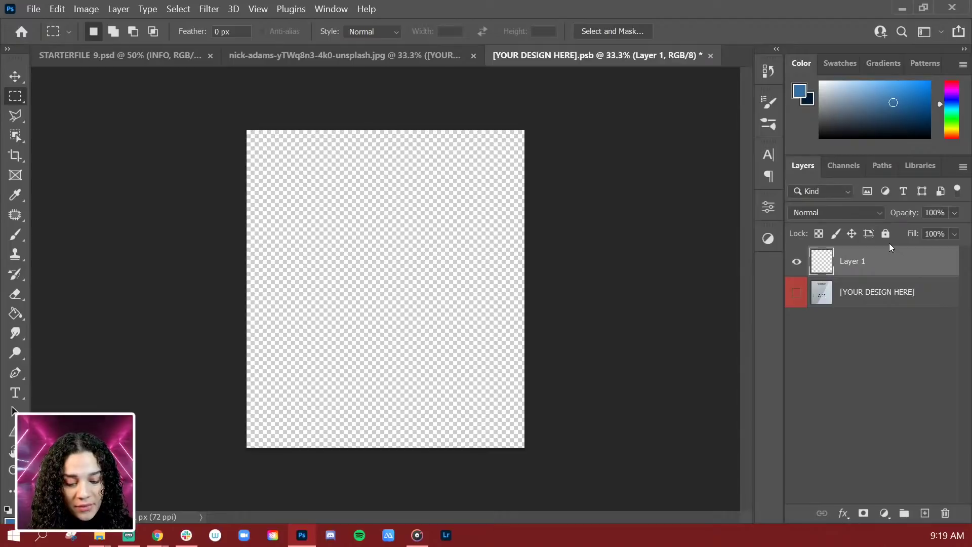
key("g")
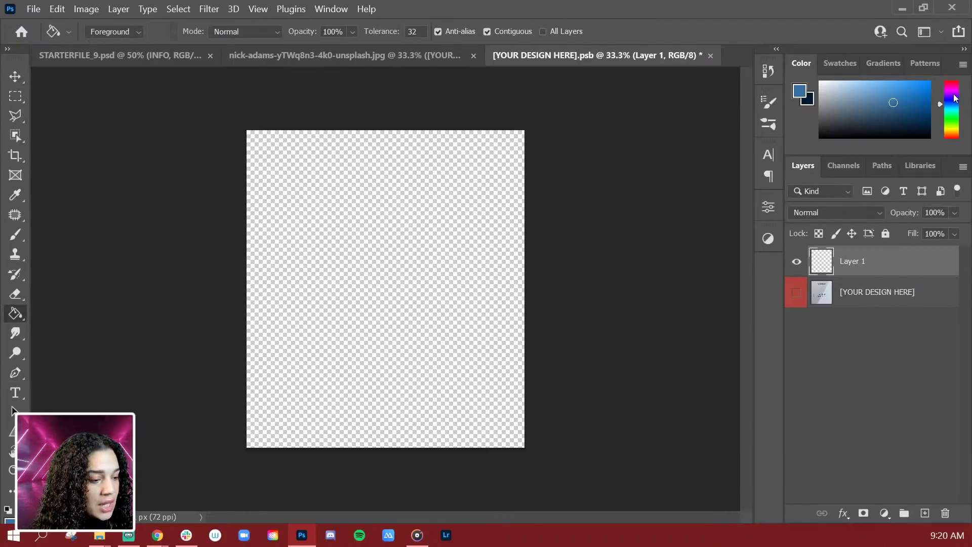
left_click(950, 93)
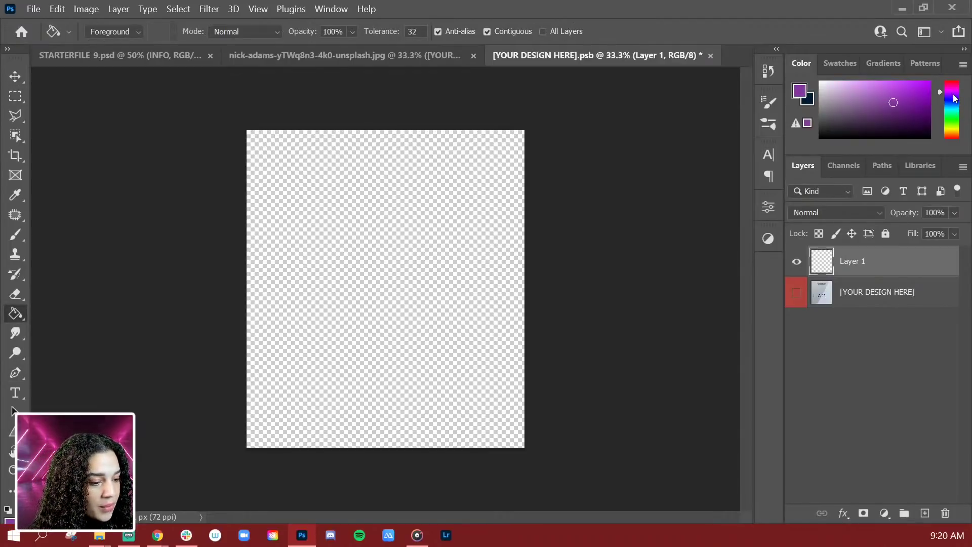
left_click(857, 96)
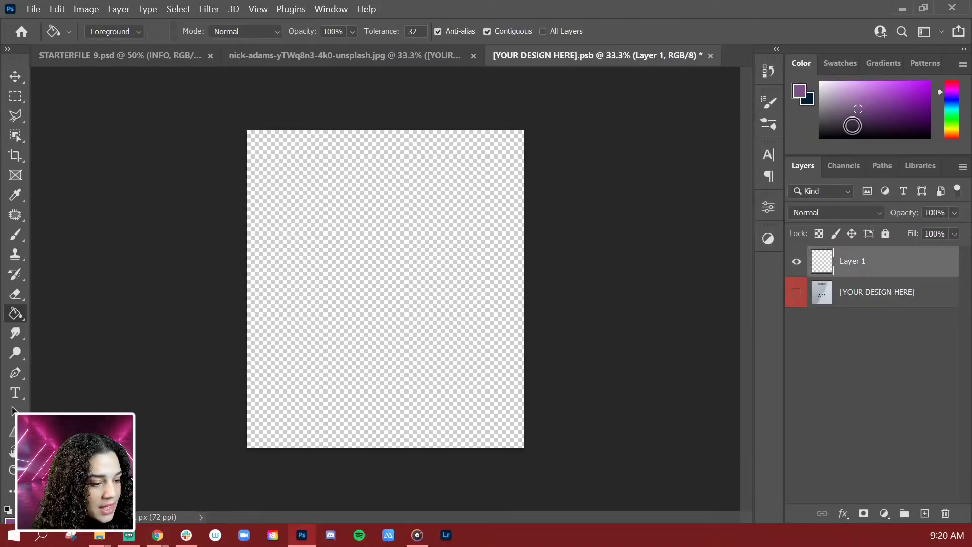
left_click(382, 285)
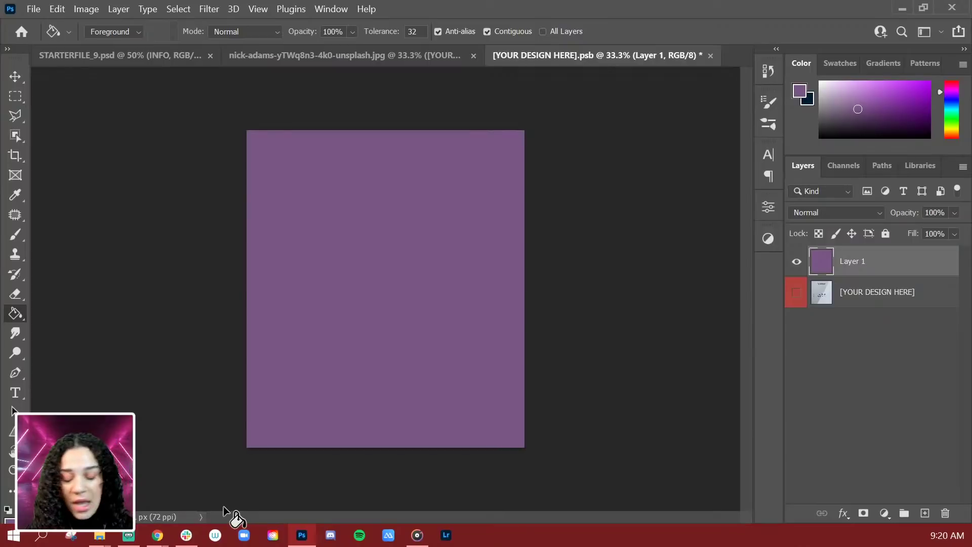
Step: Add another new layer and select a triangular area across the page's upper-left corner with the Polygonal Lasso
key("ctrl+shift+n")
key("Return")
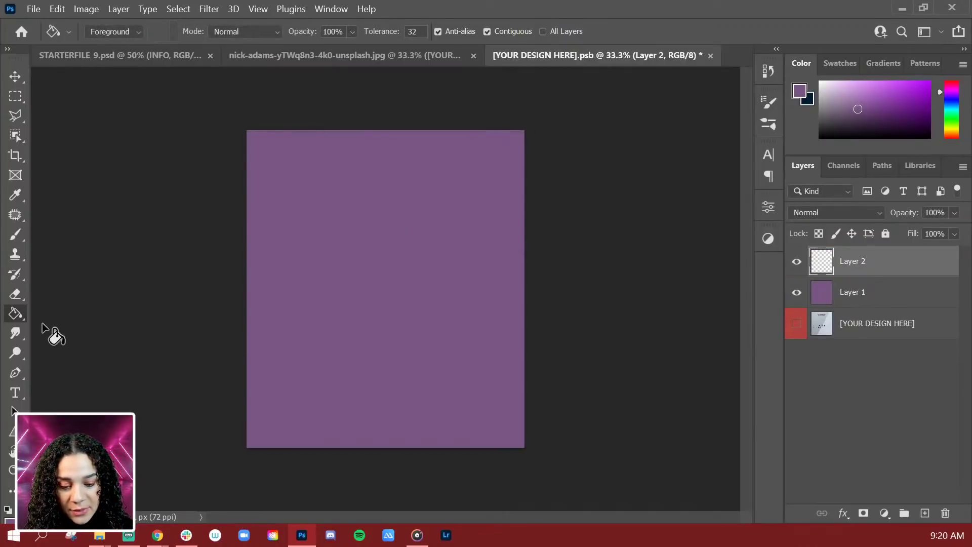
left_click(16, 116)
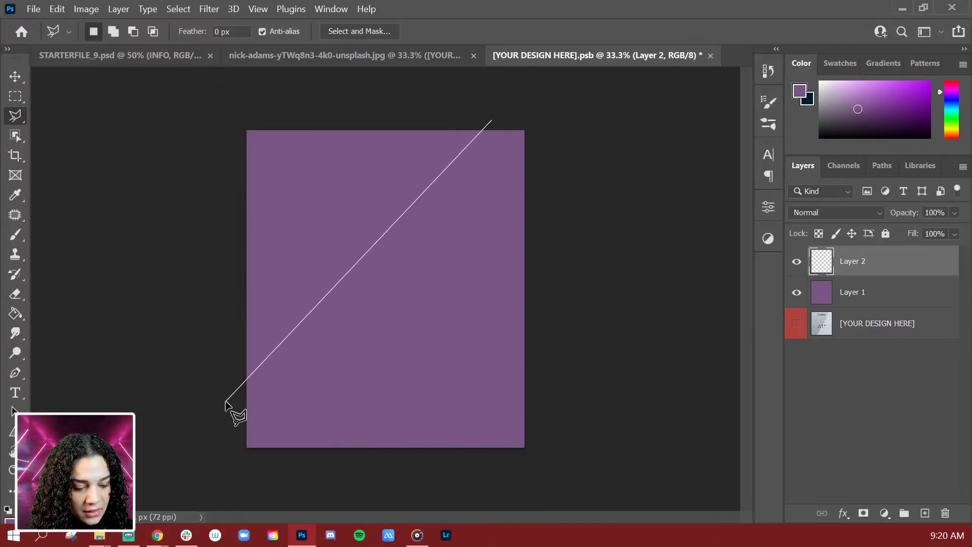
left_click(182, 265)
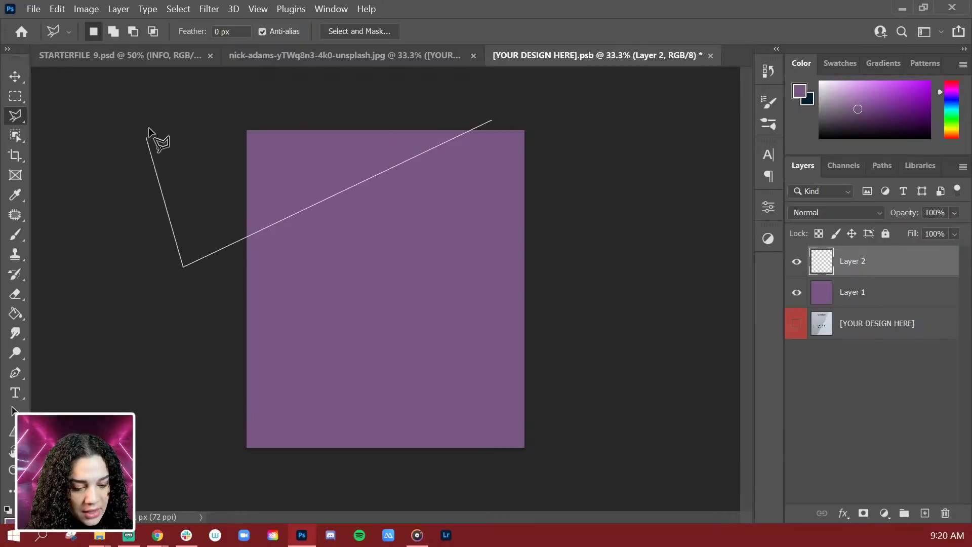
left_click(182, 83)
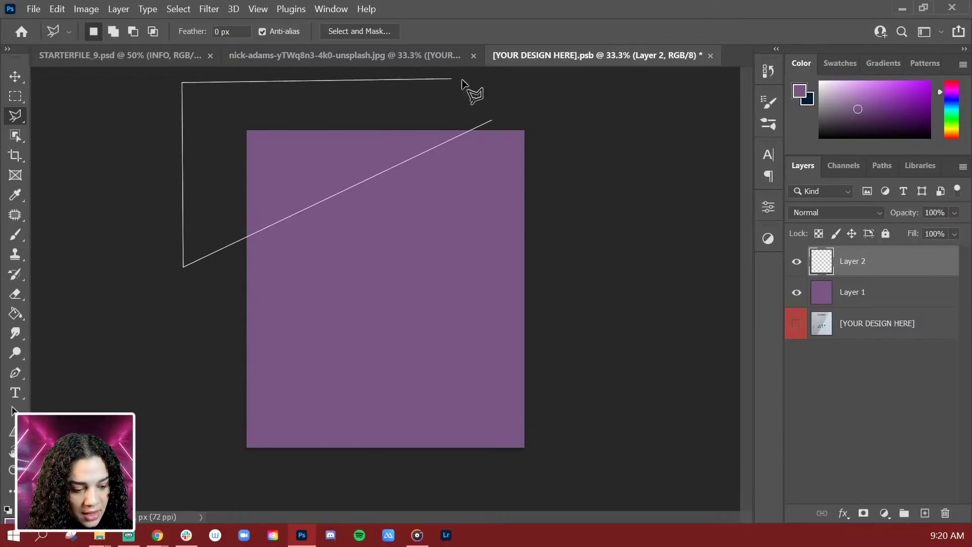
left_click(491, 118)
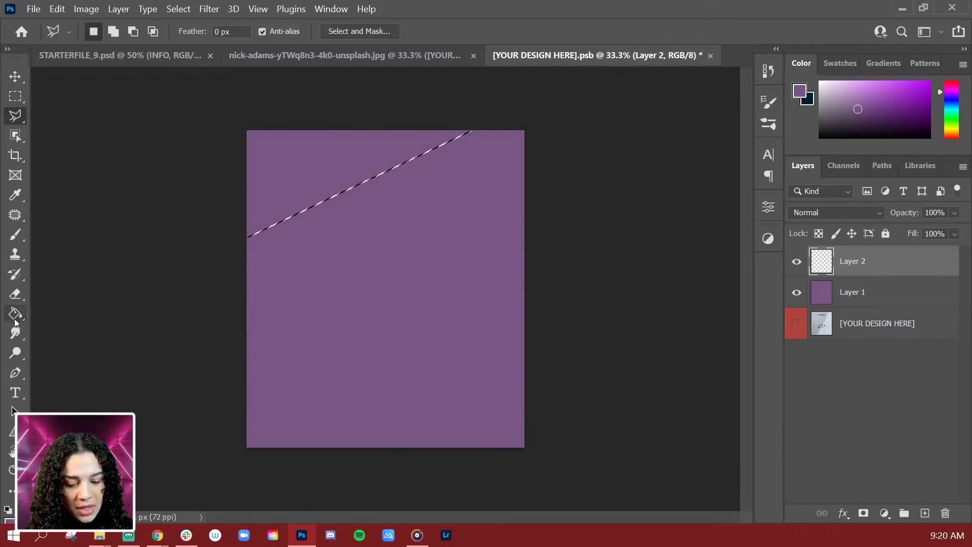
Step: Fill the triangular corner selection with white on a further new layer
key("g")
key("d")
key("x")
key("ctrl+shift+n")
key("Return")
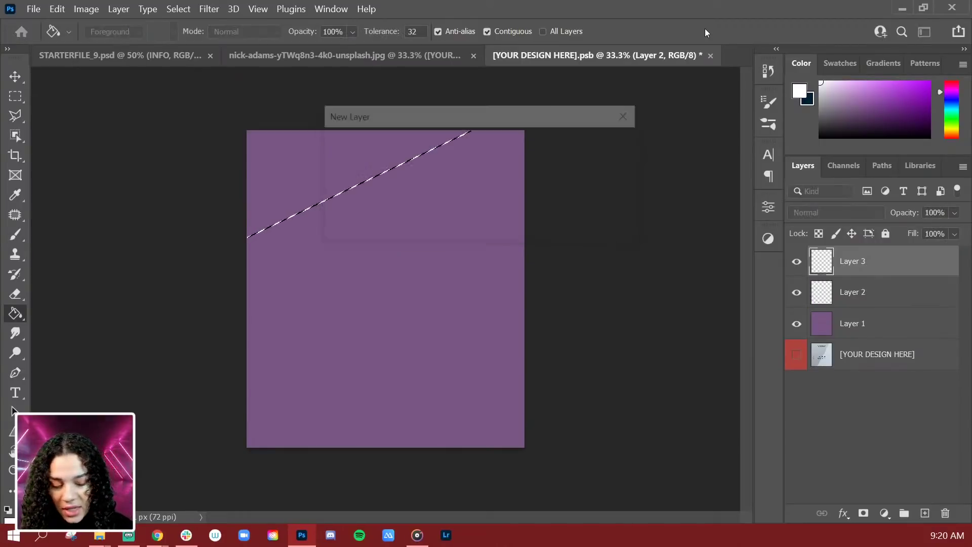
left_click(330, 155)
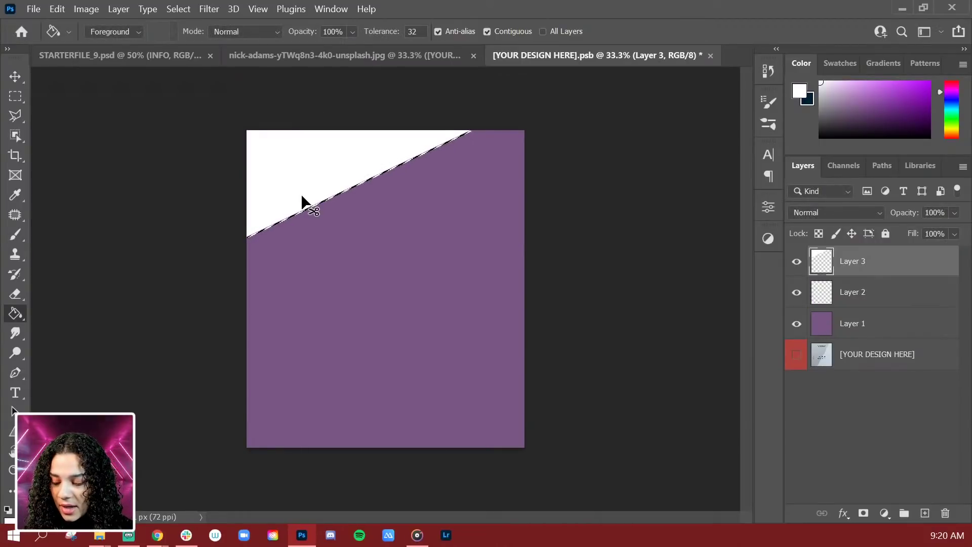
Step: Duplicate the white triangle, rotate the copy to about -173.5°, and enlarge and position it across the page's lower-right corner
key("ctrl+j")
key("ctrl+t")
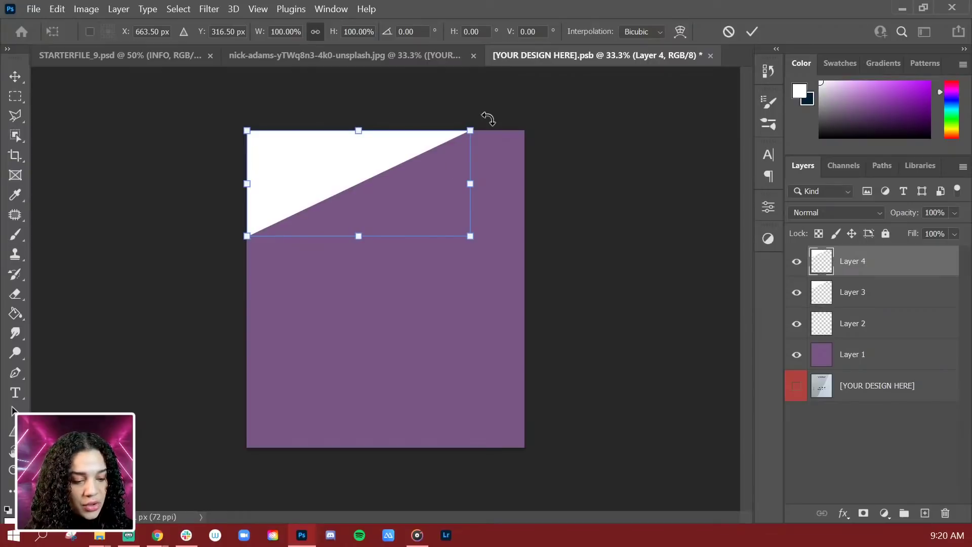
left_click_drag(488, 120, 146, 306)
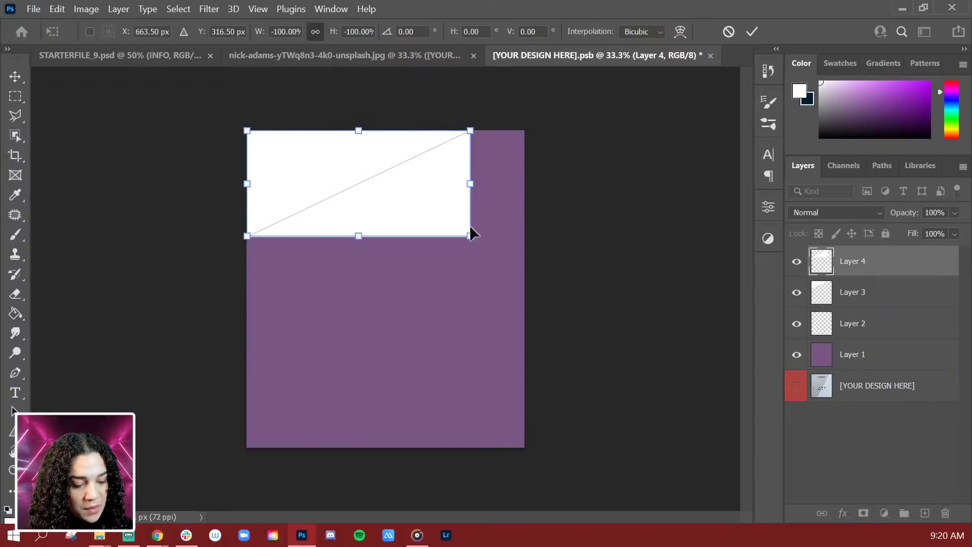
left_click_drag(470, 236, 665, 359)
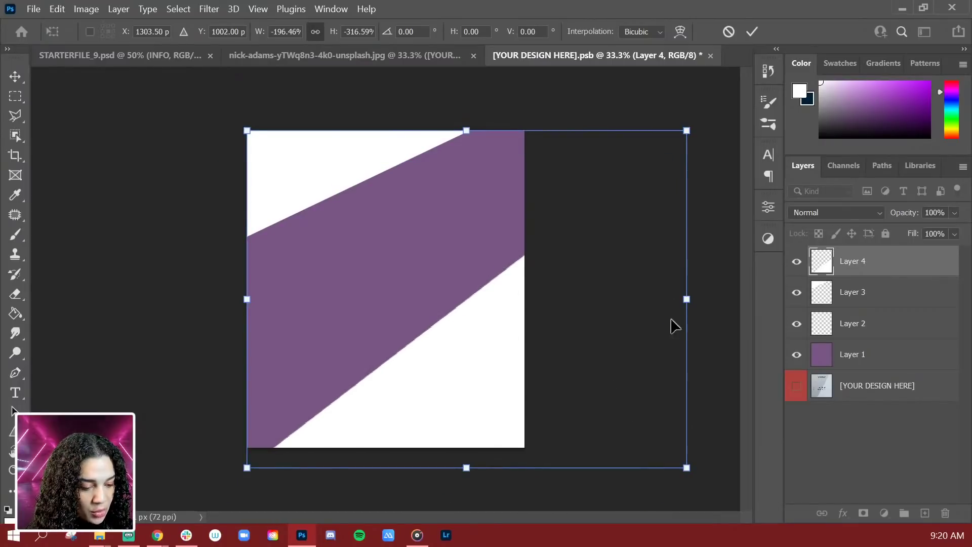
left_click_drag(729, 265, 708, 280)
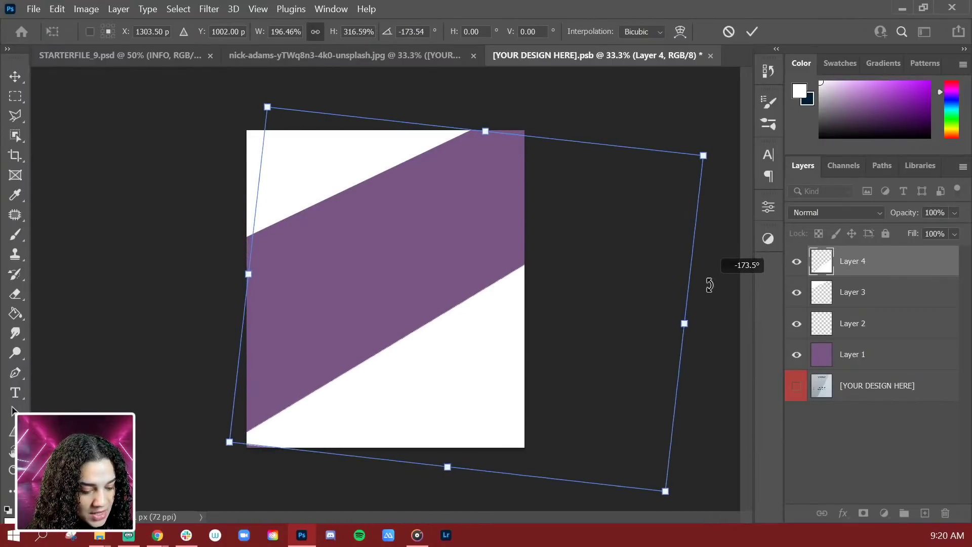
left_click_drag(615, 362, 582, 386)
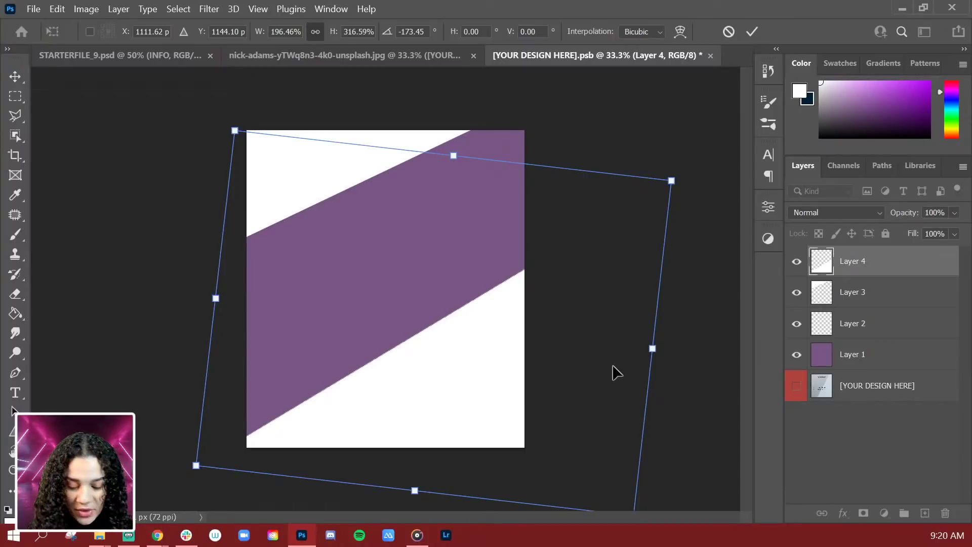
key("Return")
key("g")
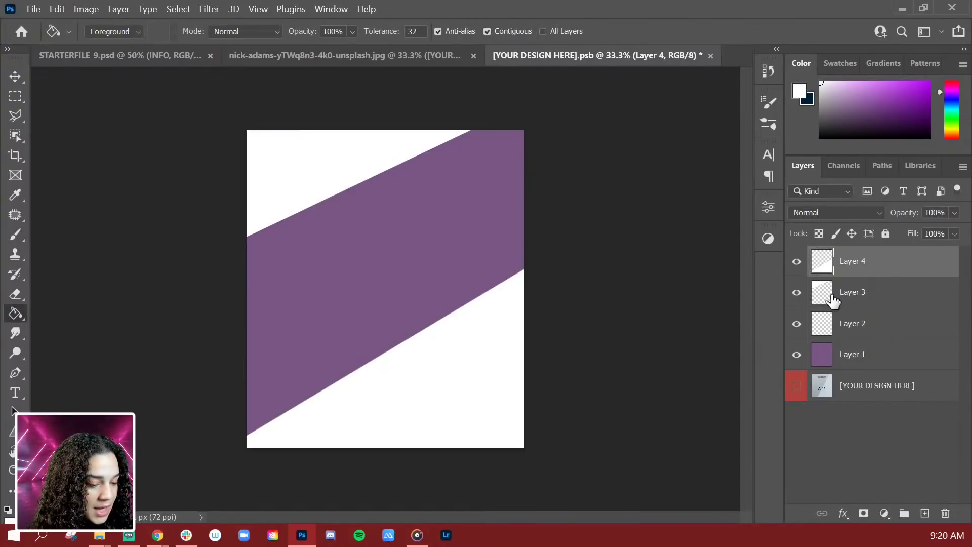
Step: Add a new layer and brush a thick white zigzag across the purple band as a placeholder headline
key("ctrl+shift+n")
key("Return")
key("b")
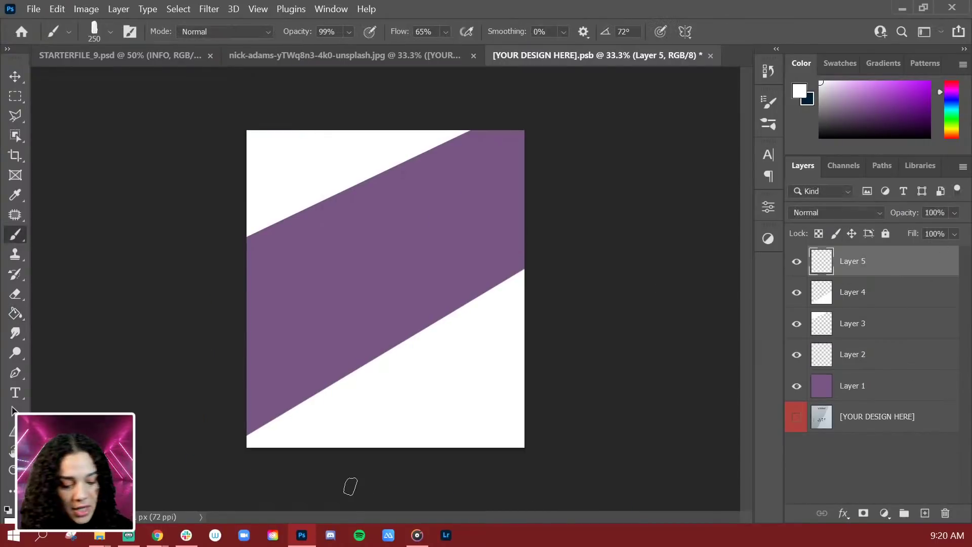
mouse_move(296, 228)
left_mouse_down()
mouse_move(305, 263)
mouse_move(375, 222)
mouse_move(456, 219)
mouse_move(483, 232)
left_mouse_up()
Step: With the sampled purple, brush a placeholder @ handle in the lower-right corner and a small logo with three text lines in the upper-left corner
key("alt")
left_click(395, 291, "alt")
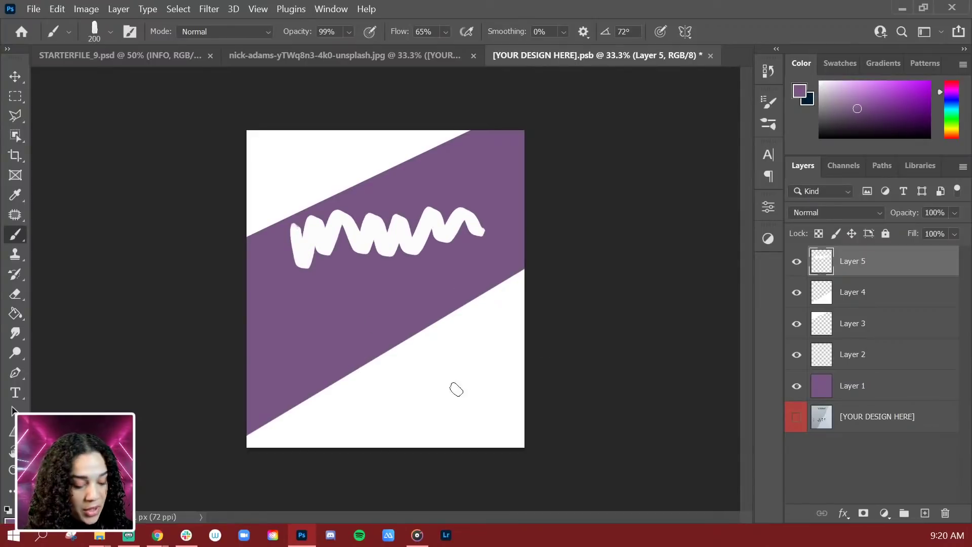
left_click_drag(411, 421, 426, 415)
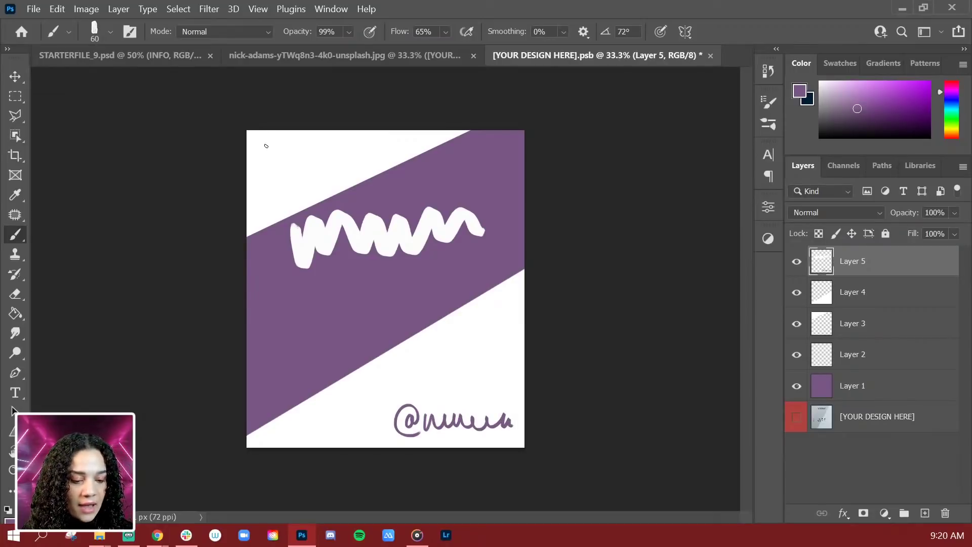
left_click_drag(261, 144, 354, 152)
left_click_drag(285, 159, 357, 159)
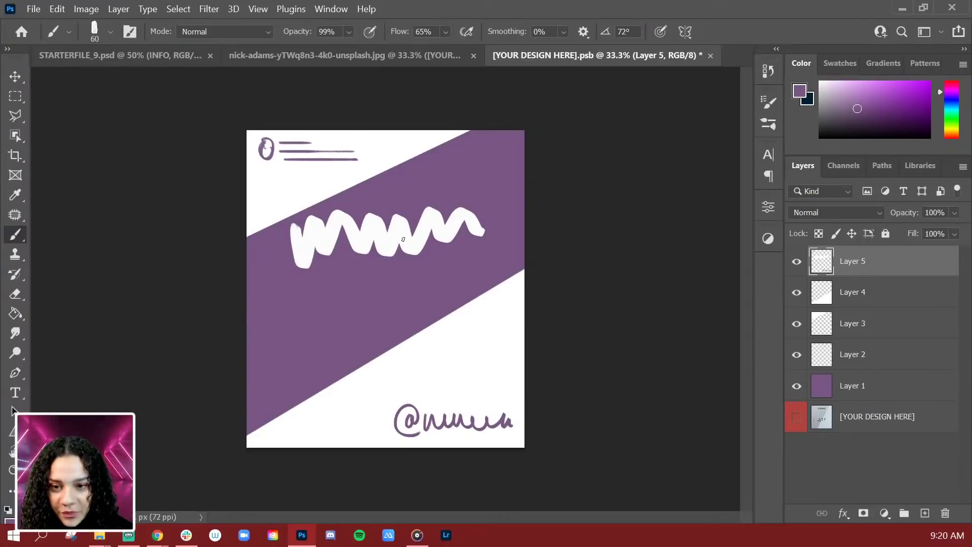
Step: With white sampled from the headline, paint four straight placeholder text lines beneath it and a small round logo in the page's upper-right corner
left_click(349, 229, "alt")
left_click(277, 281)
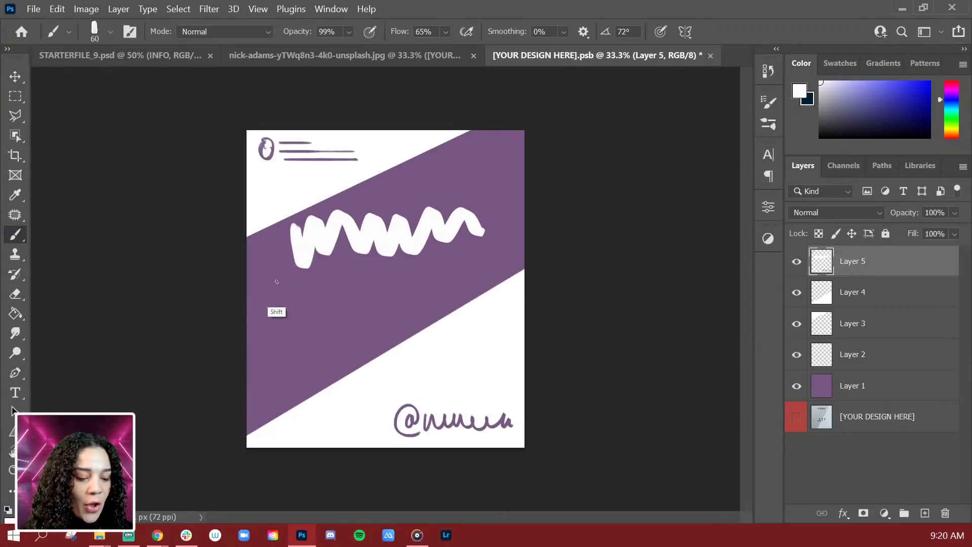
left_click(477, 281, "shift")
left_click(294, 307)
left_click(440, 306, "shift")
left_click(273, 328)
left_click(382, 328, "shift")
left_click(260, 364)
left_click(332, 364, "shift")
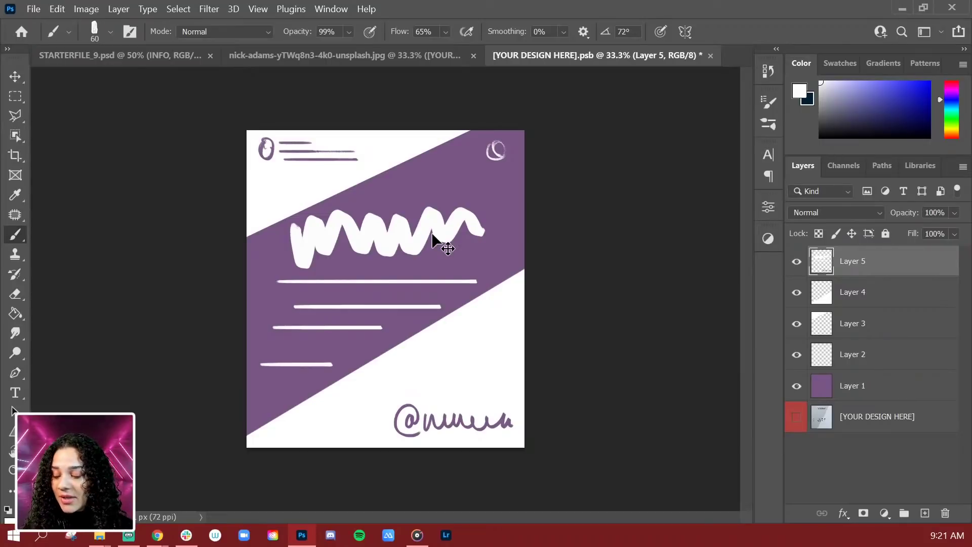
Step: Save the smart object's contents and return to the nick-adams mockup document to check the updated page design
key("ctrl+s")
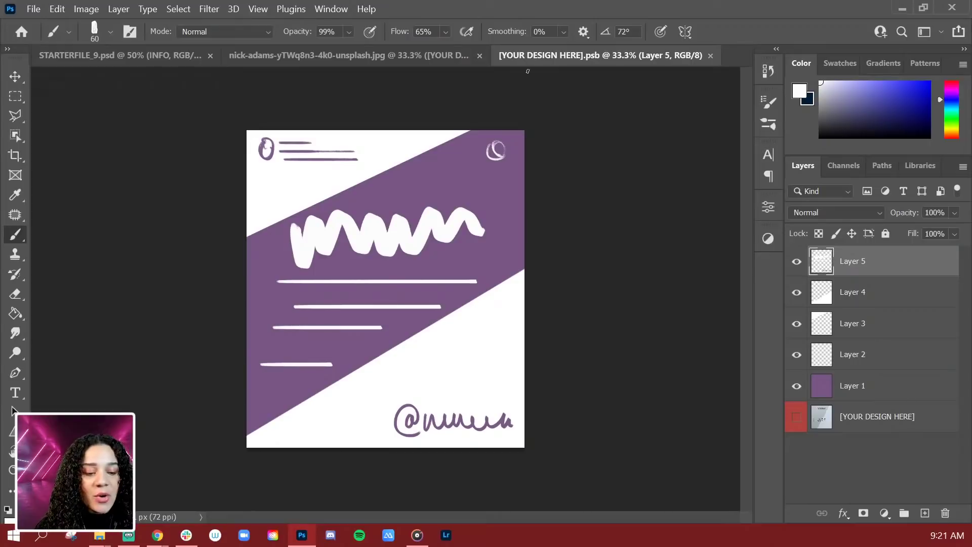
left_click(384, 54)
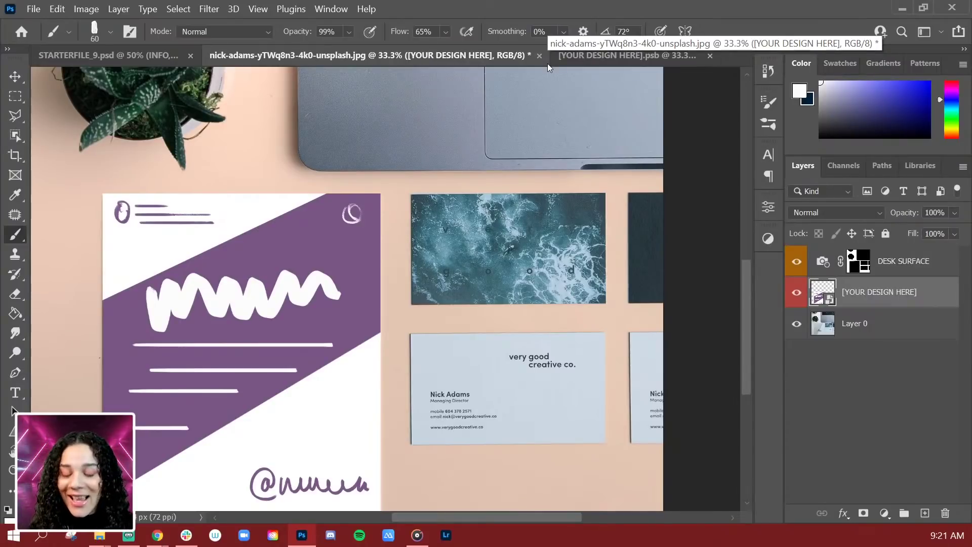
key("ctrl+minus")
key("ctrl+minus")
key("ctrl+plus")
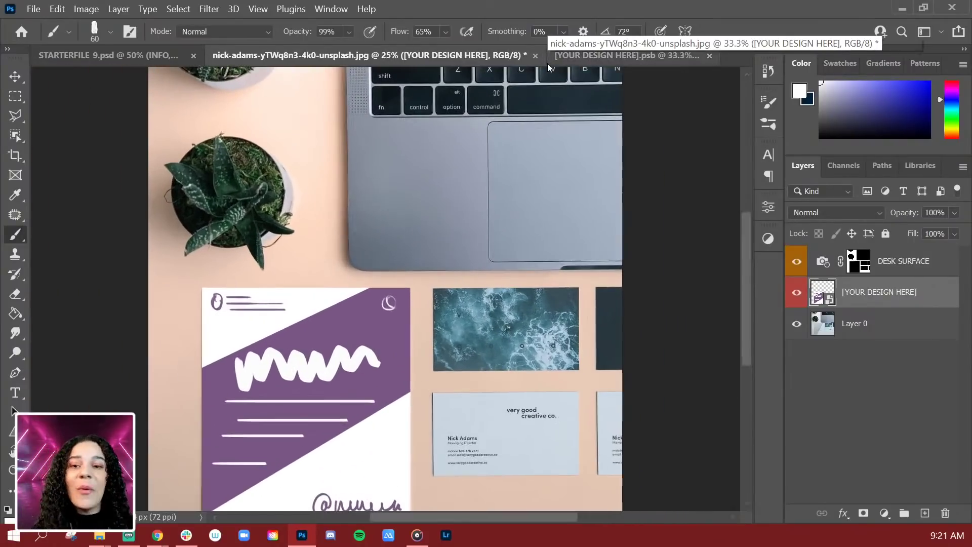
key("ctrl+plus")
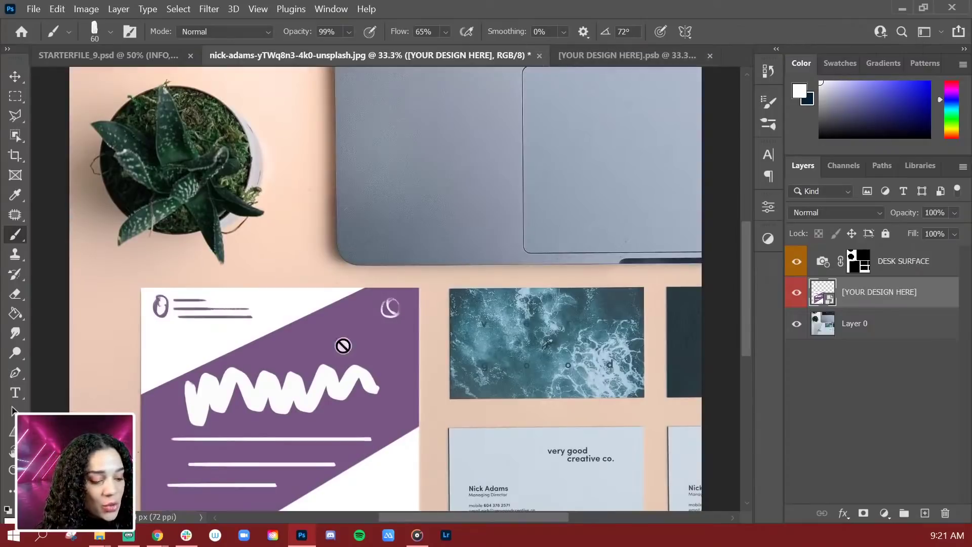
left_click_drag(539, 336, 460, 223)
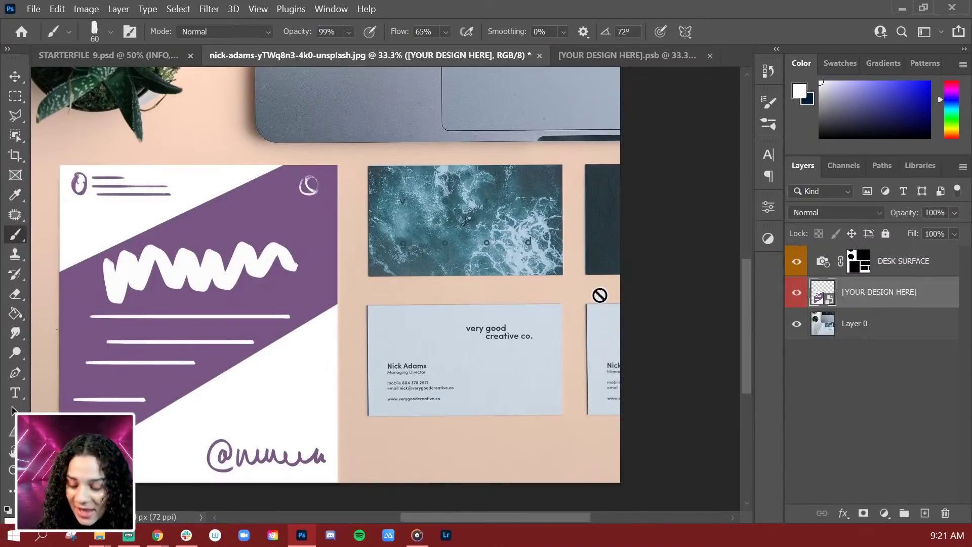
key("ctrl+minus")
key("ctrl+minus")
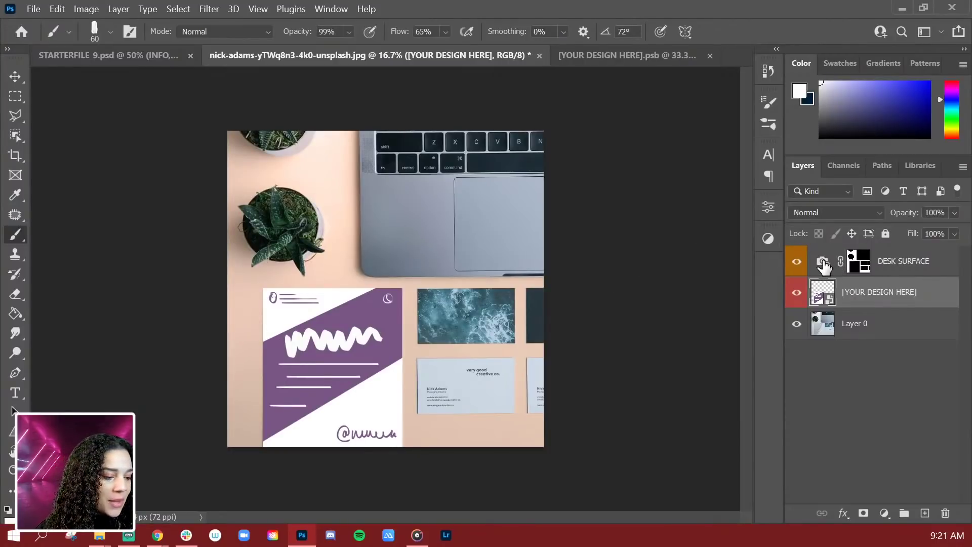
Step: Try black as the DESK SURFACE photo filter colour at a density of 84%
double_click(853, 262)
left_click(602, 291)
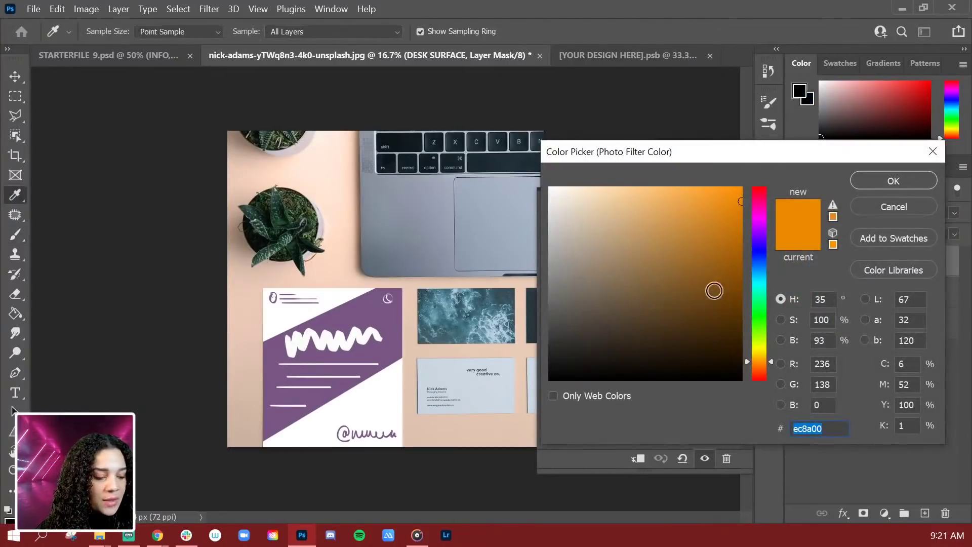
left_click(752, 227)
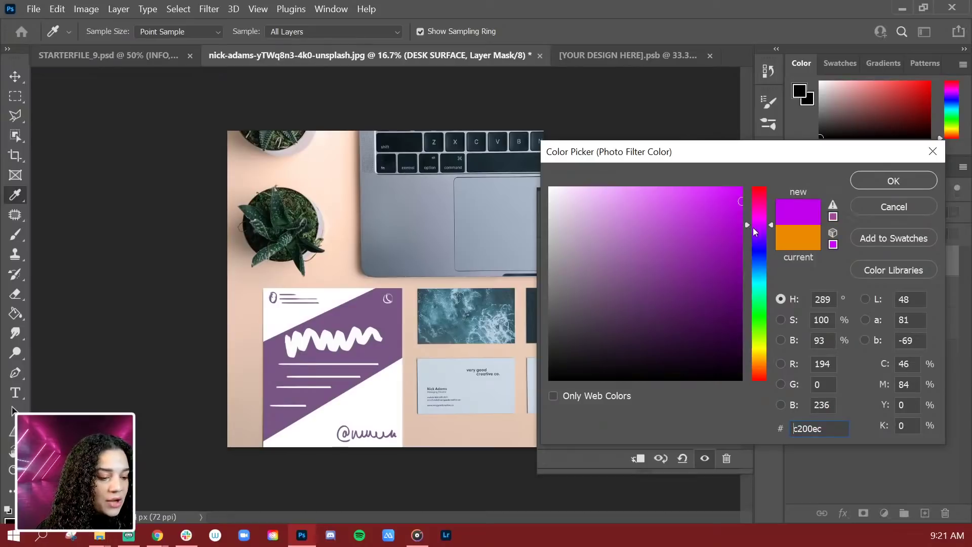
left_click(364, 318)
left_click(887, 189)
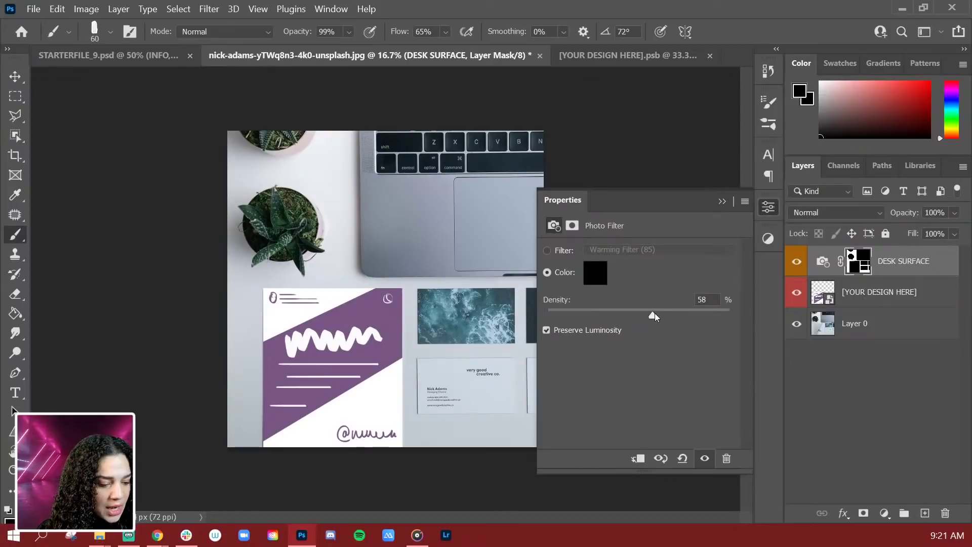
left_click_drag(652, 315, 703, 323)
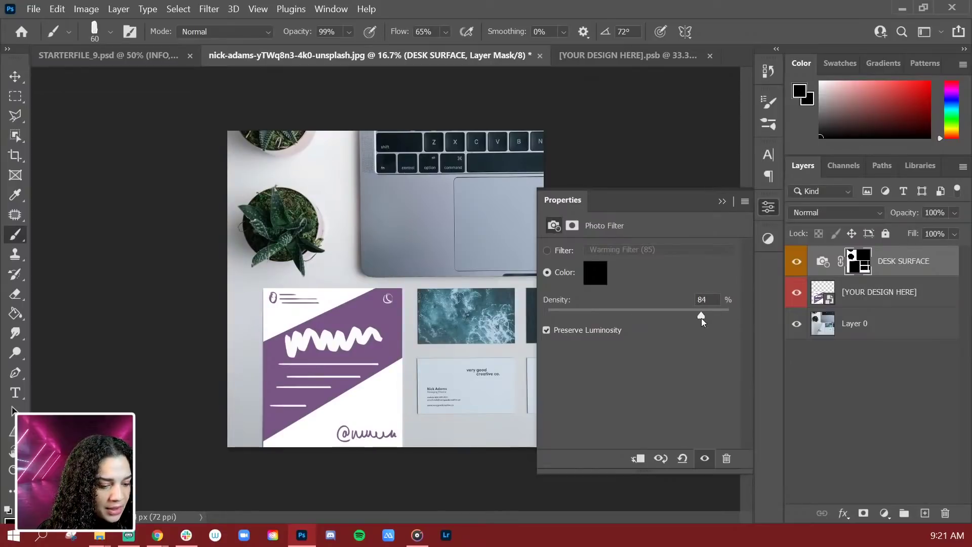
Step: Set the DESK SURFACE photo filter colour to the muted purple 6b4b8d
left_click(594, 278)
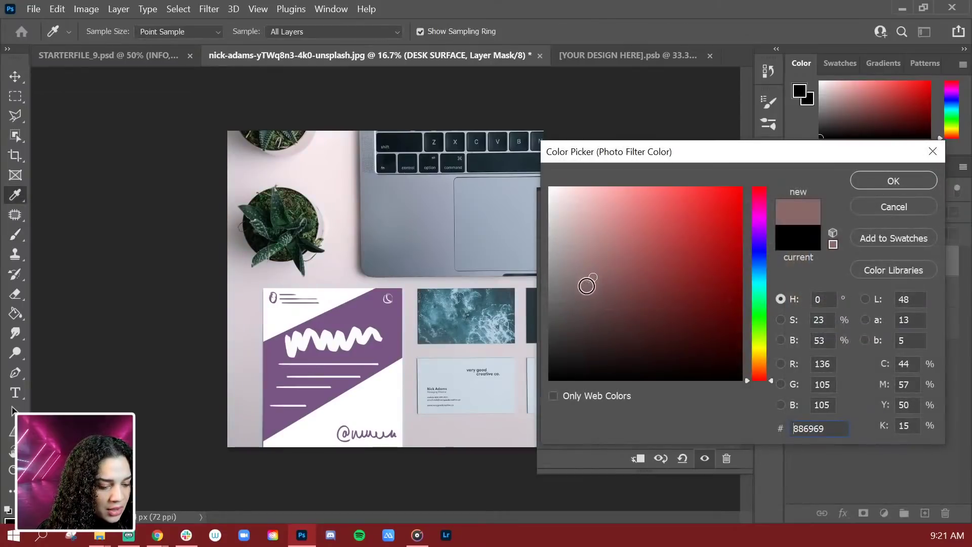
left_click(283, 356)
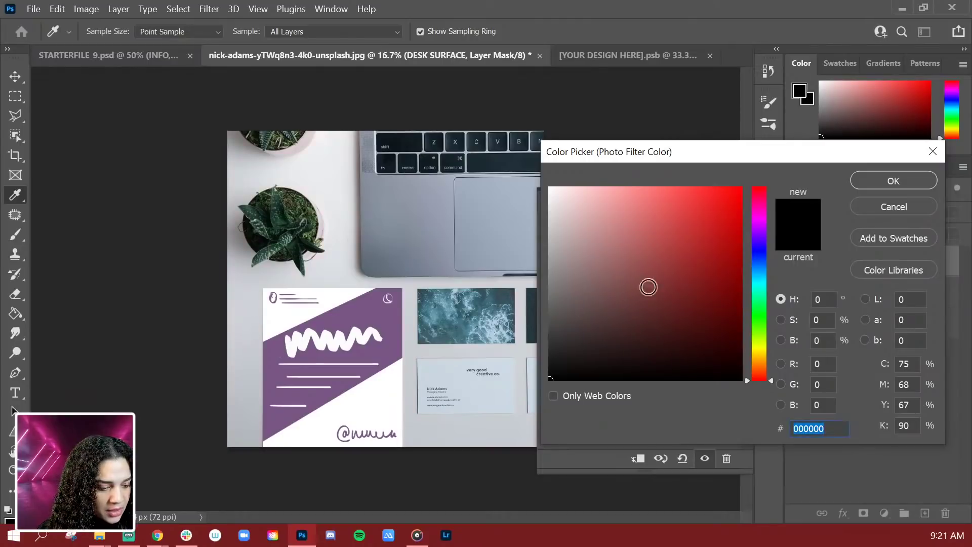
left_click(751, 235)
left_click(618, 243)
left_click_drag(617, 243, 640, 272)
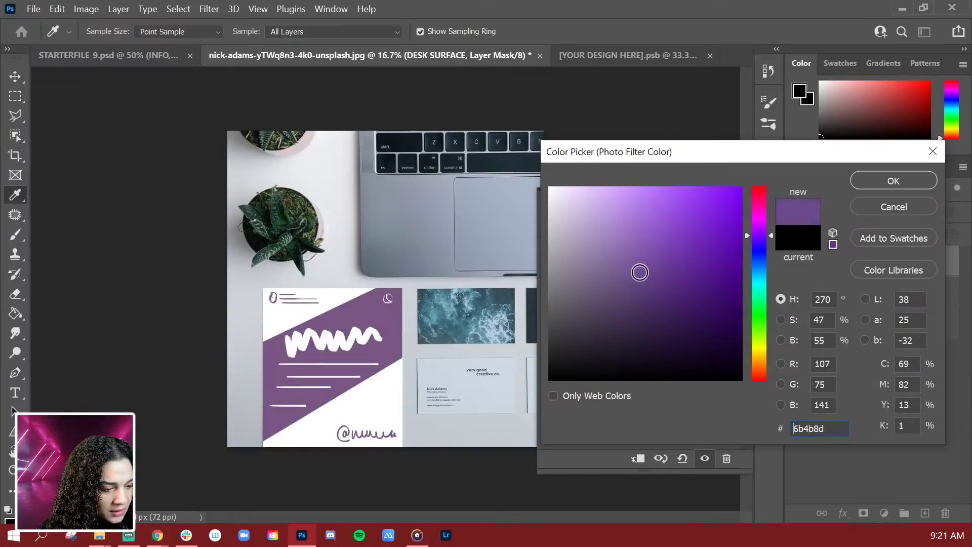
left_click(885, 182)
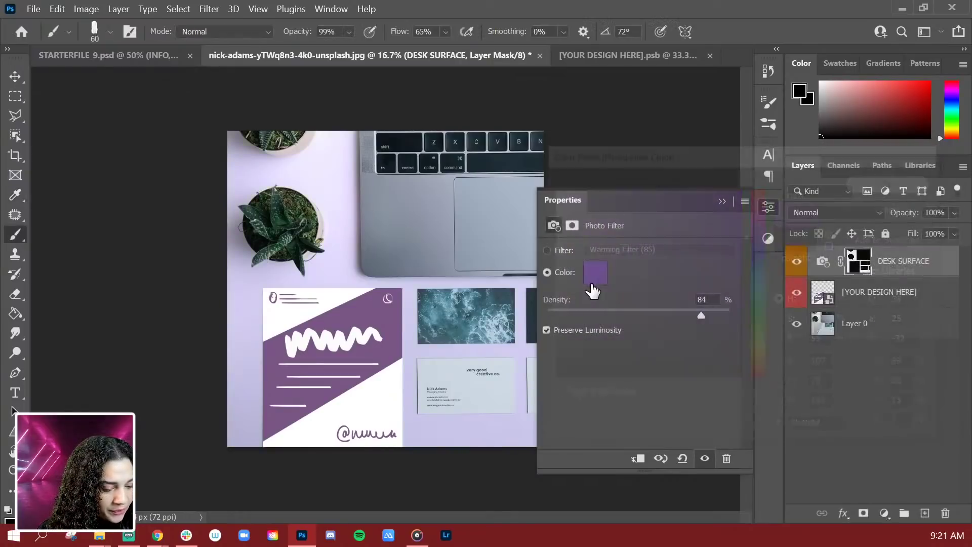
Step: Test lower filter densities with Preserve Luminosity off, then re-enable the option and set the density to 71%
left_click(547, 330)
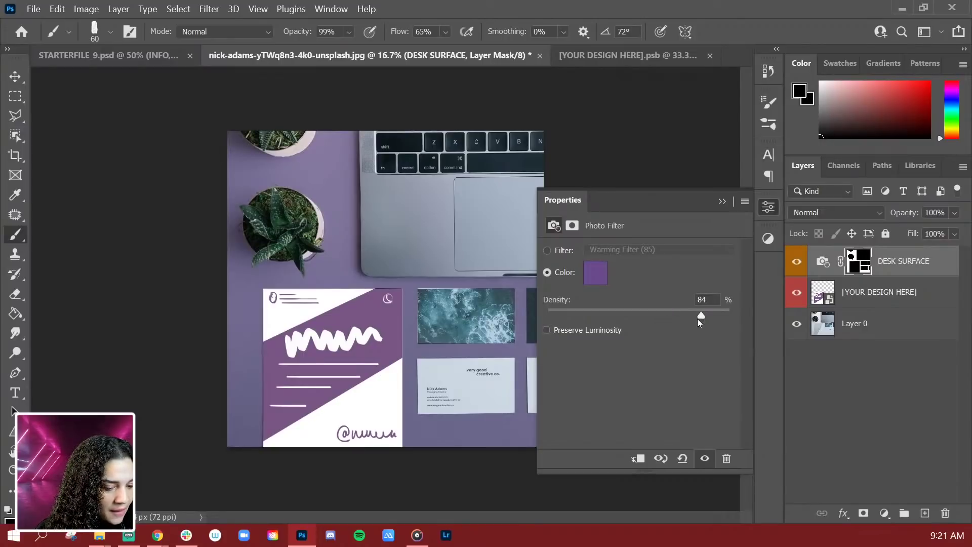
left_click_drag(698, 317, 661, 316)
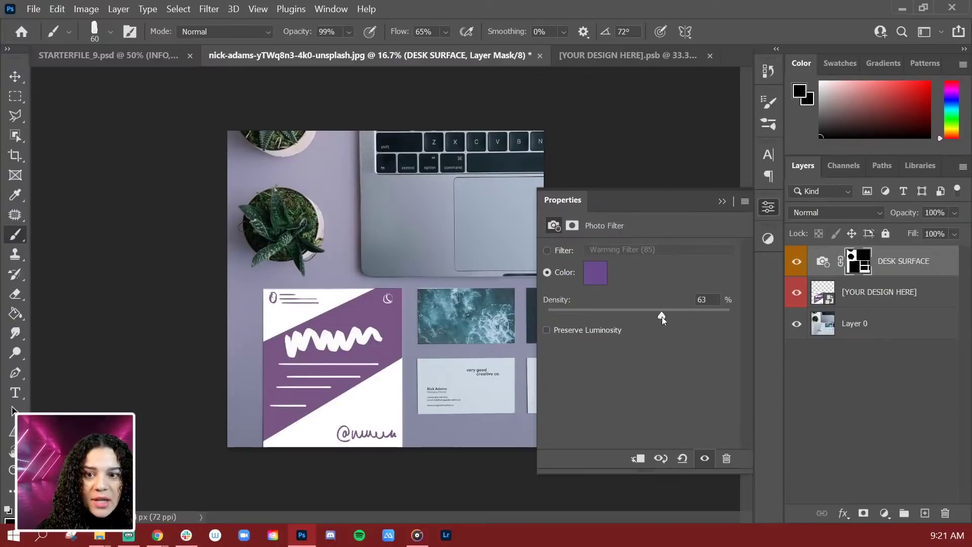
left_click_drag(661, 317, 655, 317)
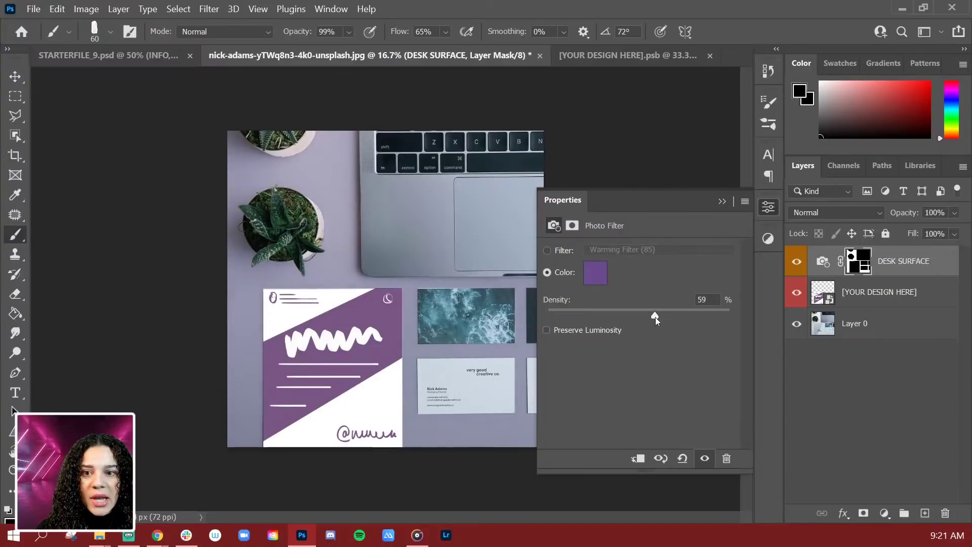
left_click(546, 330)
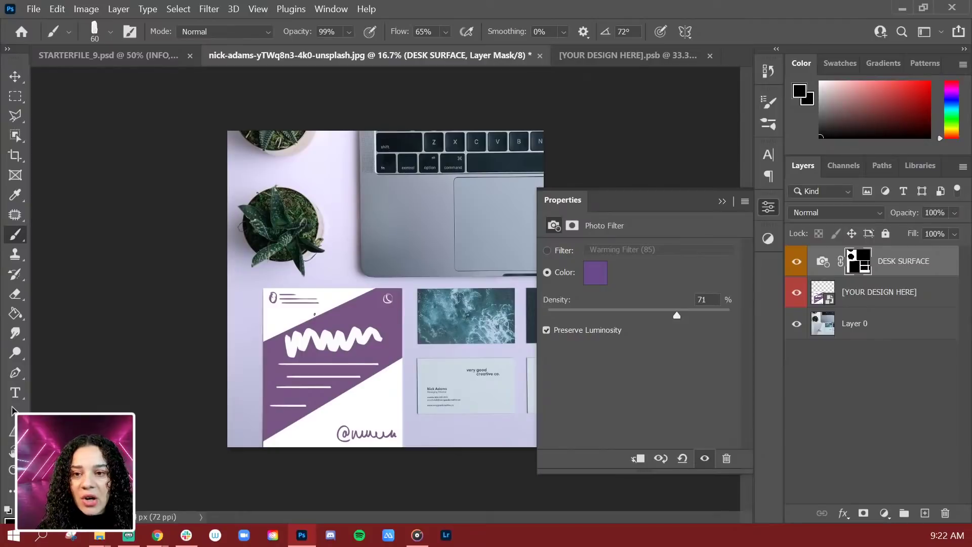
Step: Compare the mockup with the page design hidden and shown, and inspect the recoloured desk around the plants up close and as a whole
scroll(330, 211, "up", 3)
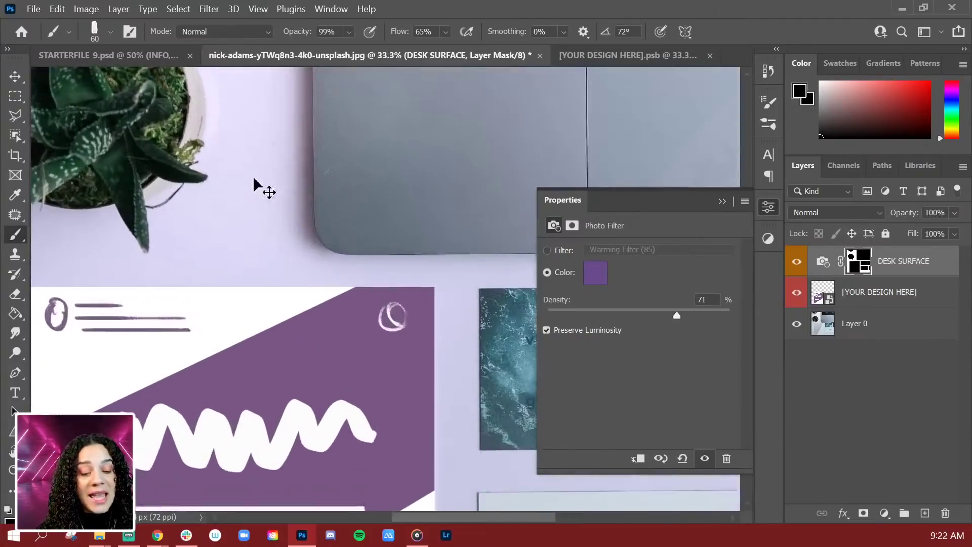
left_click(796, 293)
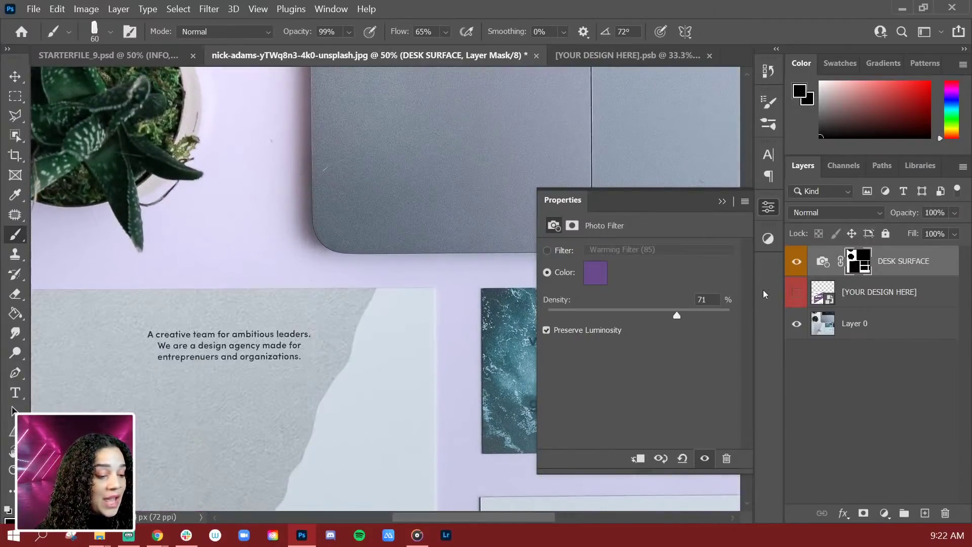
left_click(796, 294)
left_click(768, 207)
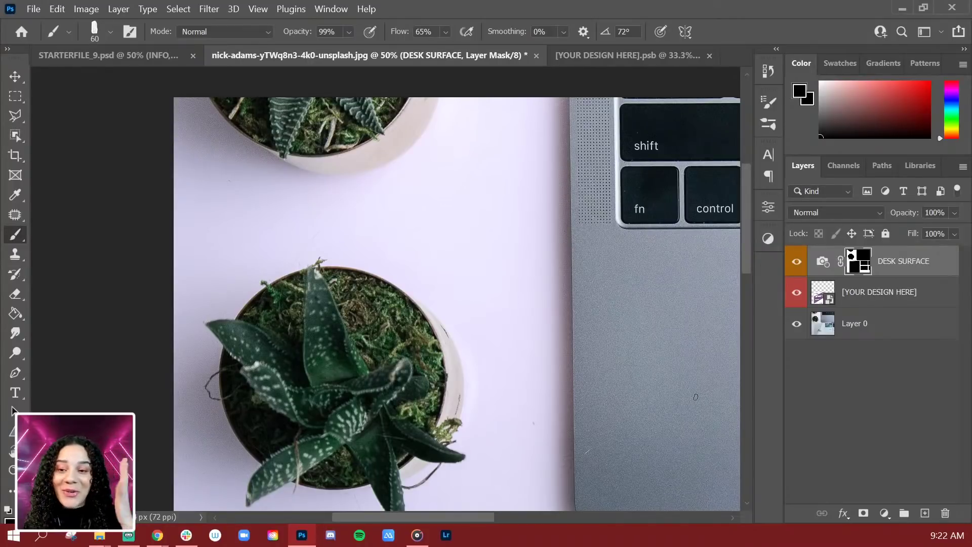
key("ctrl+minus")
key("ctrl+minus")
key("ctrl+minus")
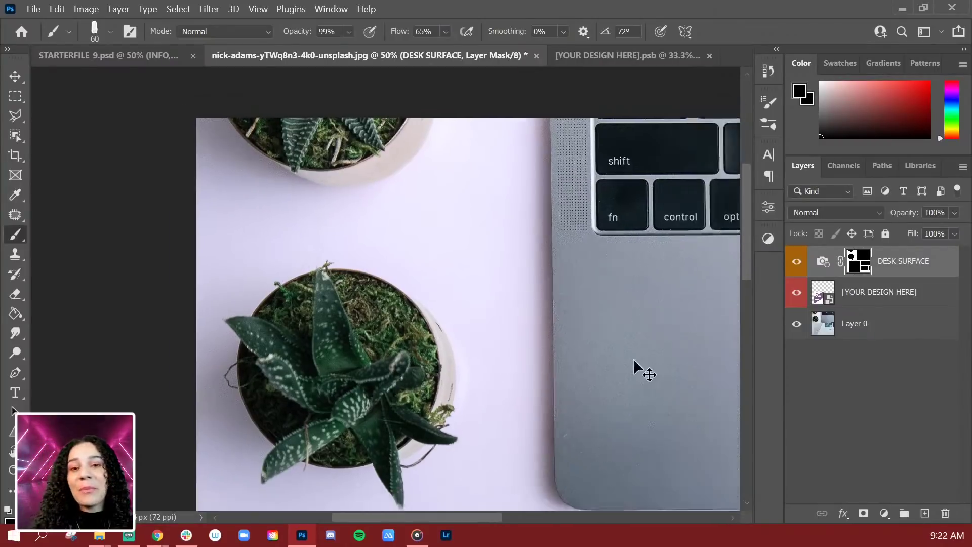
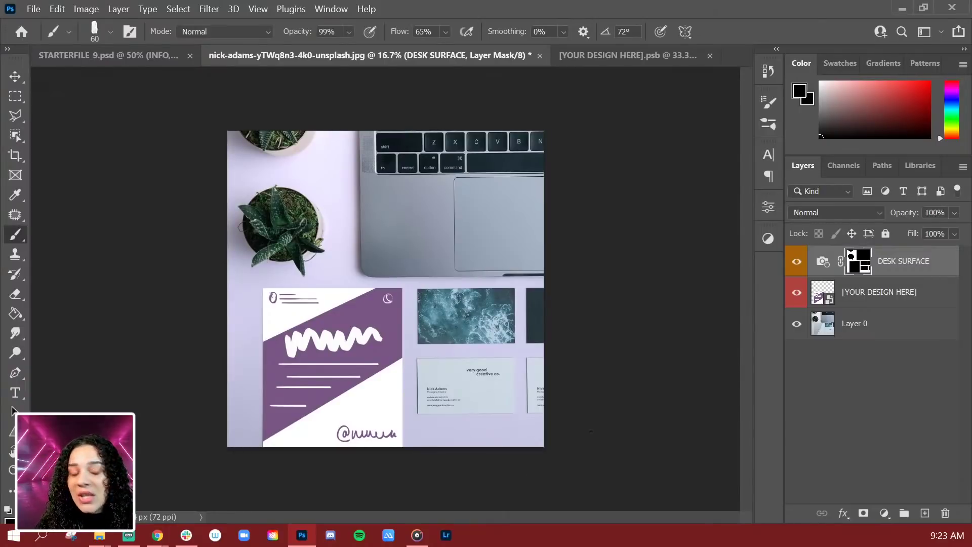
Step: Select Layer 0 and hide the DESK SURFACE and [YOUR DESIGN HERE] layers
left_click(877, 330)
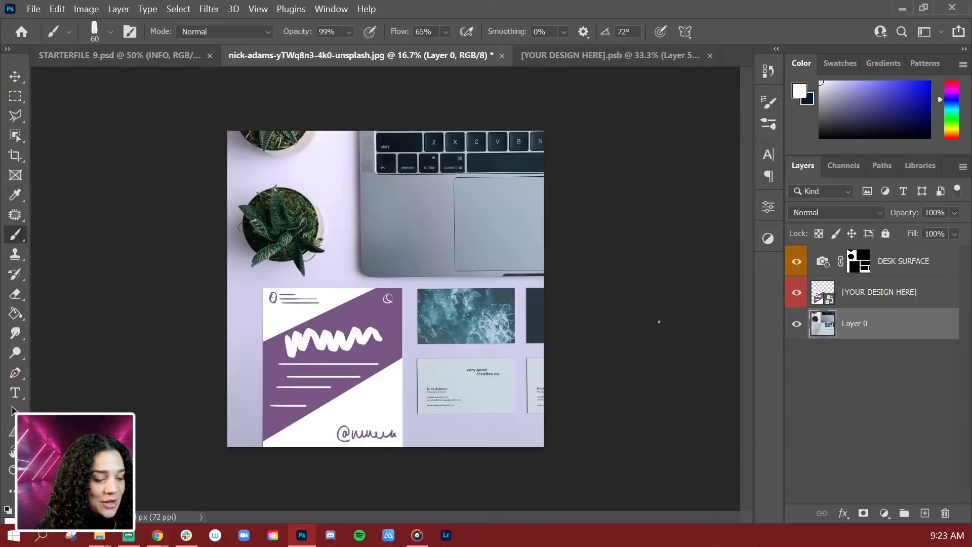
left_click(796, 261)
left_click(797, 293)
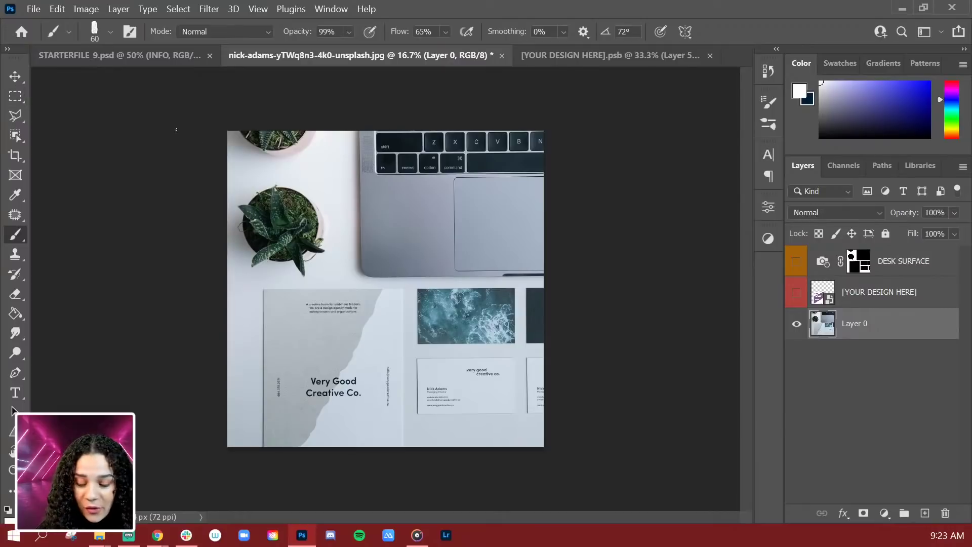
Step: Draw a rectangular marquee selection around the two potted plants
key("ctrl+plus")
left_click_drag(81, 96, 102, 162)
left_click(15, 97)
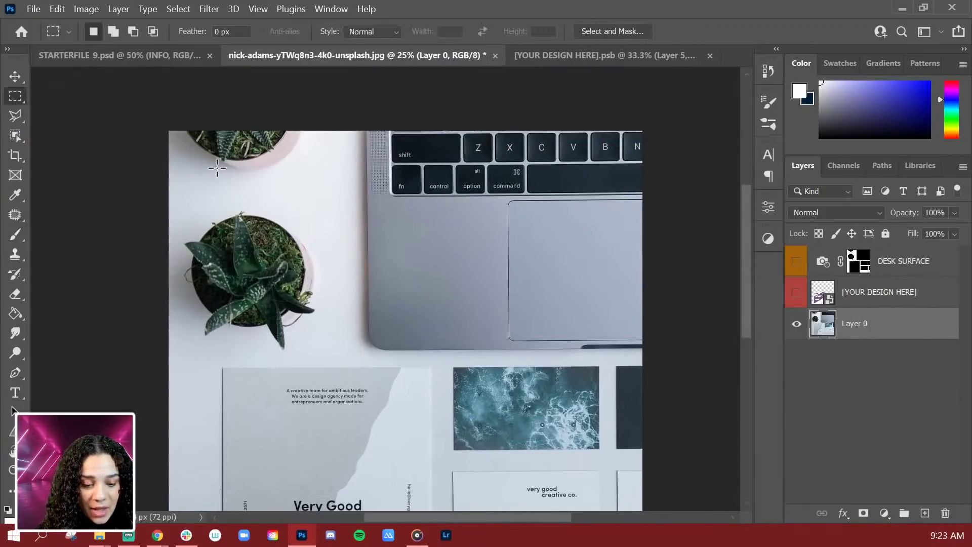
left_click_drag(176, 131, 331, 363)
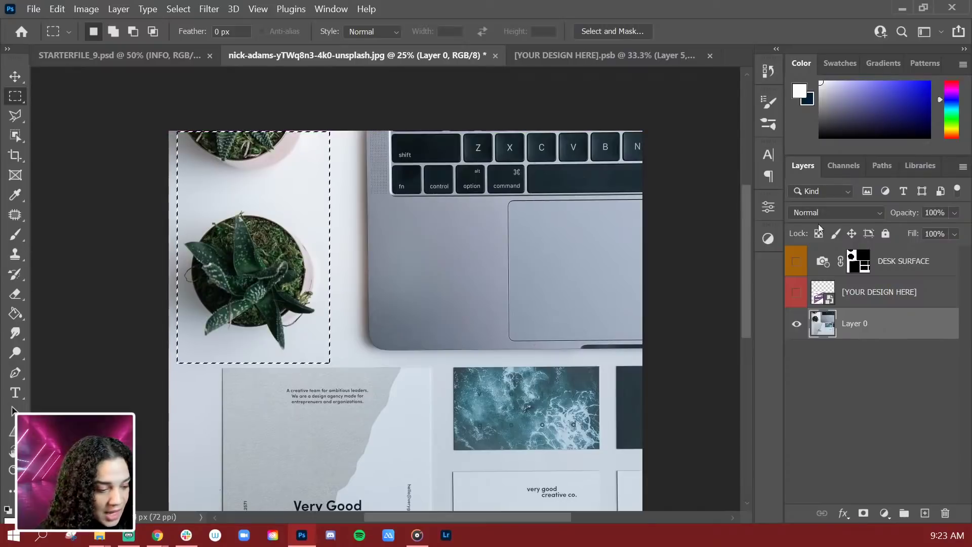
Step: Load the DESK SURFACE layer mask as a selection and invert it
left_click(857, 260, "ctrl")
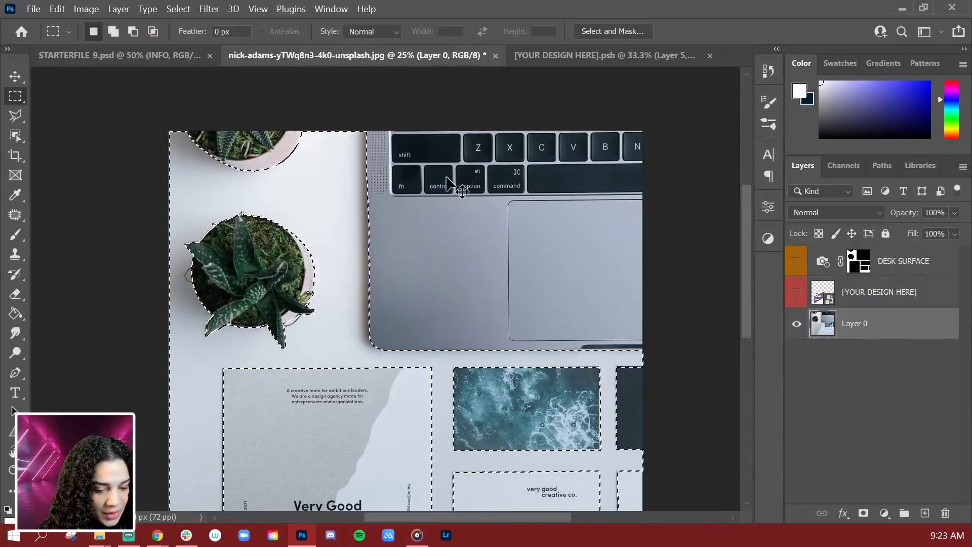
right_click(248, 145)
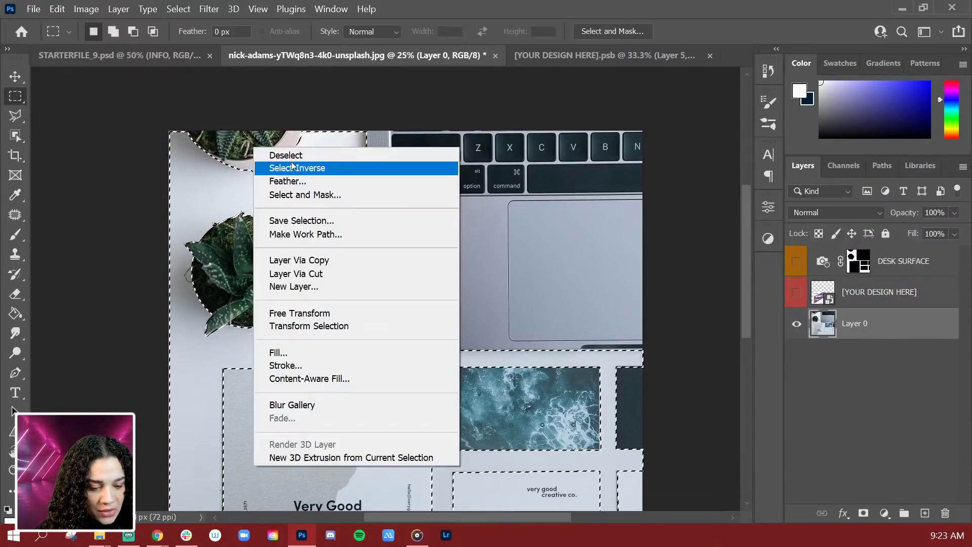
left_click(284, 167)
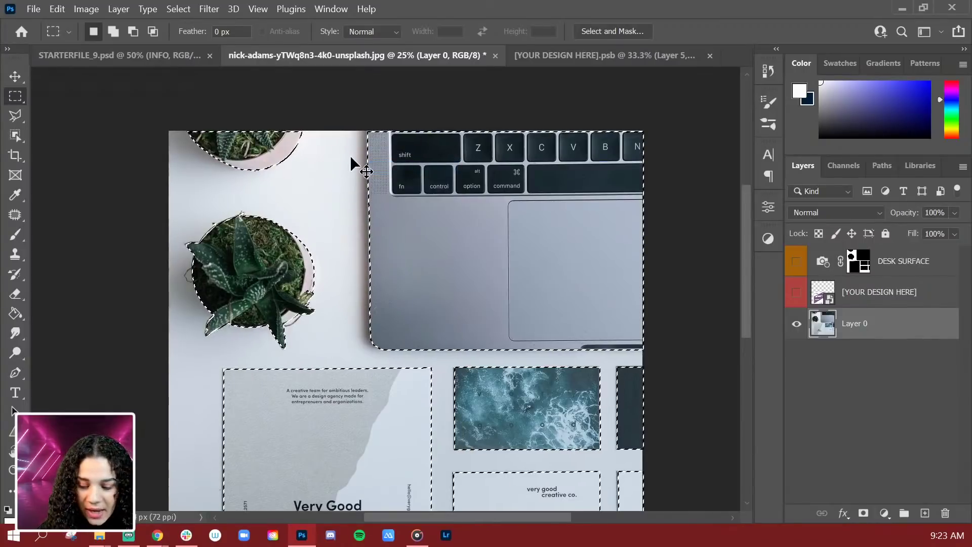
Step: Subtract the laptop and all the stationery from the selection, leaving only the two plants selected
scroll(354, 162, "down", 1)
left_click_drag(349, 123, 633, 395, "shift")
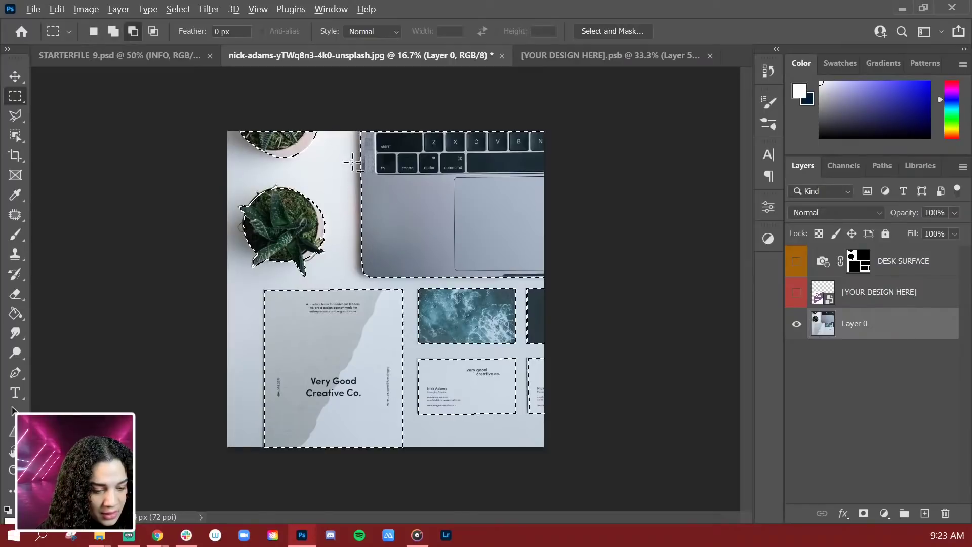
left_click_drag(347, 124, 550, 484, "alt")
left_click_drag(460, 452, 144, 287, "alt")
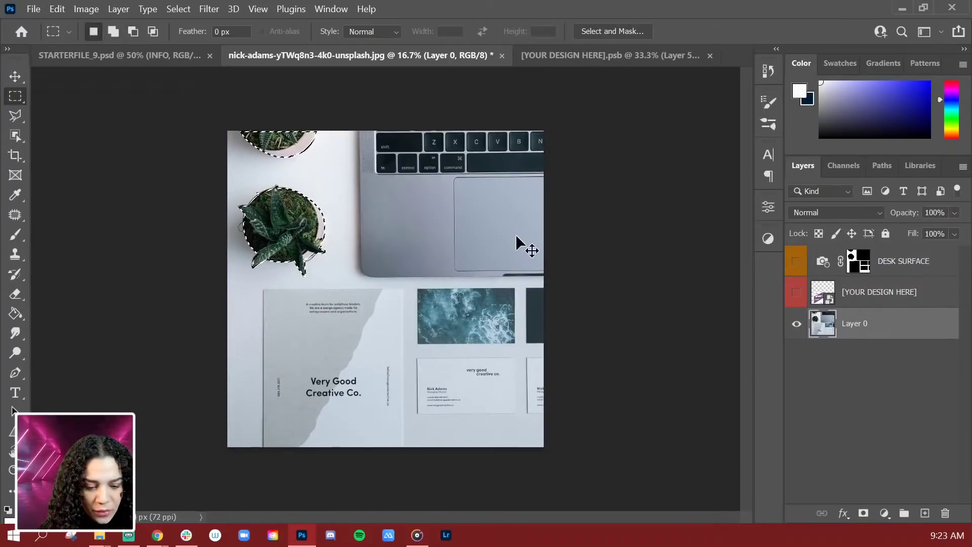
Step: Open Content-Aware Fill for the selected plants on Layer 0
key("ctrl+plus")
key("ctrl+plus")
scroll(469, 276, "up", 5)
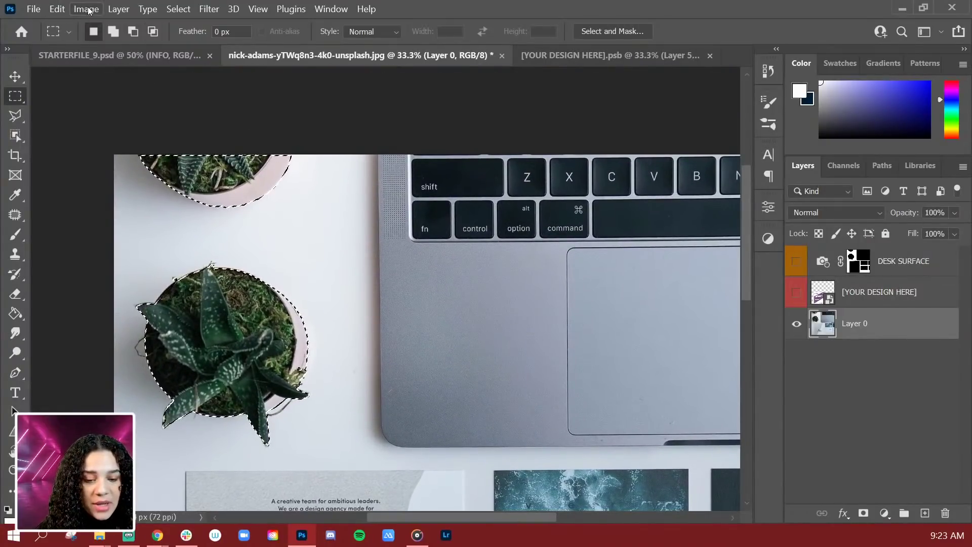
left_click(208, 9)
mouse_move(76, 9)
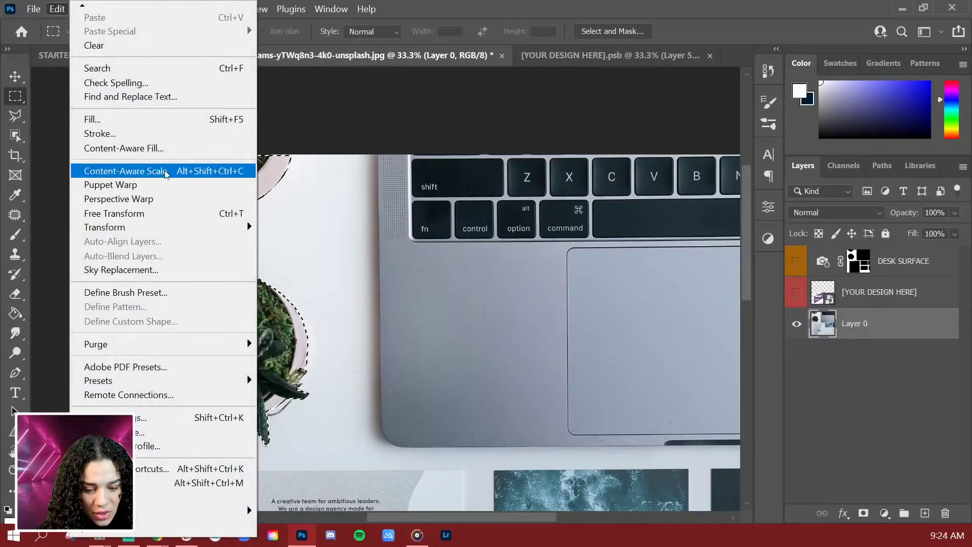
key("Escape")
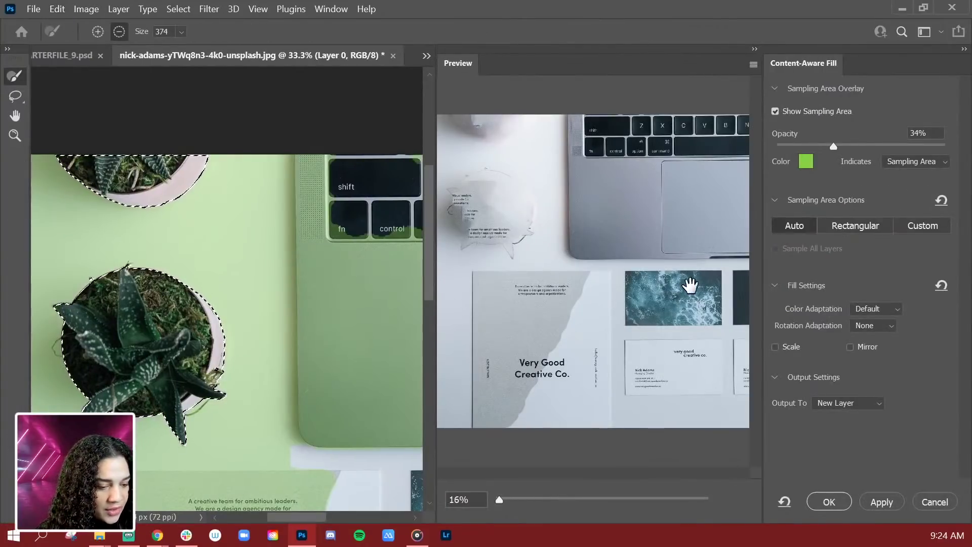
Step: Exclude the stationery and laptop from the sampling area and output the content-aware fill of the plants to a new layer
scroll(284, 300, "down", 2)
scroll(283, 301, "down", 2)
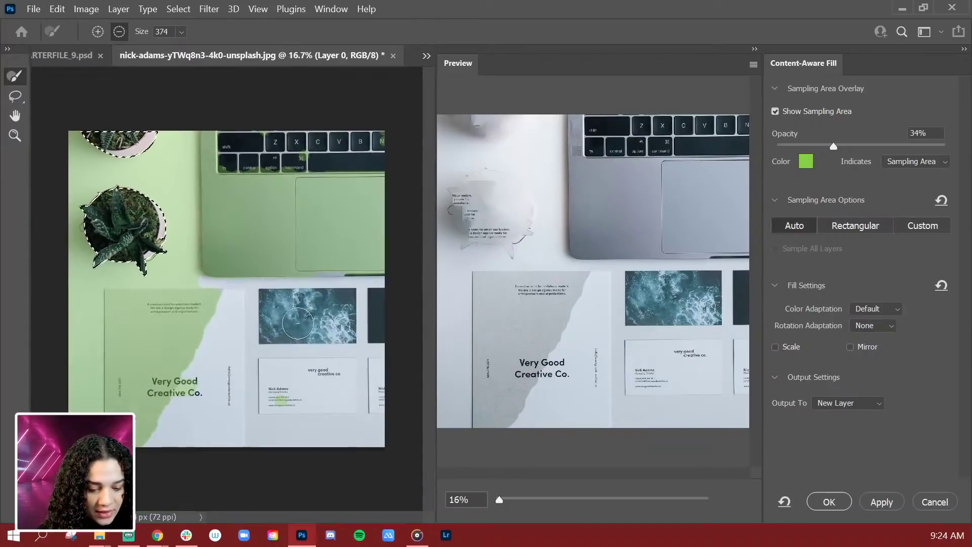
left_click_drag(296, 403, 71, 404)
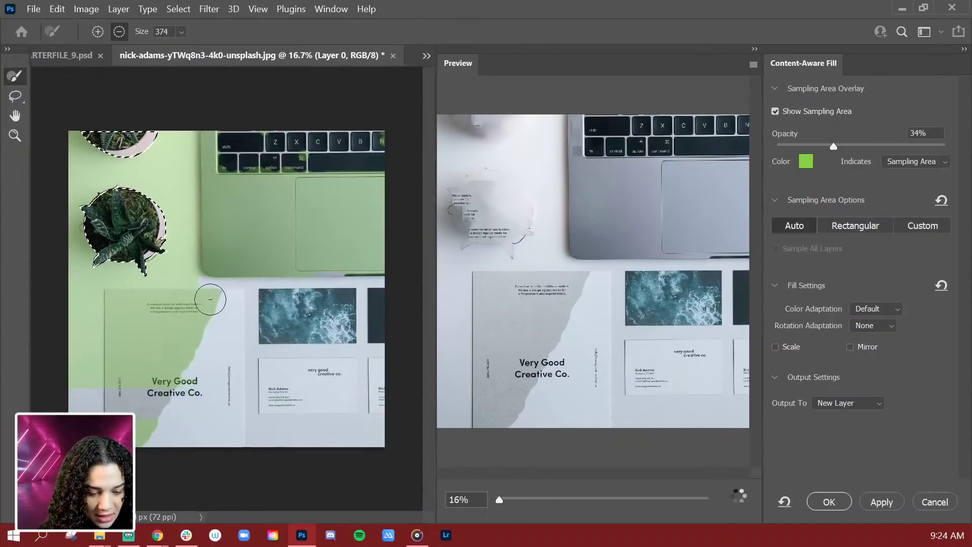
mouse_move(208, 298)
left_mouse_down()
mouse_move(130, 314)
mouse_move(212, 337)
mouse_move(78, 295)
left_mouse_up()
mouse_move(204, 330)
left_mouse_down()
mouse_move(159, 410)
mouse_move(208, 322)
mouse_move(110, 322)
mouse_move(81, 362)
left_mouse_up()
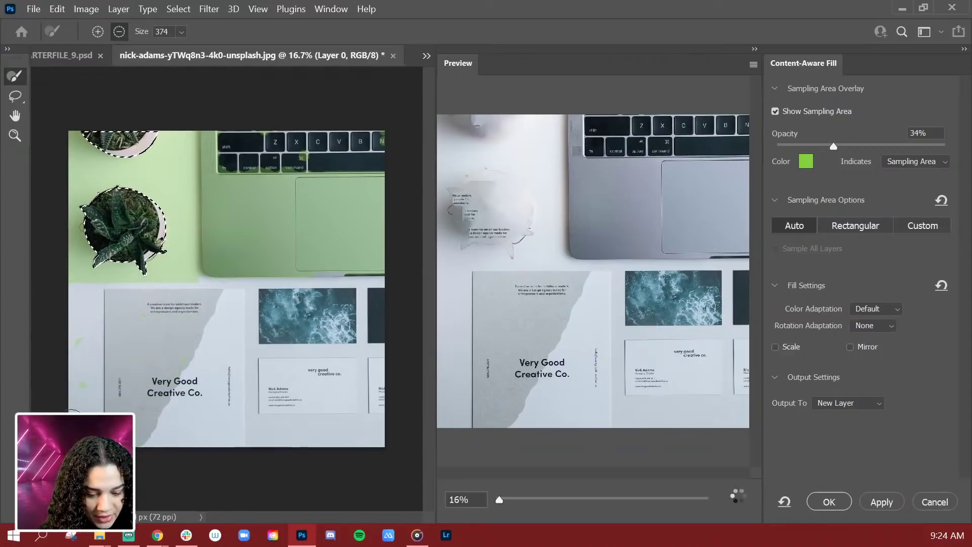
mouse_move(206, 135)
left_mouse_down()
mouse_move(212, 221)
mouse_move(214, 139)
mouse_move(209, 129)
mouse_move(207, 283)
mouse_move(225, 274)
mouse_move(399, 269)
left_mouse_up()
mouse_move(226, 254)
left_mouse_down()
mouse_move(400, 264)
mouse_move(207, 225)
mouse_move(378, 243)
mouse_move(215, 192)
mouse_move(421, 220)
mouse_move(206, 170)
mouse_move(245, 135)
mouse_move(213, 127)
mouse_move(386, 134)
left_mouse_up()
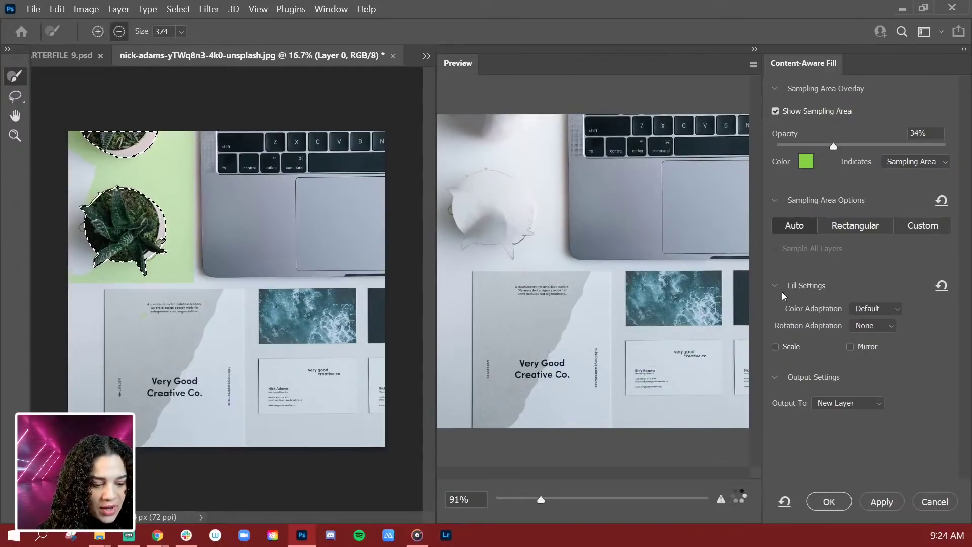
left_click(826, 502)
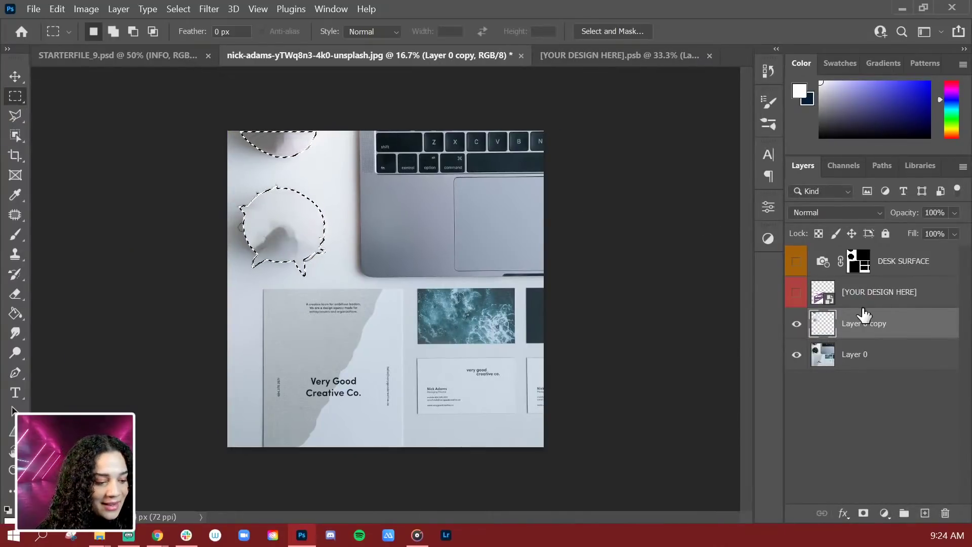
Step: Group Layer 0 with its fill layer, duplicate the group and convert the duplicate to a smart object
left_click(883, 360, "shift")
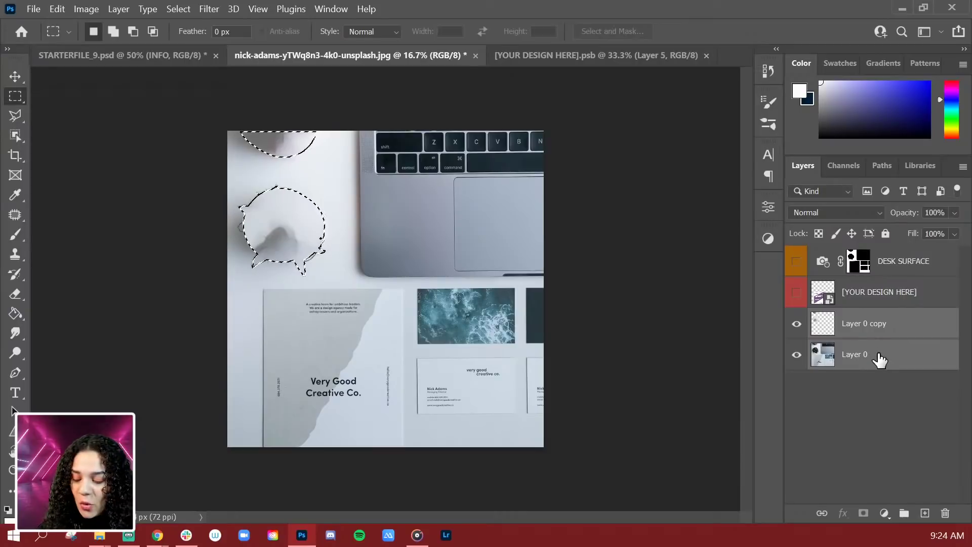
key("ctrl+g")
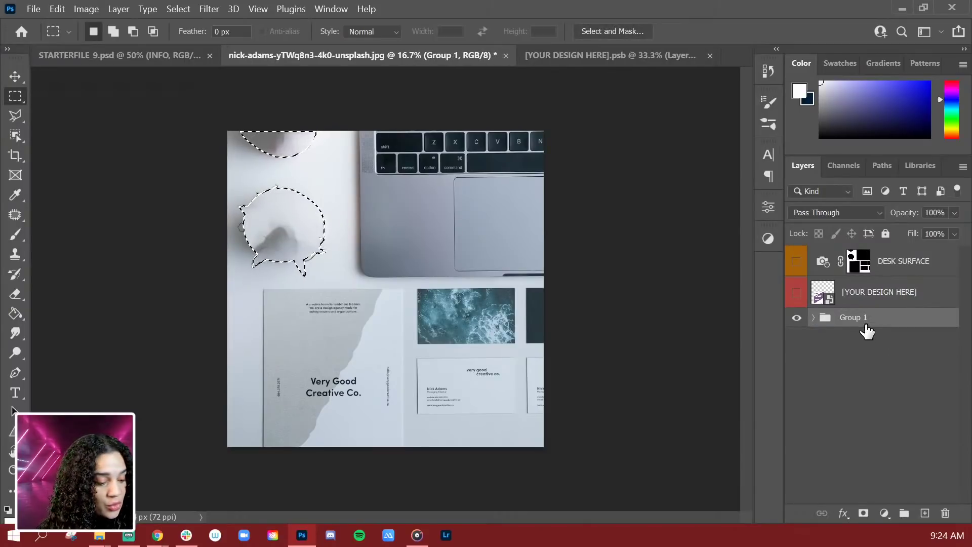
key("ctrl+j")
right_click(882, 319)
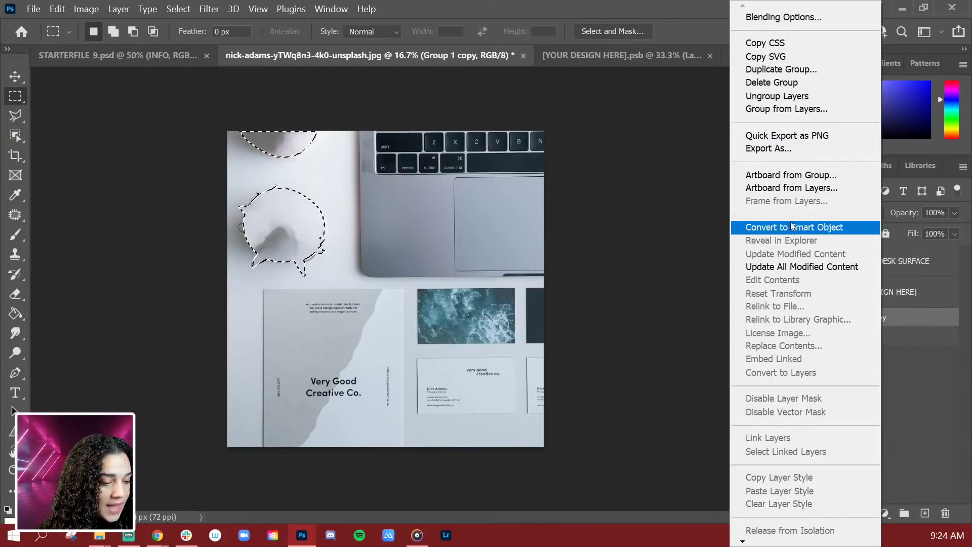
left_click(791, 229)
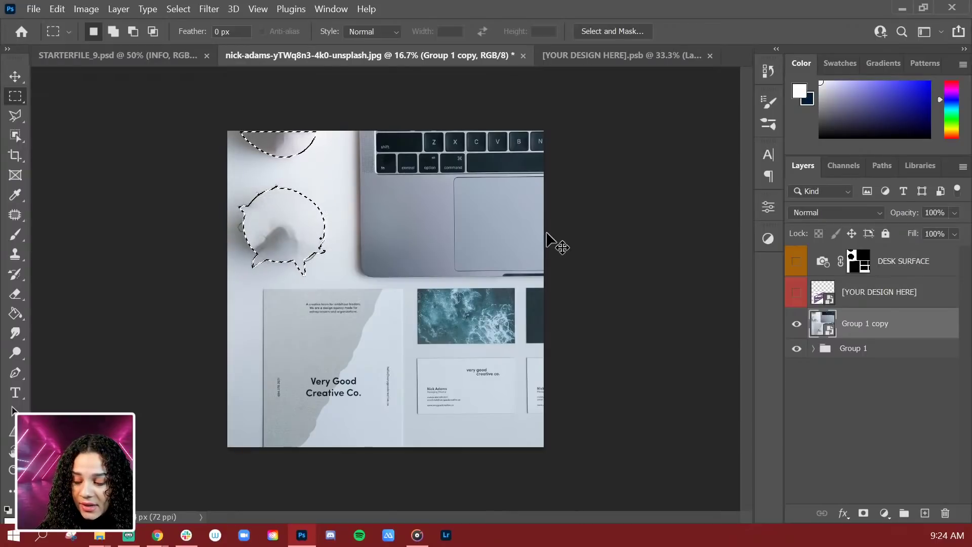
Step: Outline the leftover marks on the left side of the lower plant's spot with the Patch tool and try to patch them
key("ctrl+plus")
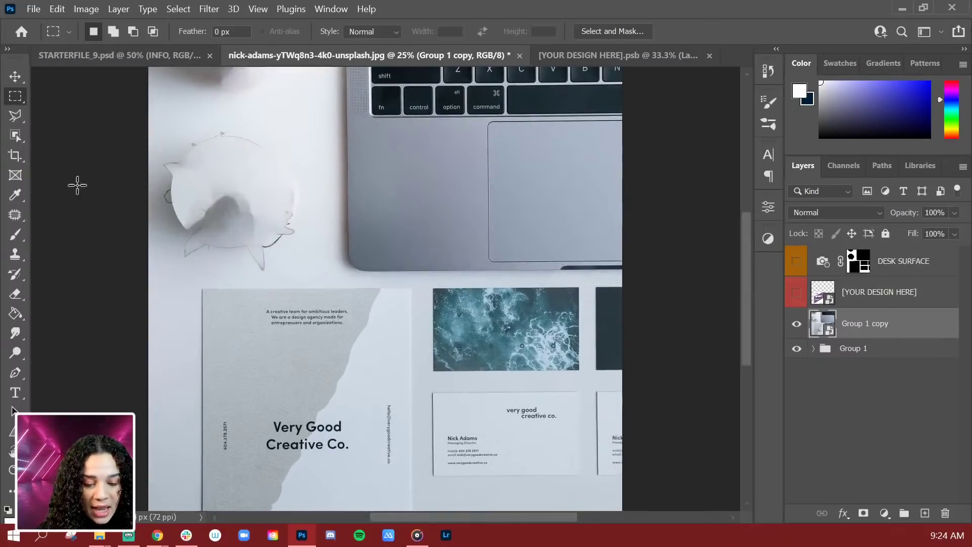
left_click(15, 215)
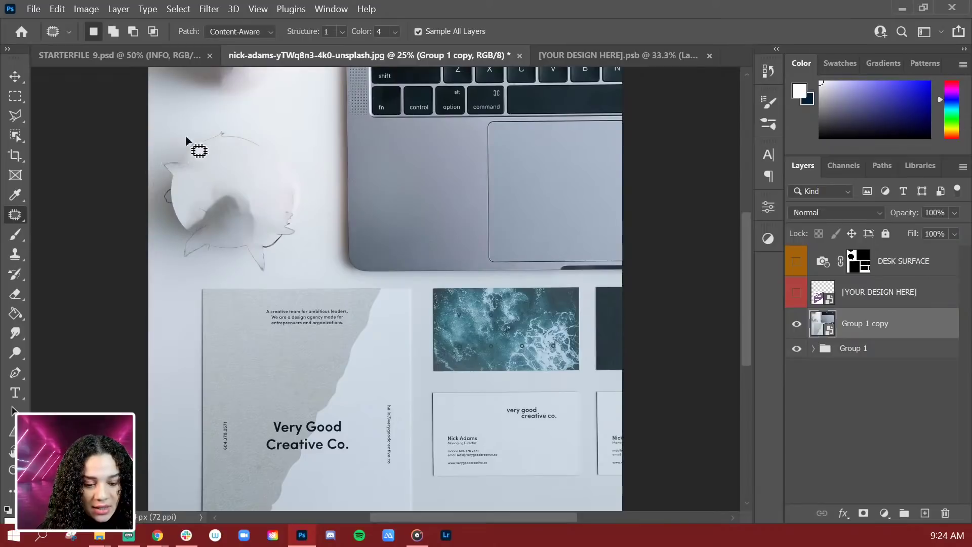
mouse_move(172, 212)
left_mouse_down()
mouse_move(211, 193)
mouse_move(184, 154)
left_mouse_up()
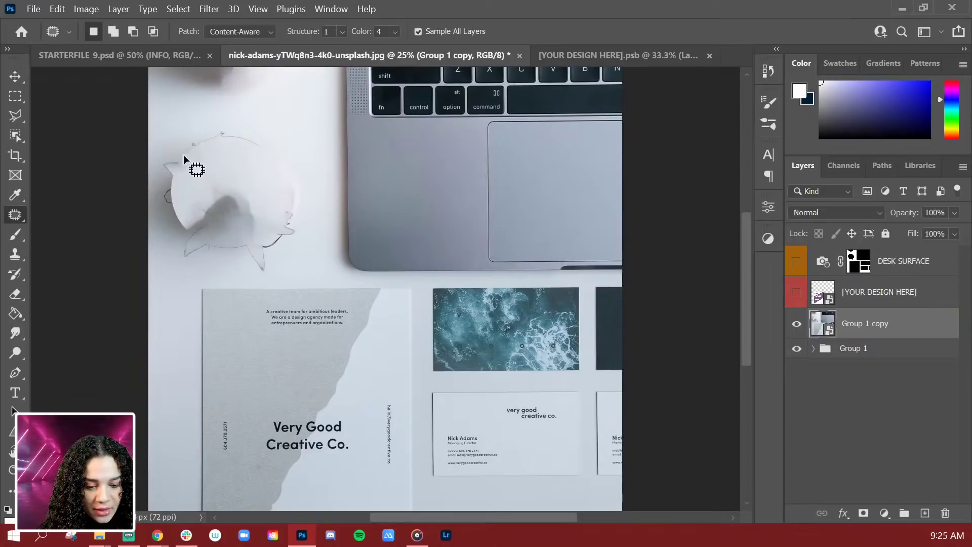
left_click_drag(215, 190, 214, 192)
left_click(184, 191)
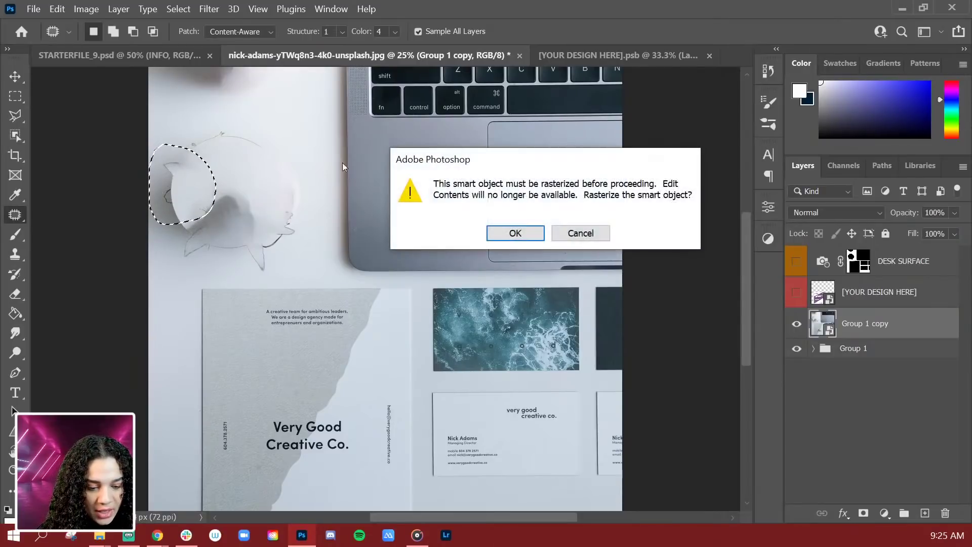
left_click(580, 232)
Step: Rasterize the Group 1 copy layer
right_click(828, 324)
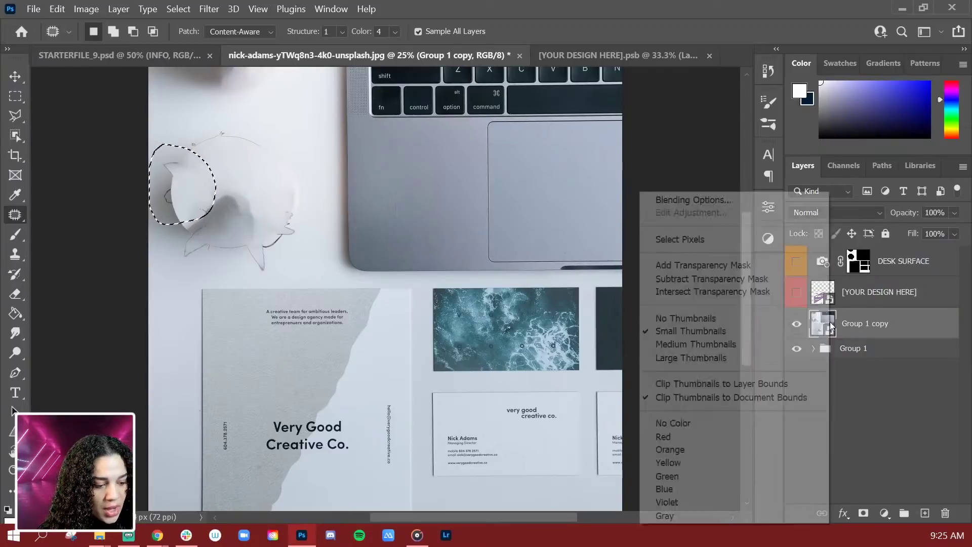
right_click(885, 316)
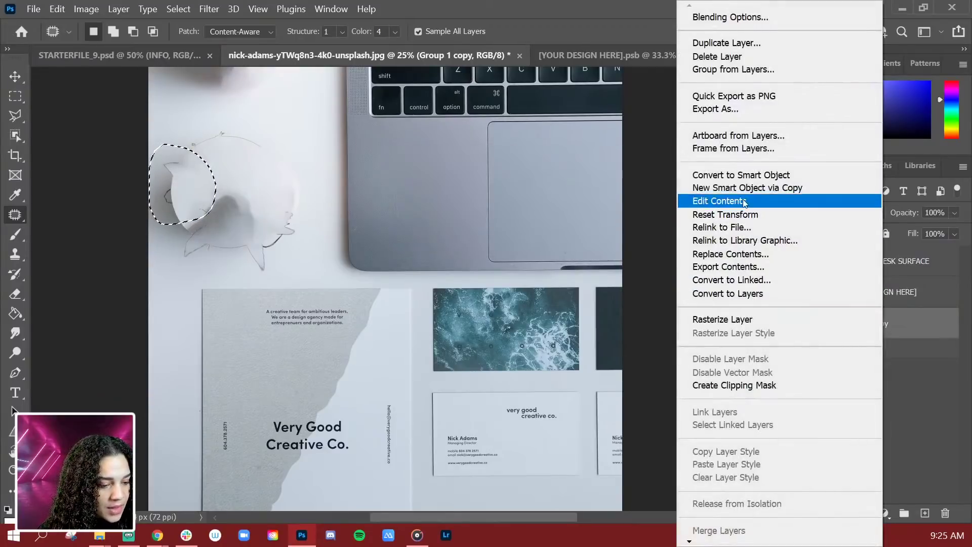
left_click(756, 324)
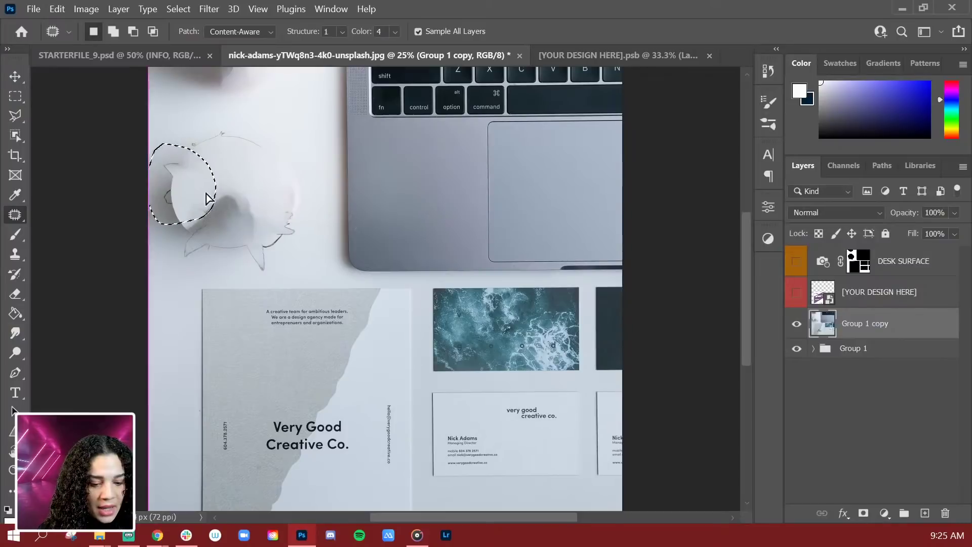
Step: Patch the outlined left side and the dark remnants in the lower part of the removed lower plant with clean desk surface
mouse_move(197, 201)
left_mouse_down()
mouse_move(297, 147)
mouse_move(226, 219)
mouse_move(226, 202)
mouse_move(262, 267)
mouse_move(199, 198)
left_mouse_up()
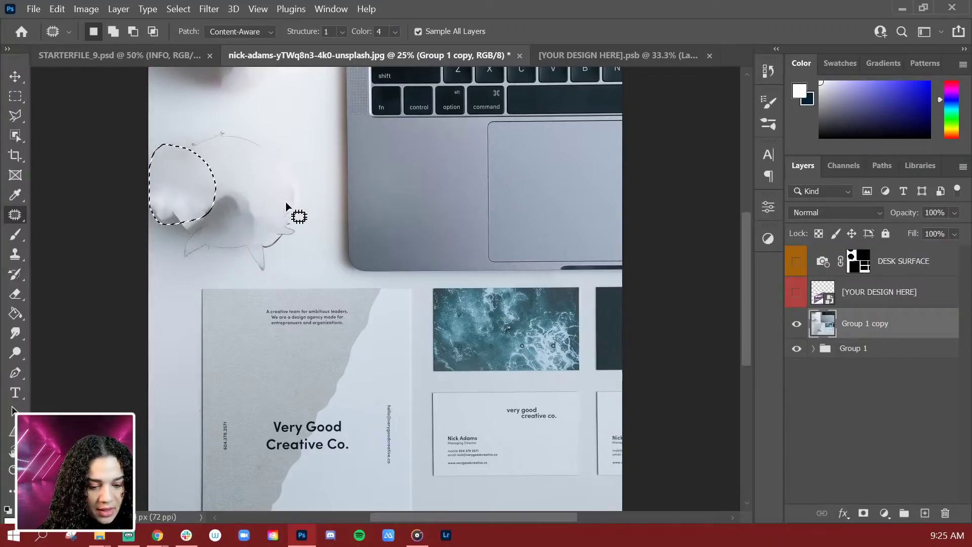
key("ctrl+d")
mouse_move(259, 203)
left_mouse_down()
mouse_move(290, 247)
mouse_move(256, 201)
left_mouse_up()
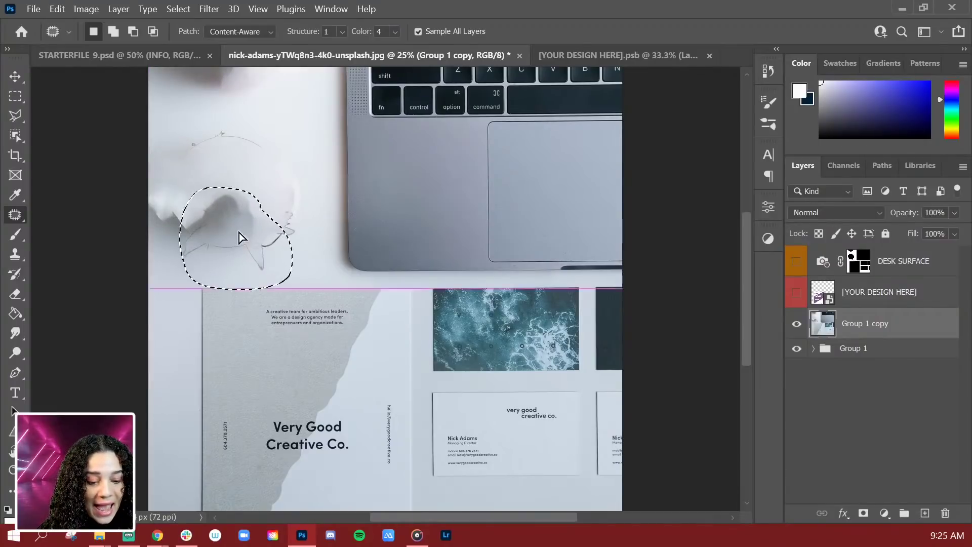
left_click_drag(238, 234, 276, 142)
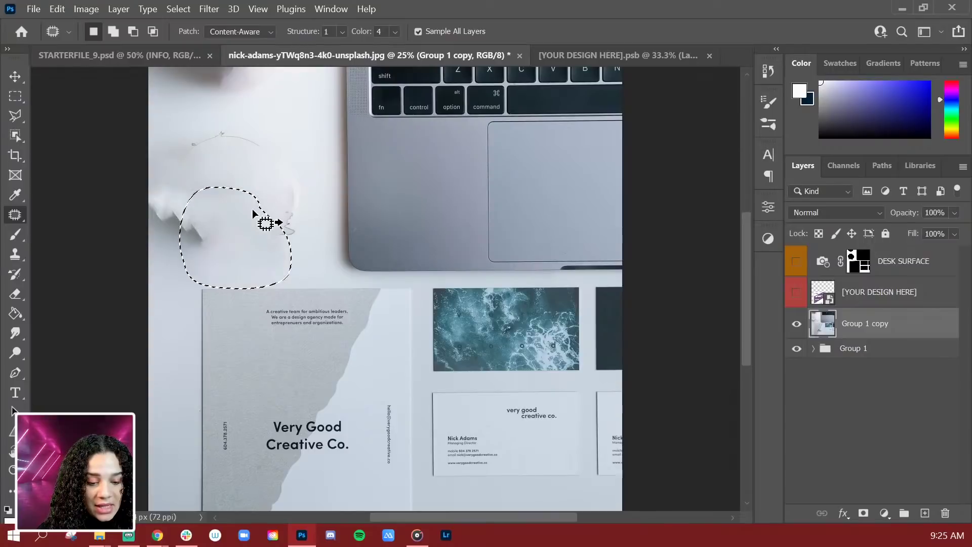
Step: Patch away the lower plant's remaining top outline, dark left-edge streak and small marks on its laptop side
mouse_move(202, 123)
left_mouse_down()
mouse_move(261, 155)
mouse_move(238, 149)
mouse_move(299, 120)
left_mouse_up()
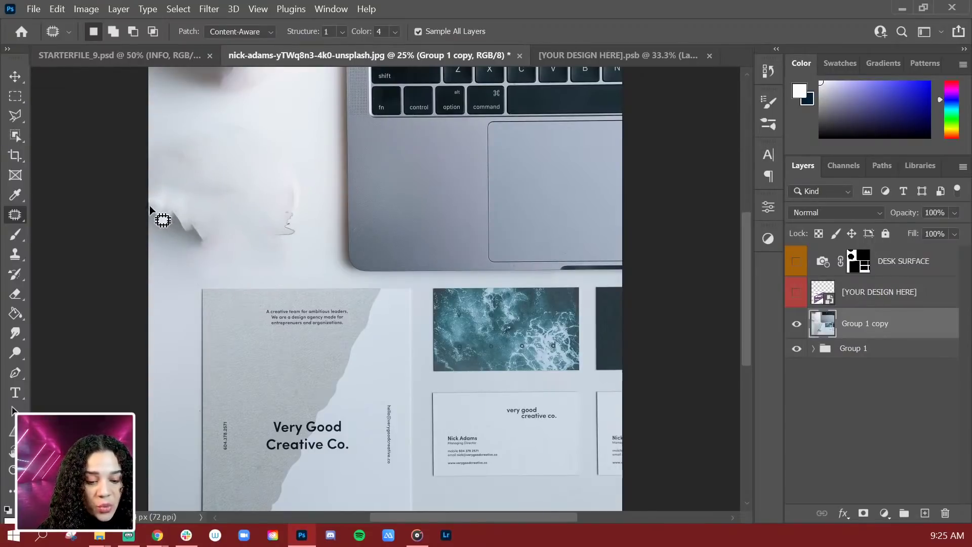
mouse_move(155, 195)
left_mouse_down()
mouse_move(191, 209)
mouse_move(172, 289)
mouse_move(264, 200)
mouse_move(260, 141)
left_mouse_up()
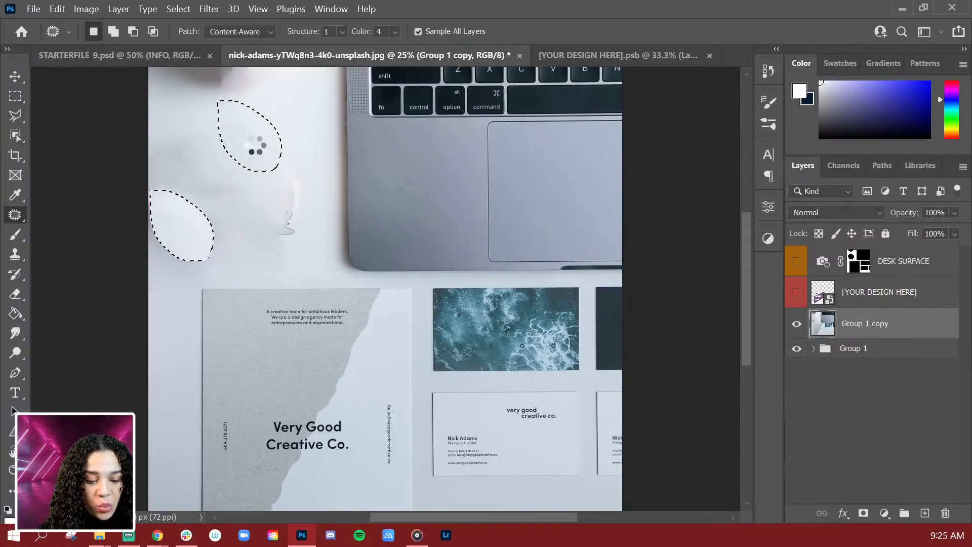
key("ctrl+d")
mouse_move(261, 209)
left_mouse_down()
mouse_move(250, 248)
mouse_move(297, 271)
mouse_move(248, 221)
left_mouse_up()
mouse_move(267, 276)
left_mouse_down()
mouse_move(269, 167)
mouse_move(240, 238)
left_mouse_up()
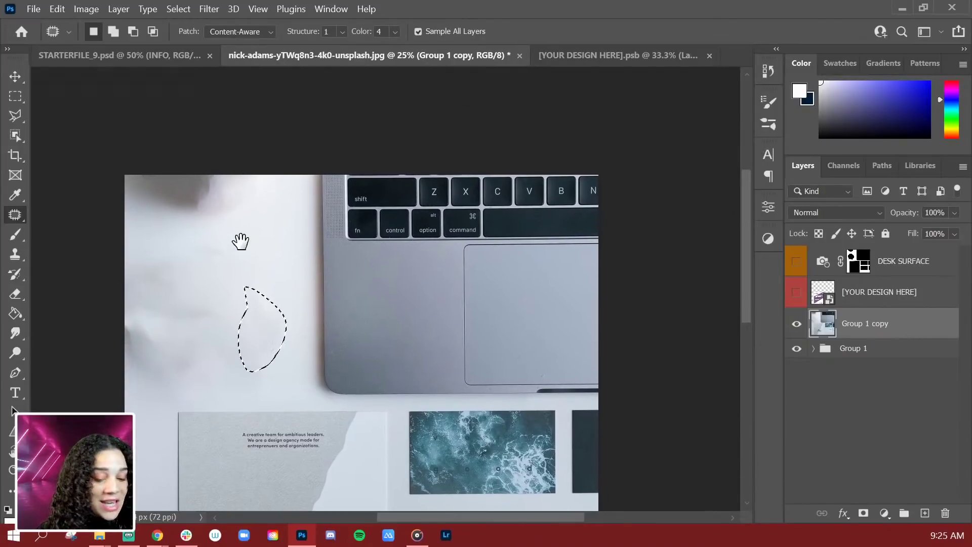
Step: Patch the dark shadow left by the upper plant at the photo's upper-left corner with clean desk surface
key("ctrl+d")
left_click_drag(161, 220, 107, 152)
left_click_drag(184, 206, 206, 287)
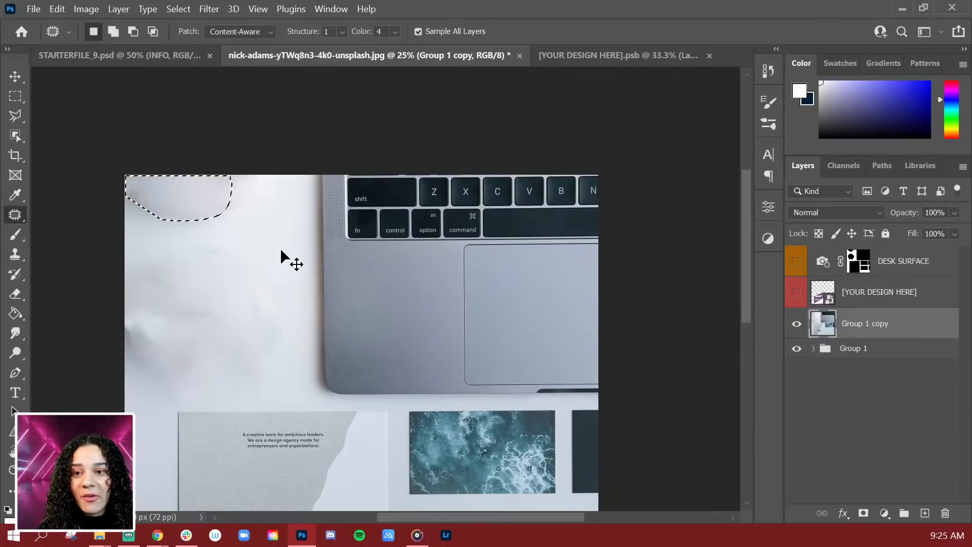
Step: Clear the selection and outline the upper plant's remaining faint shadow at the photo's upper-left corner for another patch
key("ctrl+minus")
key("ctrl+d")
key("ctrl+plus")
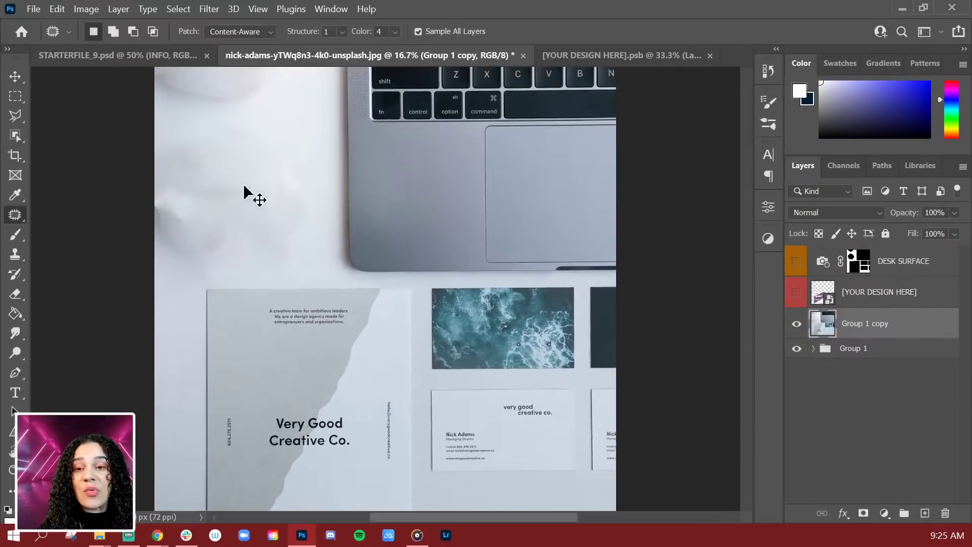
scroll(242, 193, "up", 3)
mouse_move(190, 171)
left_mouse_down()
mouse_move(208, 133)
mouse_move(190, 172)
mouse_move(269, 221)
left_mouse_up()
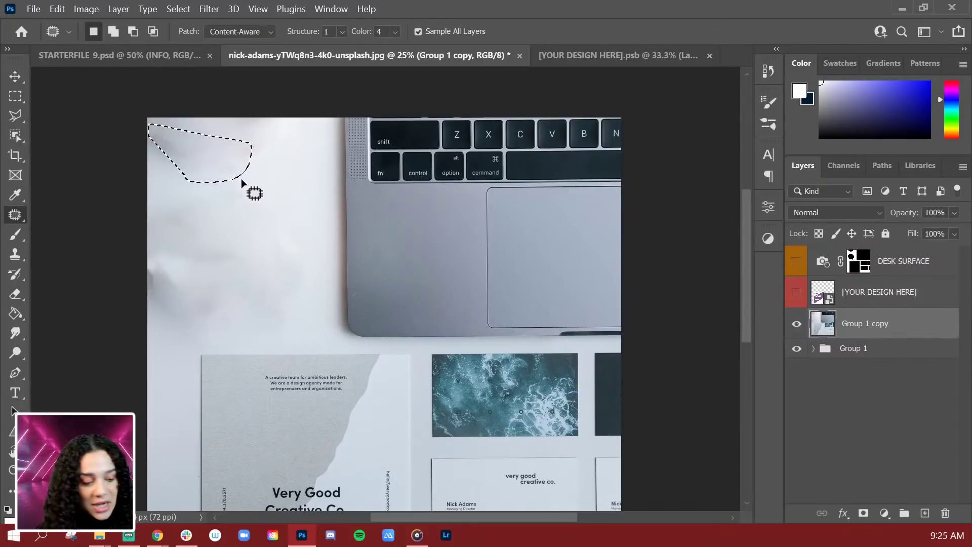
Step: Hide the Group 1 copy layer and show the [YOUR DESIGN HERE] and DESK SURFACE layers
left_click(797, 324)
left_click(797, 293)
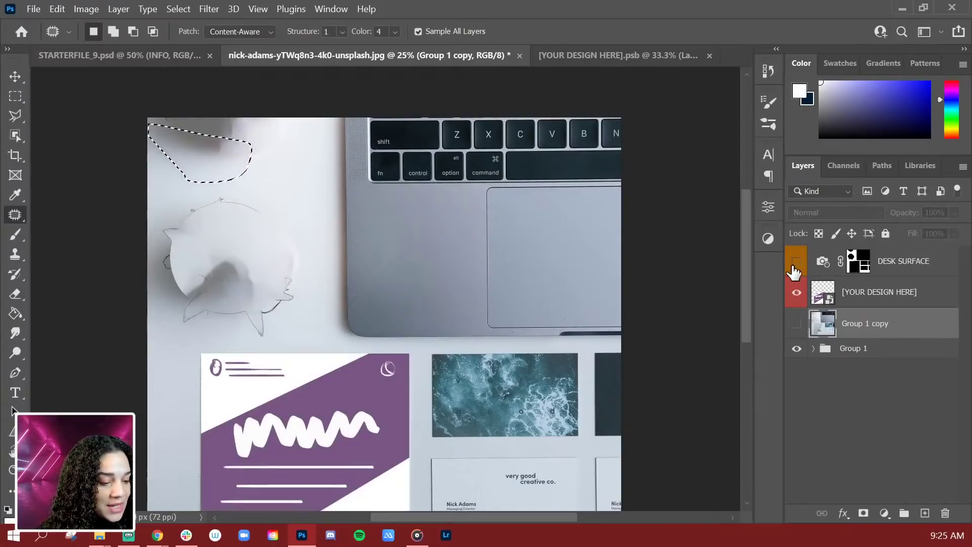
left_click(797, 261)
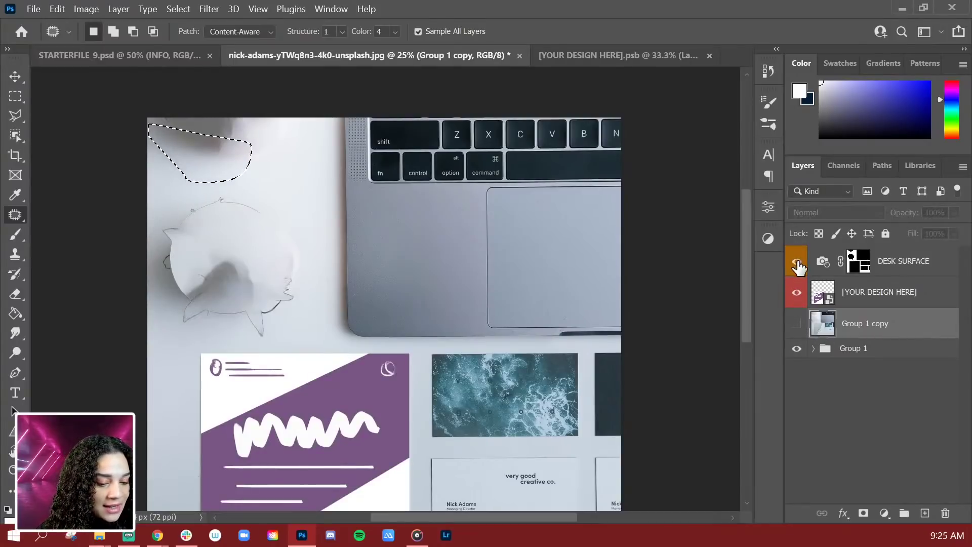
Step: Expand Group 1 and hide its Layer 0 copy layer to bring back the original plants
left_click(814, 355)
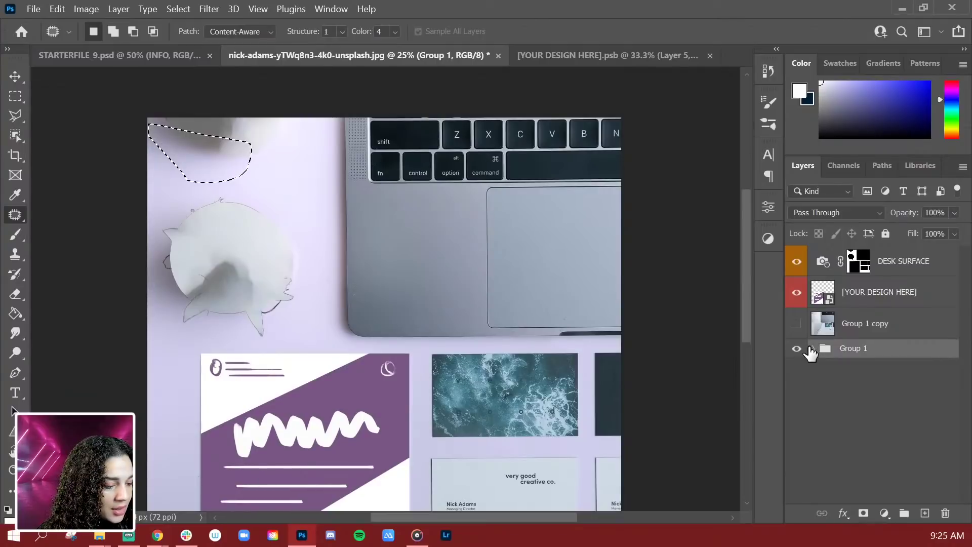
left_click(813, 349)
left_click(797, 373)
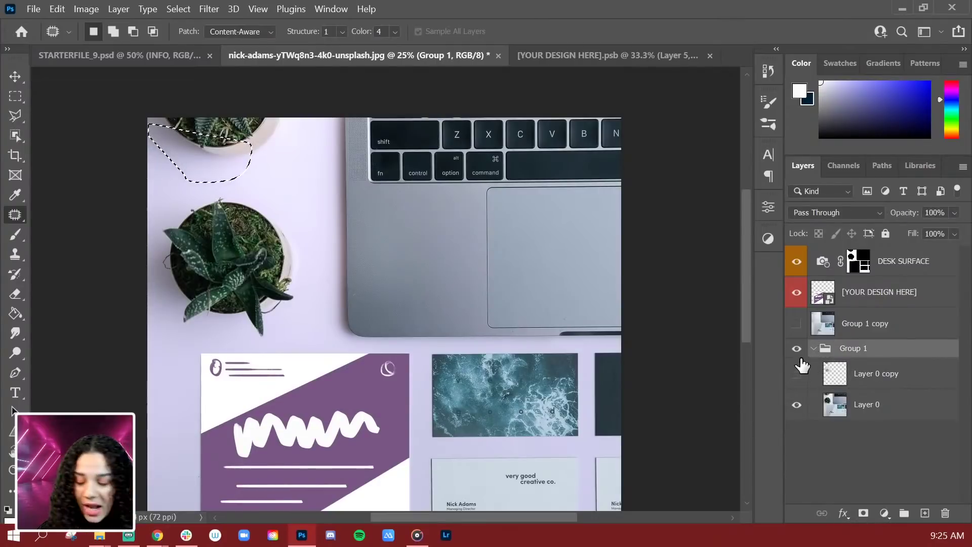
key("ctrl+minus")
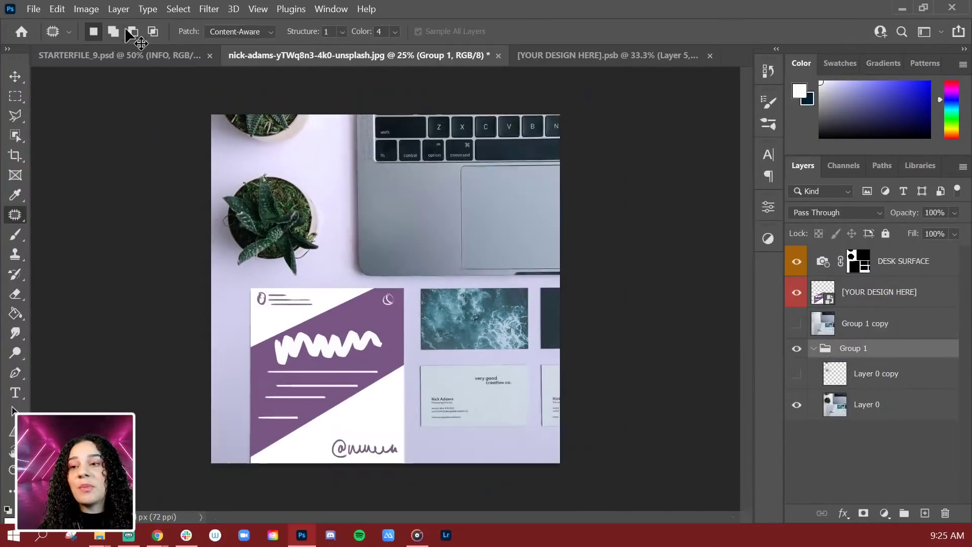